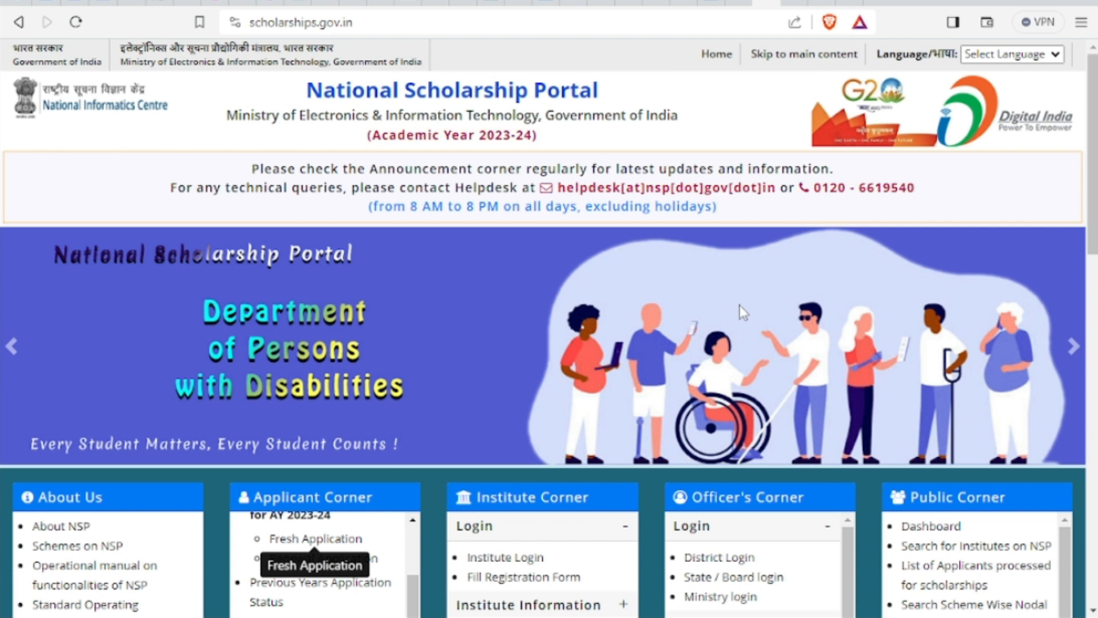
Scroll to the Central Schemes table and highlight the three disability scholarship schemes with their closing dates
{"action": "left_click_drag", "start_coordinate": [1094, 126], "coordinate": [1084, 339]}
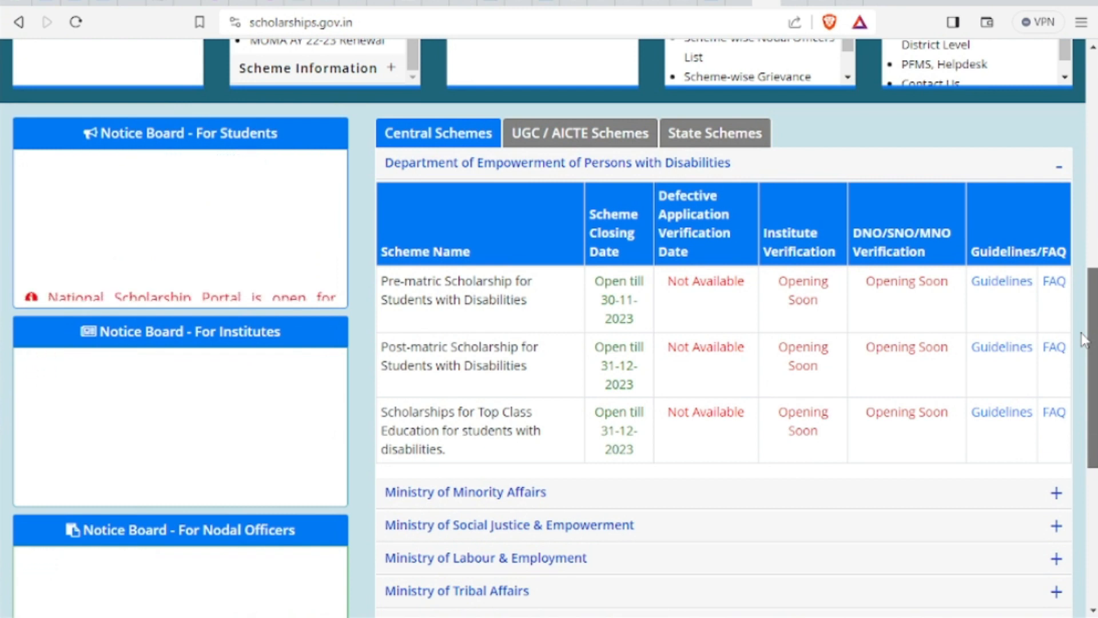
{"action": "left_click_drag", "start_coordinate": [1084, 339], "coordinate": [1091, 357]}
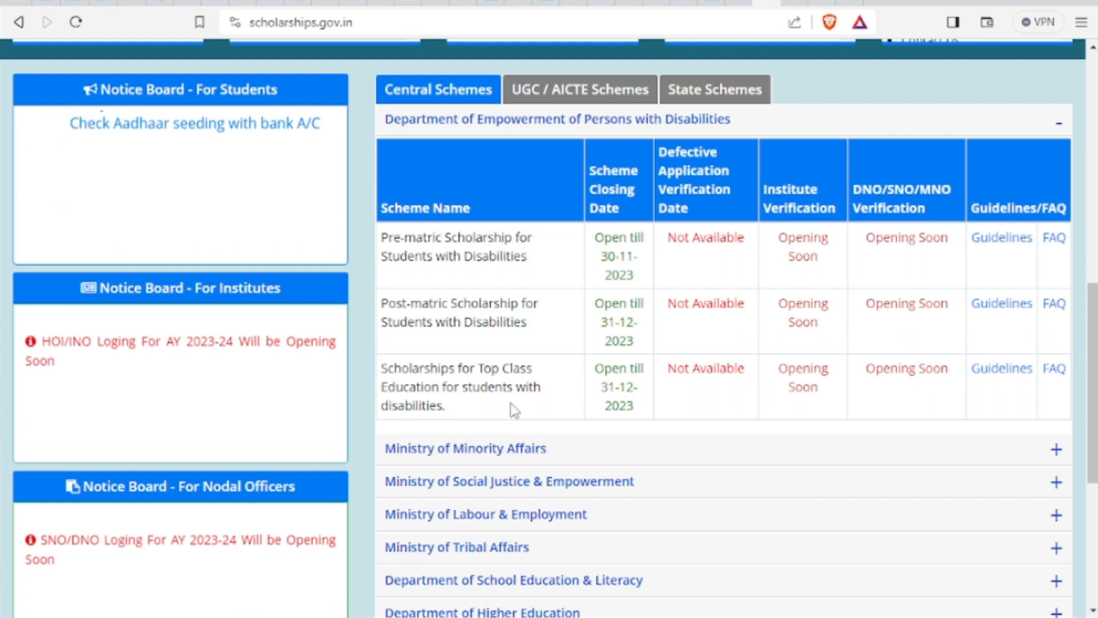
{"action": "left_click_drag", "start_coordinate": [382, 239], "coordinate": [1076, 372]}
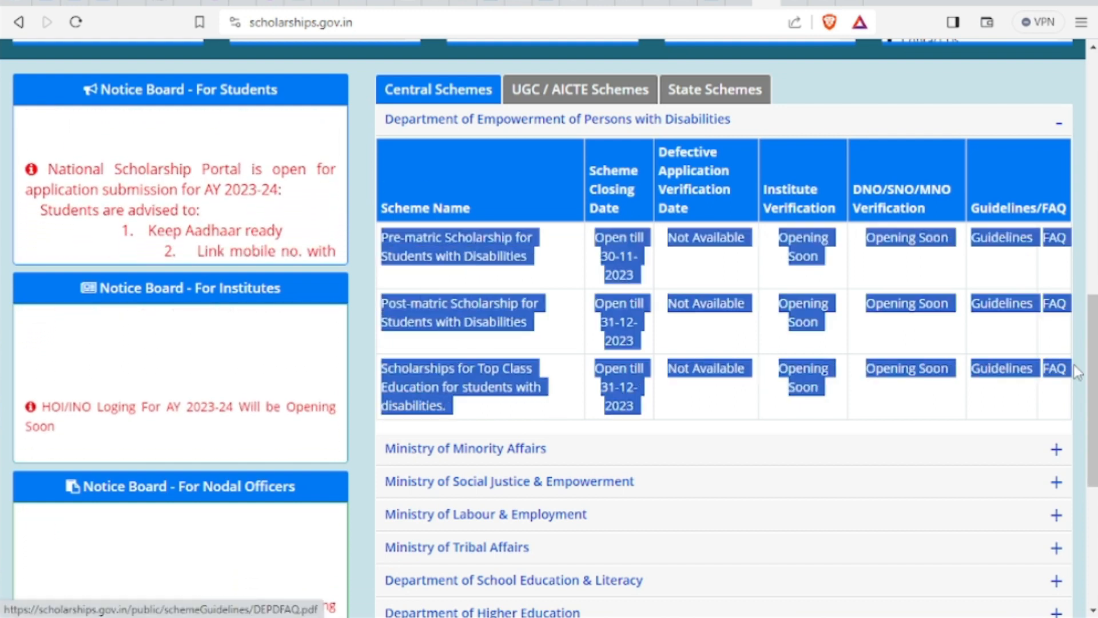
Scroll back to the top of the portal and switch to the SolutionsForYou YouTube results
{"action": "left_click_drag", "start_coordinate": [1093, 328], "coordinate": [1092, 274]}
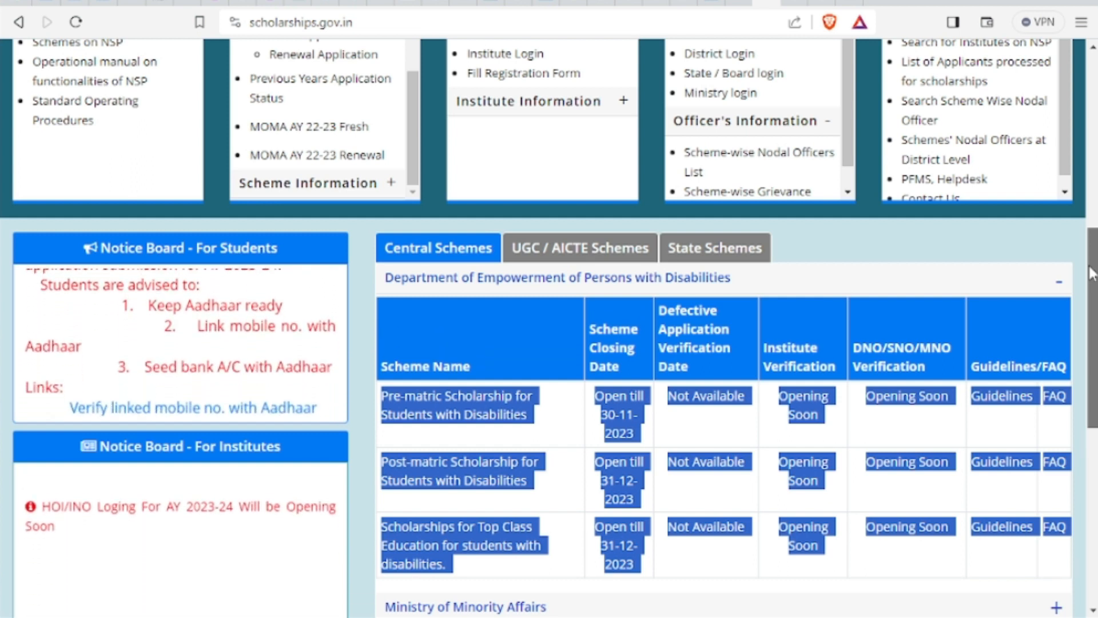
{"action": "left_click_drag", "start_coordinate": [1090, 273], "coordinate": [1088, 195]}
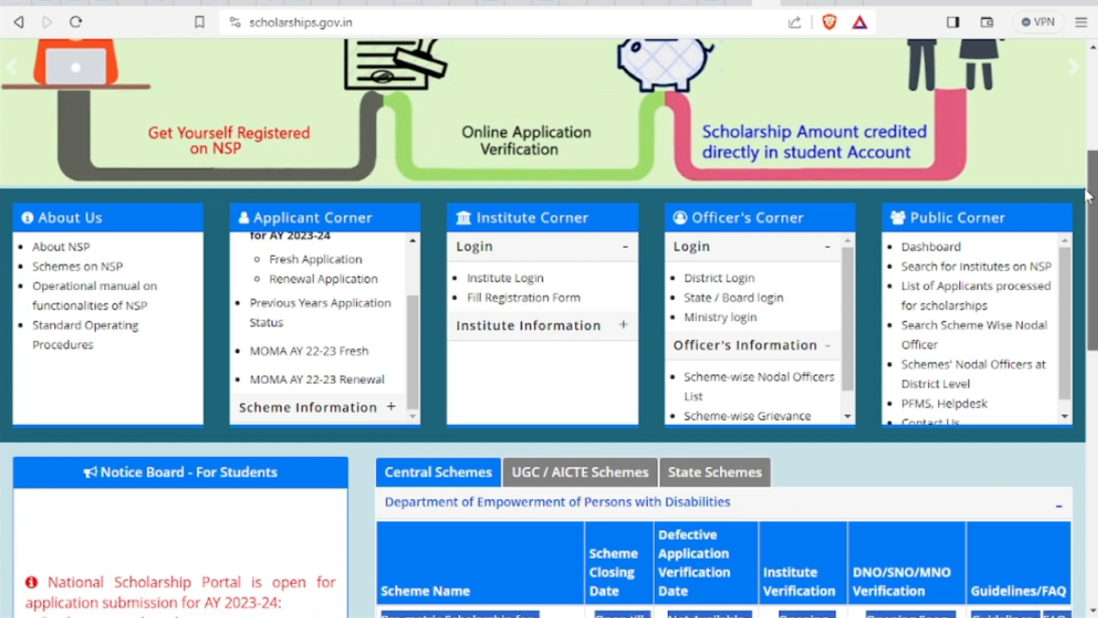
{"action": "left_click_drag", "start_coordinate": [1089, 196], "coordinate": [1088, 118]}
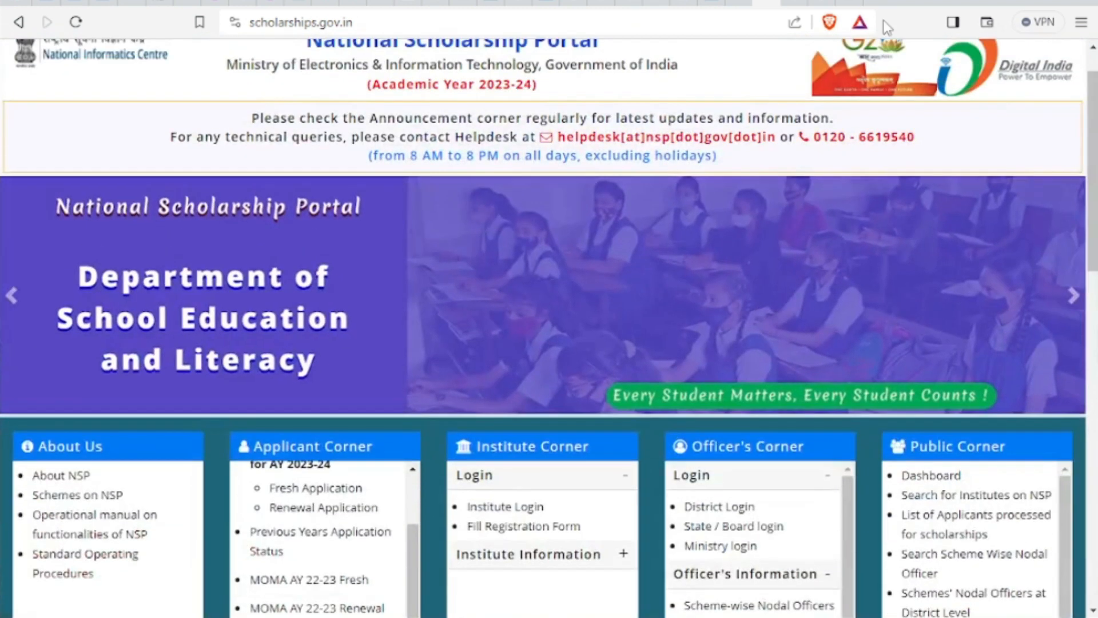
{"action": "left_click", "coordinate": [849, 1]}
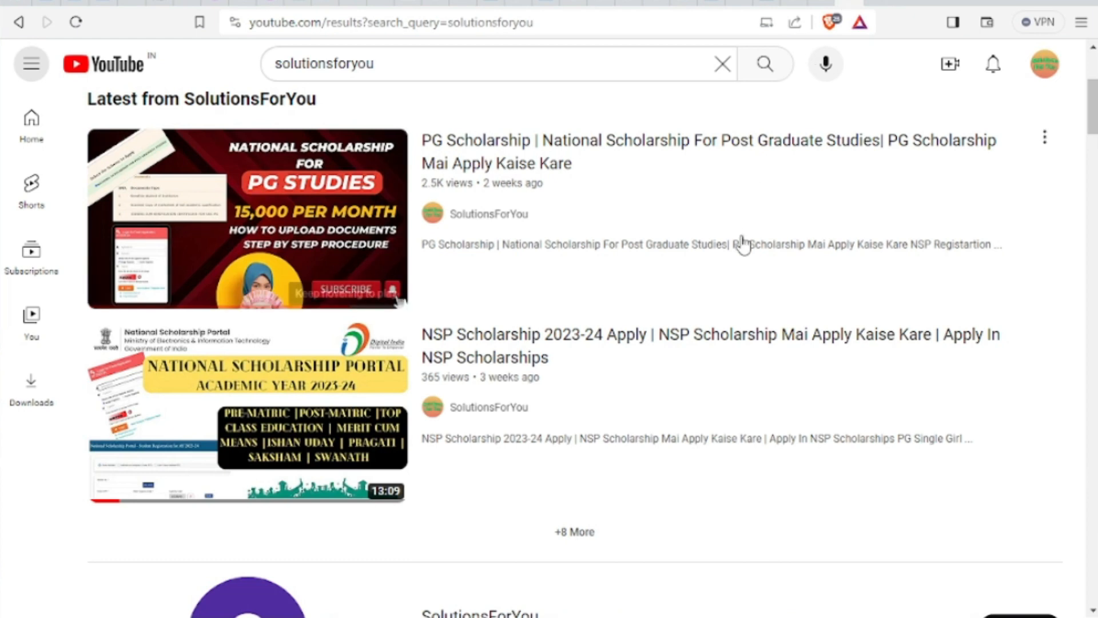
Scroll the YouTube results to the top and open a blank new browser tab
{"action": "scroll", "coordinate": [744, 245], "scroll_direction": "up", "scroll_amount": 5}
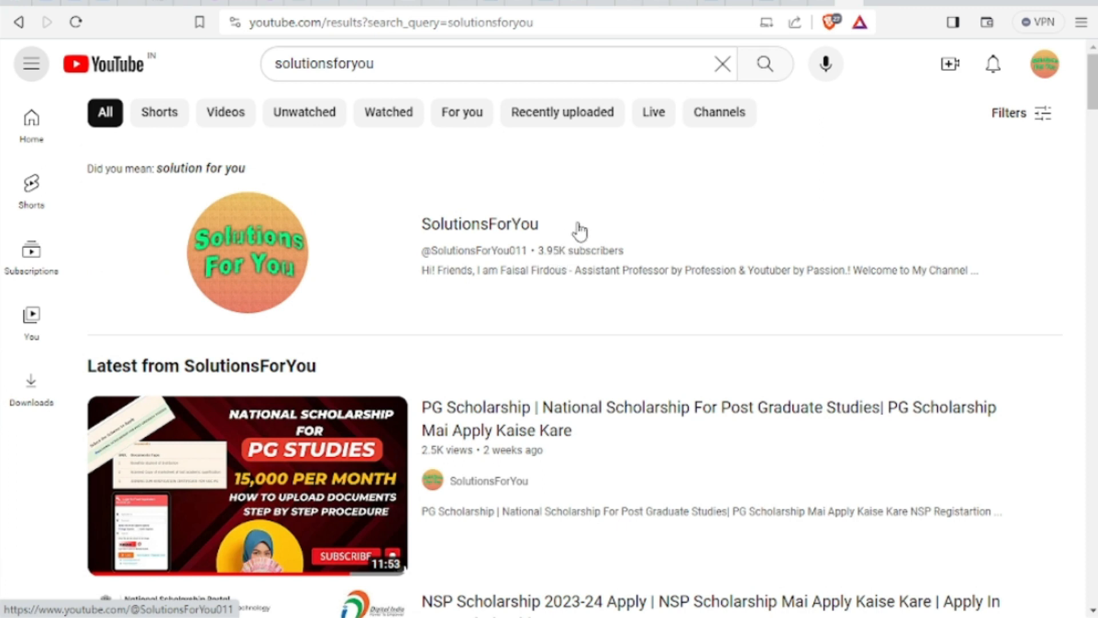
{"action": "left_click", "coordinate": [738, 2]}
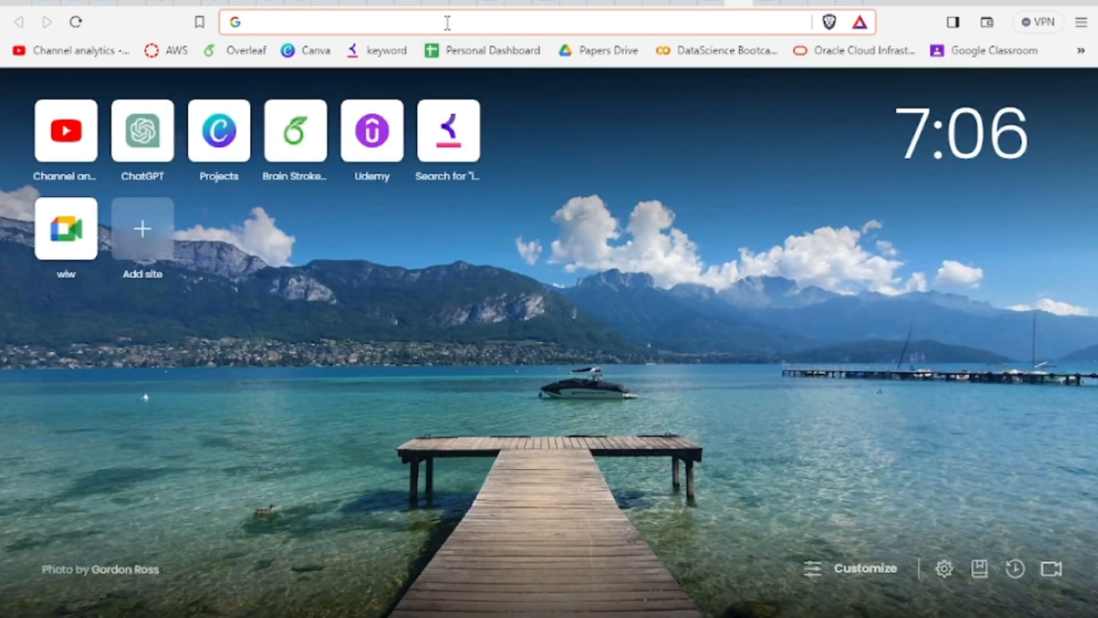
Search for 'nsp' and open the 'National Scholarship Portal: Home' result
{"action": "type", "text": "nsp"}
{"action": "key", "text": "Return"}
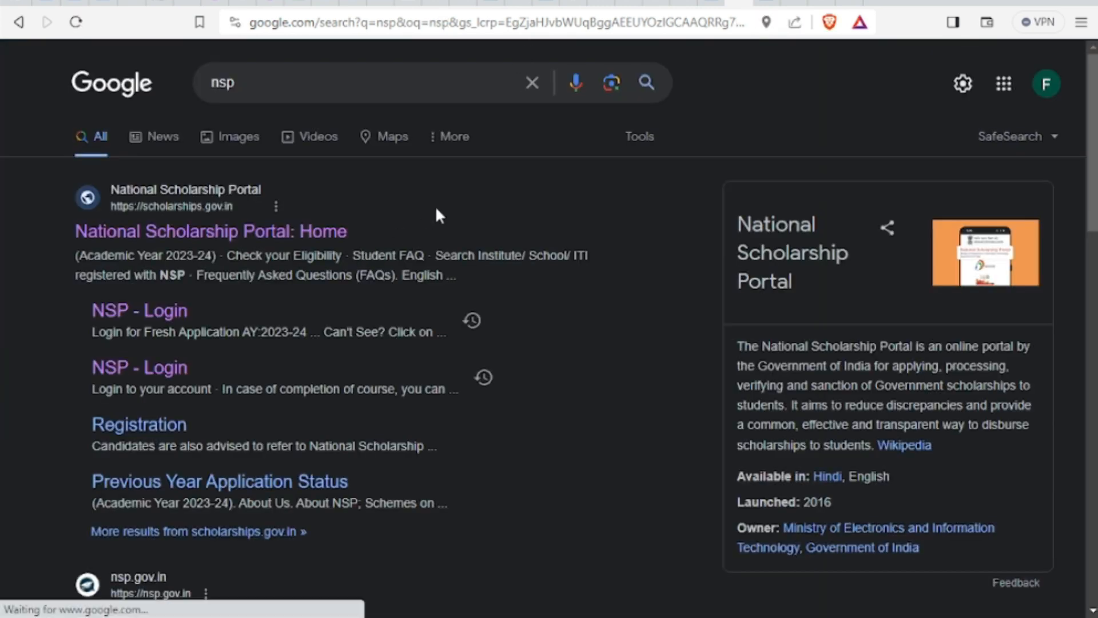
{"action": "left_click", "coordinate": [147, 231]}
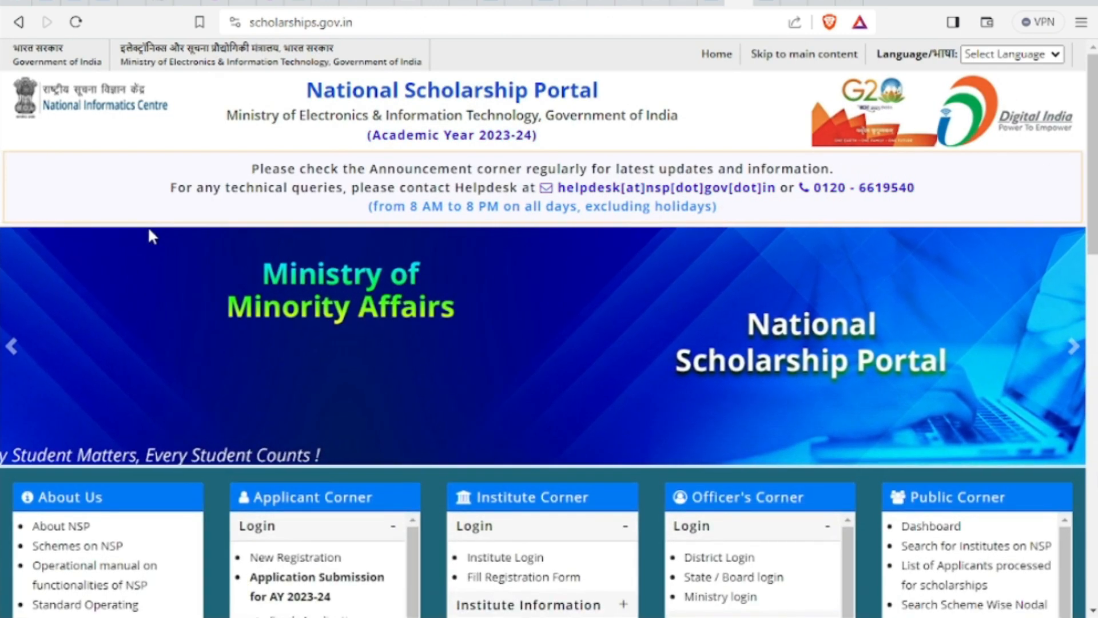
{"action": "scroll", "coordinate": [577, 252], "scroll_direction": "down", "scroll_amount": 10}
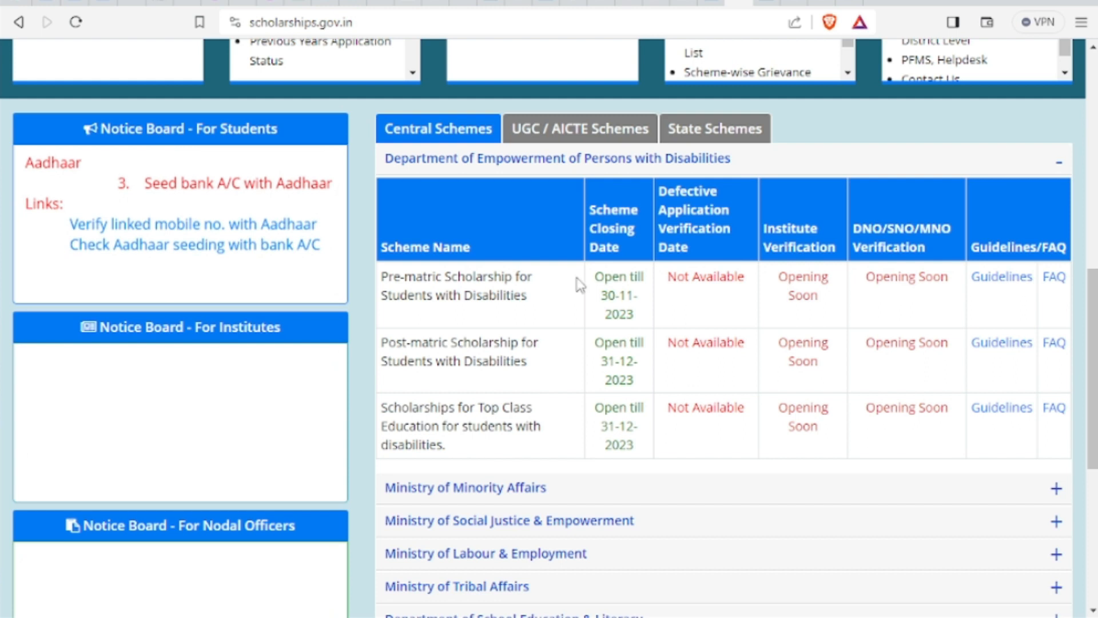
{"action": "left_click_drag", "start_coordinate": [381, 277], "coordinate": [395, 275]}
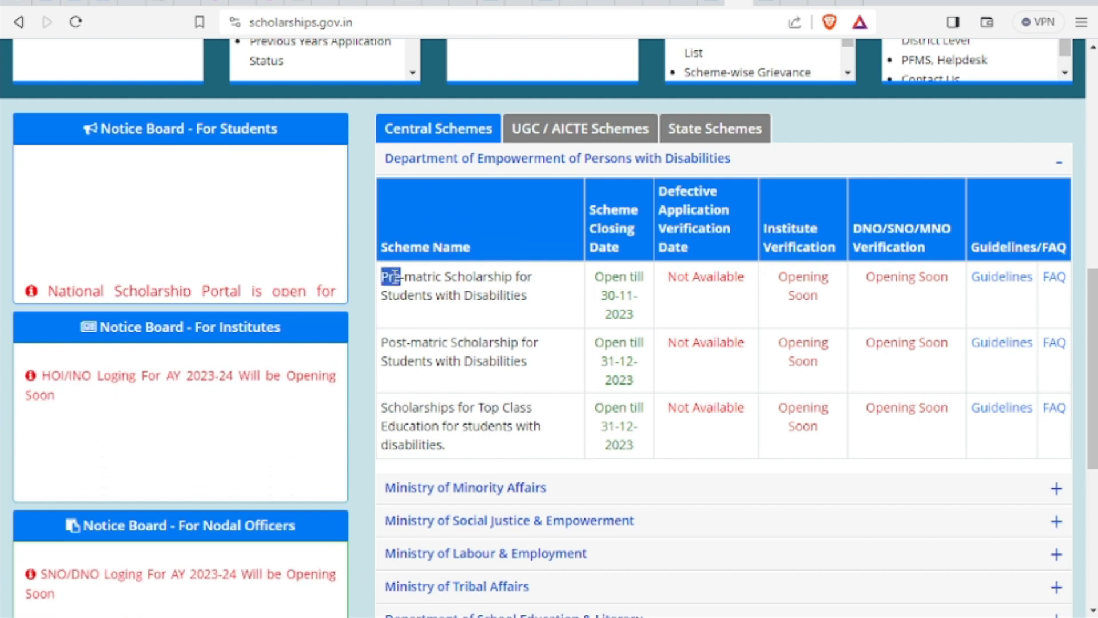
{"action": "double_click", "coordinate": [433, 276]}
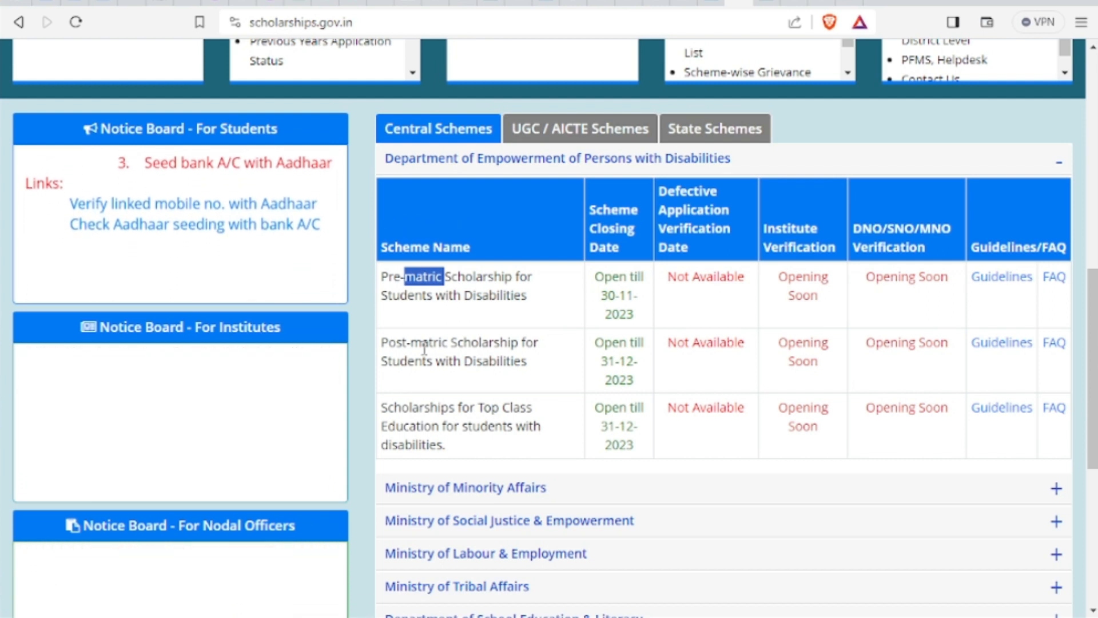
{"action": "left_click", "coordinate": [462, 456]}
{"action": "left_click_drag", "start_coordinate": [462, 455], "coordinate": [385, 408]}
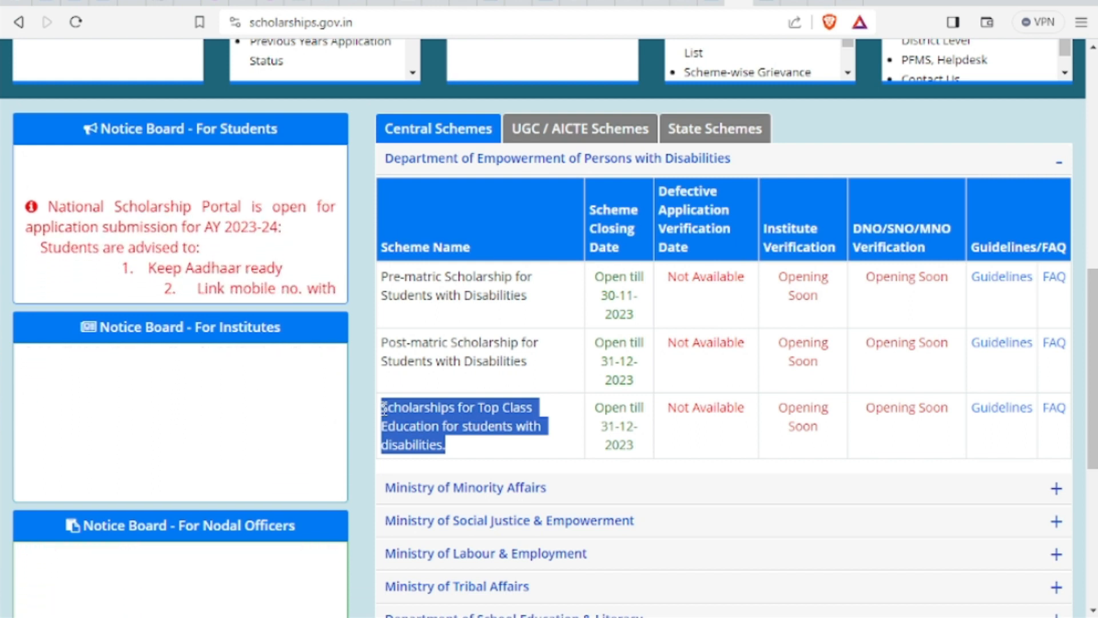
{"action": "scroll", "coordinate": [384, 408], "scroll_direction": "up", "scroll_amount": 5}
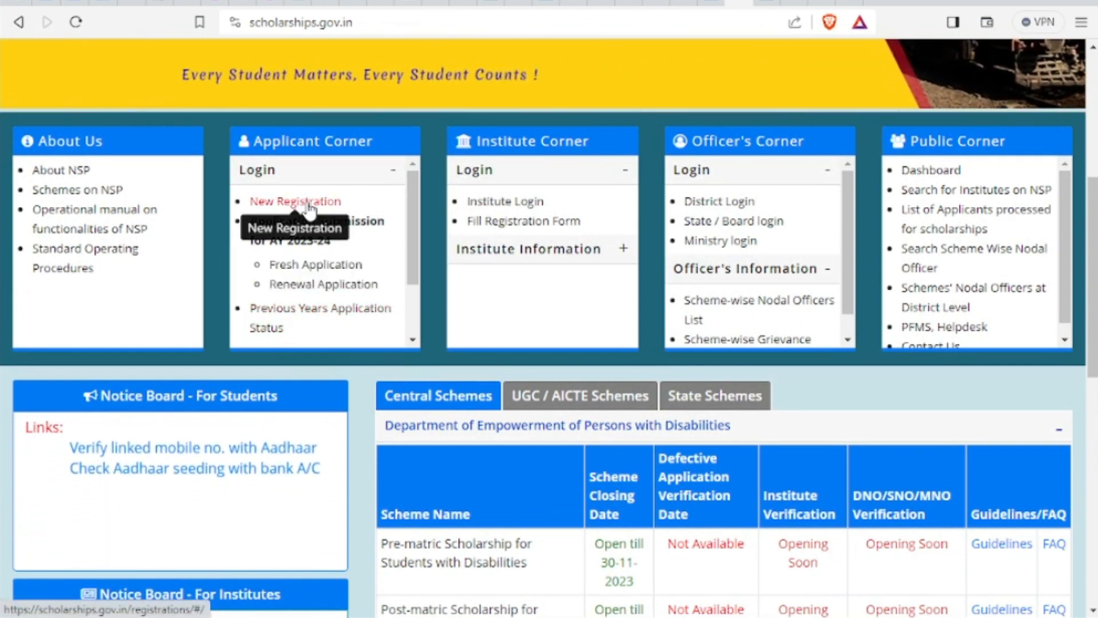
Start a New Registration, read through the guidelines, and continue to the AY 2023-24 registration form
{"action": "left_click", "coordinate": [309, 205]}
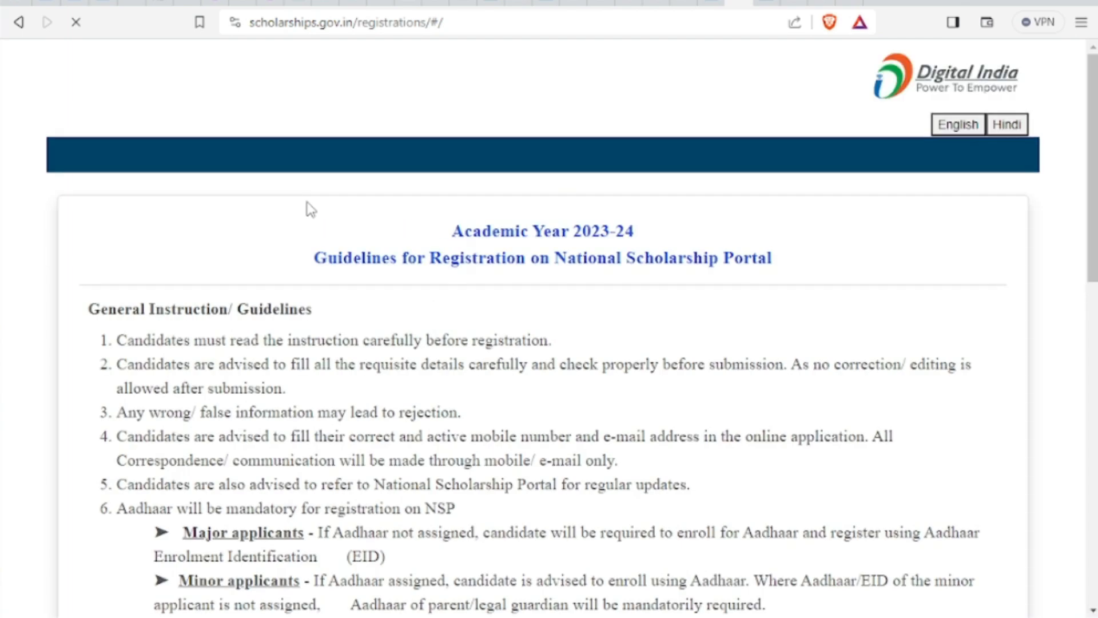
{"action": "scroll", "coordinate": [309, 209], "scroll_direction": "down", "scroll_amount": 6}
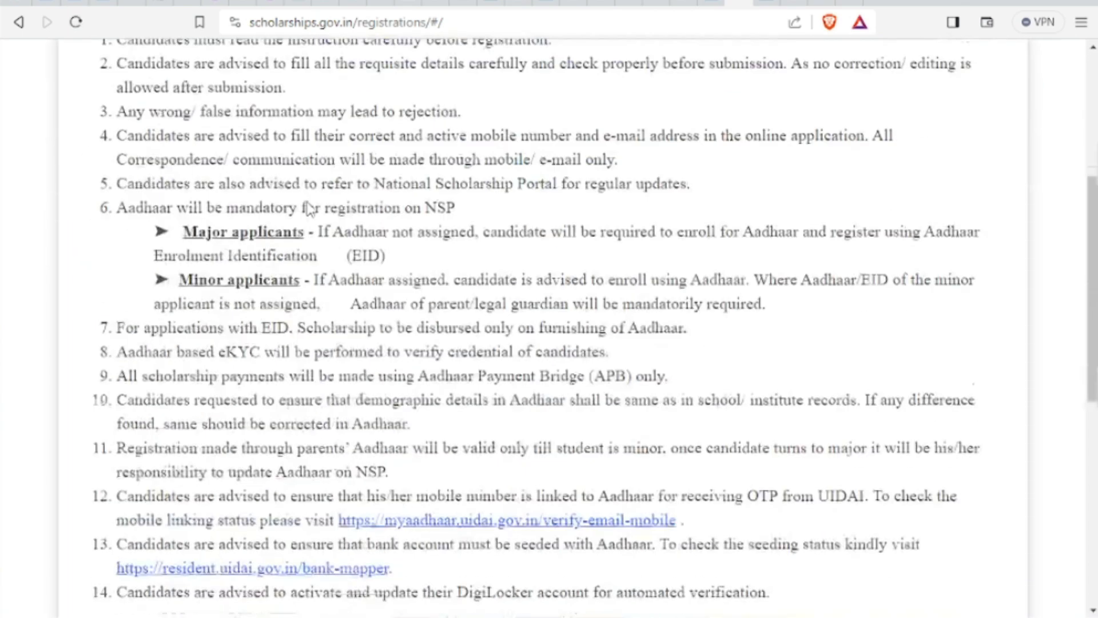
{"action": "scroll", "coordinate": [309, 209], "scroll_direction": "up", "scroll_amount": 6}
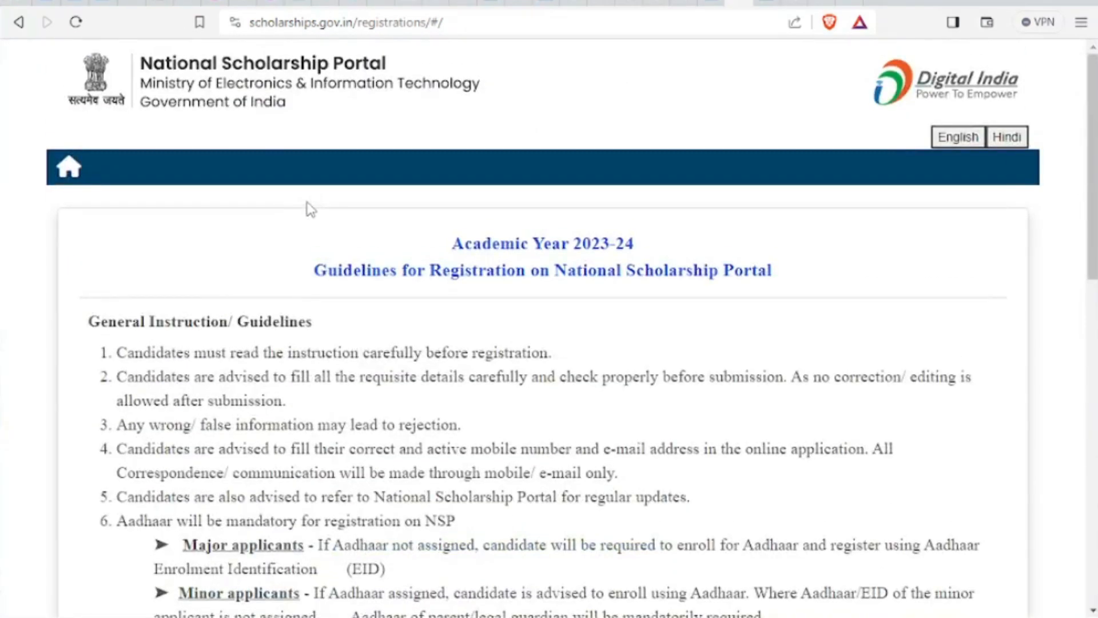
{"action": "scroll", "coordinate": [311, 209], "scroll_direction": "down", "scroll_amount": 8}
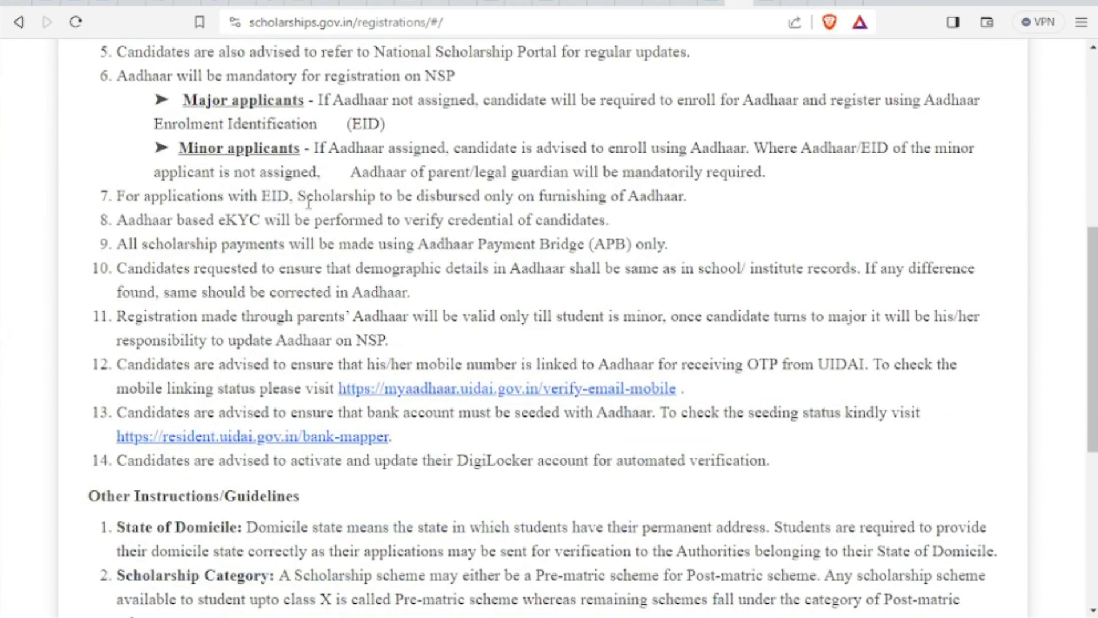
{"action": "scroll", "coordinate": [309, 203], "scroll_direction": "down", "scroll_amount": 6}
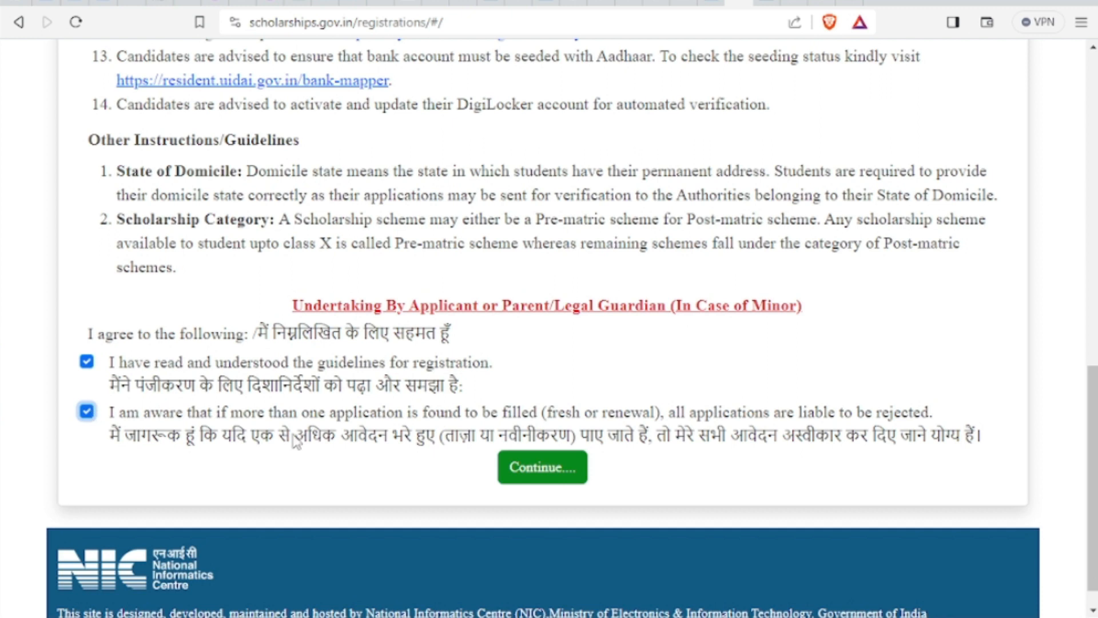
{"action": "left_click", "coordinate": [540, 472]}
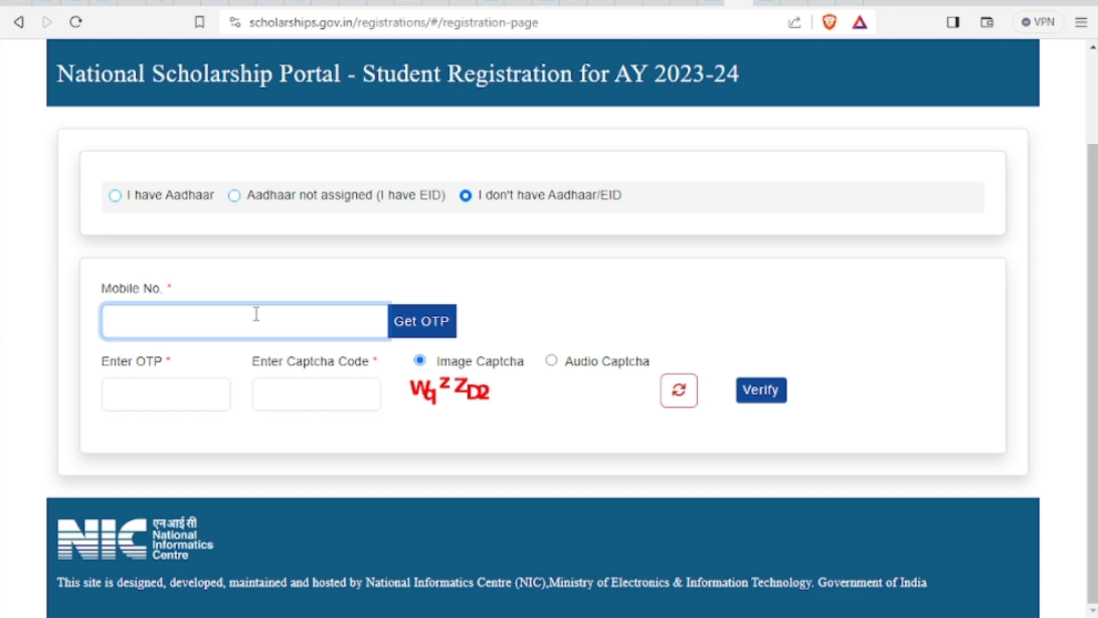
Open the 'NSP Scholarship 2023-24 Apply' video from the SolutionsForYou results, pause it, and go back
{"action": "left_click", "coordinate": [841, 2]}
{"action": "scroll", "coordinate": [707, 266], "scroll_direction": "down", "scroll_amount": 5}
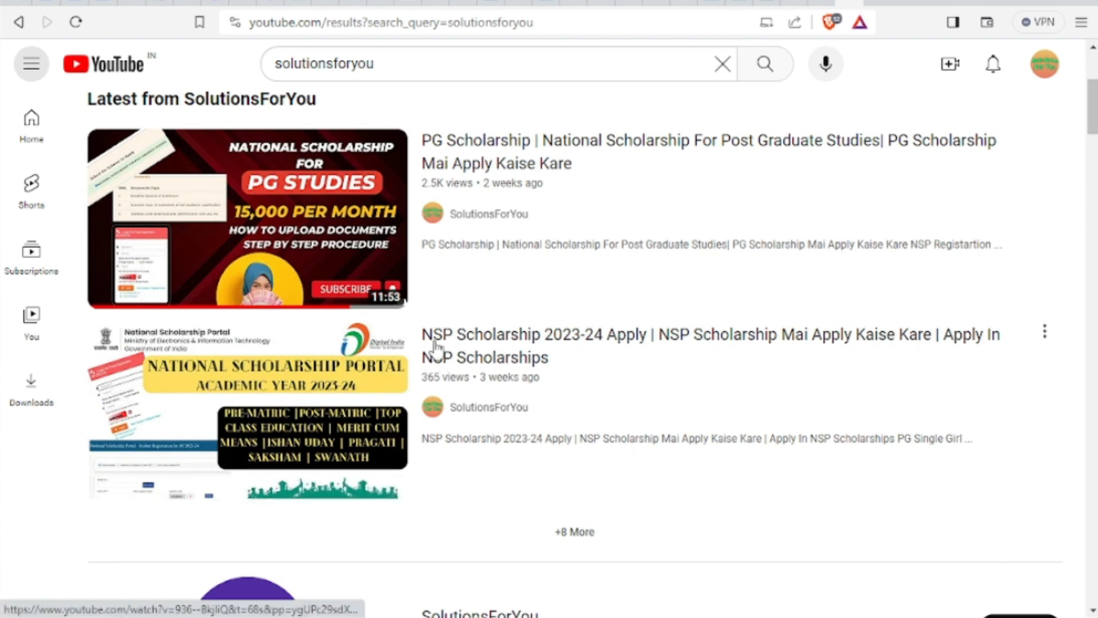
{"action": "mouse_move", "coordinate": [444, 343]}
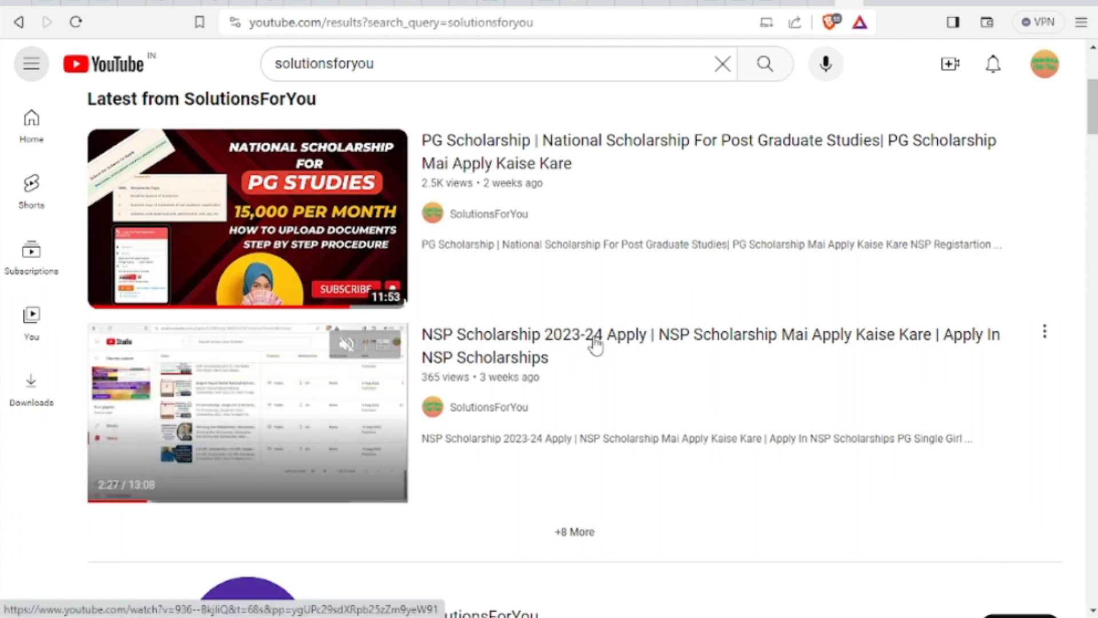
{"action": "left_click", "coordinate": [279, 402]}
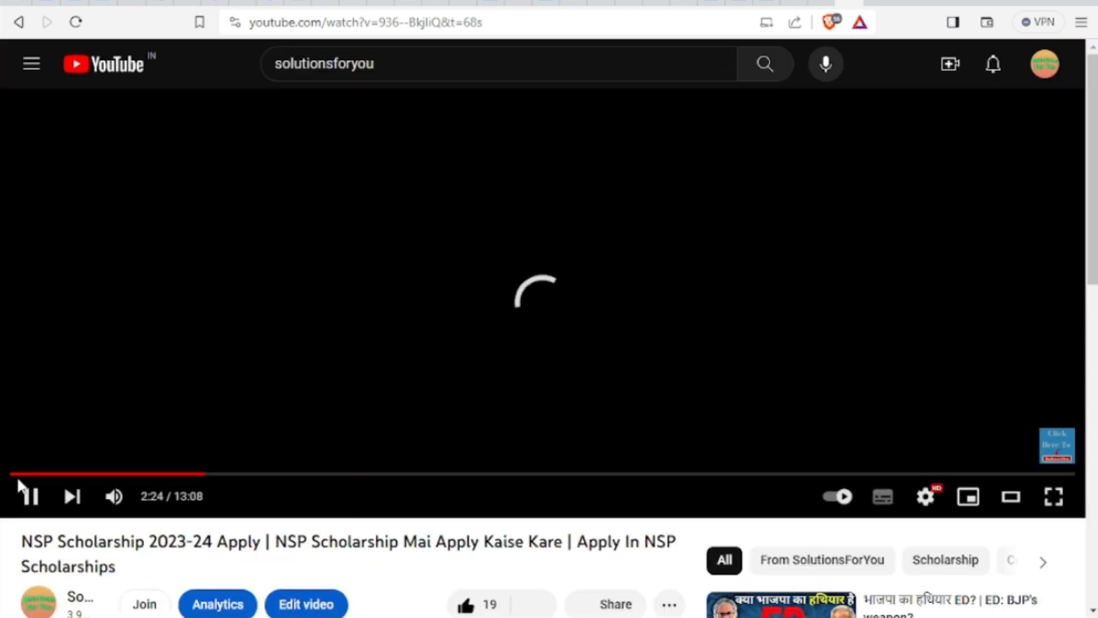
{"action": "left_click", "coordinate": [32, 498]}
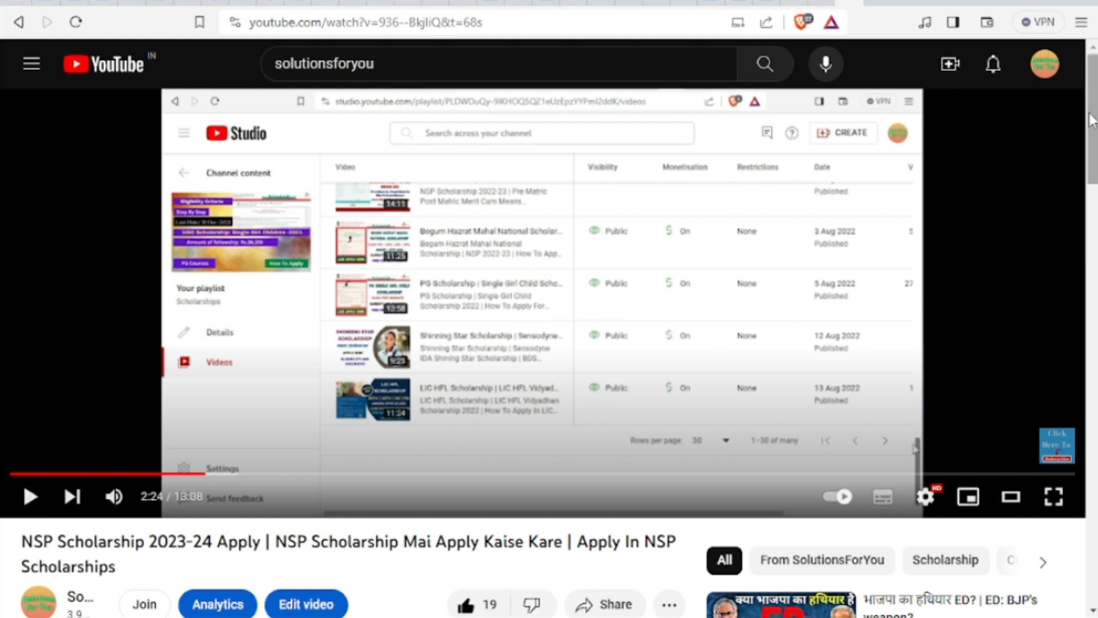
{"action": "mouse_move", "coordinate": [1093, 105]}
{"action": "left_mouse_down"}
{"action": "mouse_move", "coordinate": [1087, 197]}
{"action": "mouse_move", "coordinate": [1091, 92]}
{"action": "left_mouse_up"}
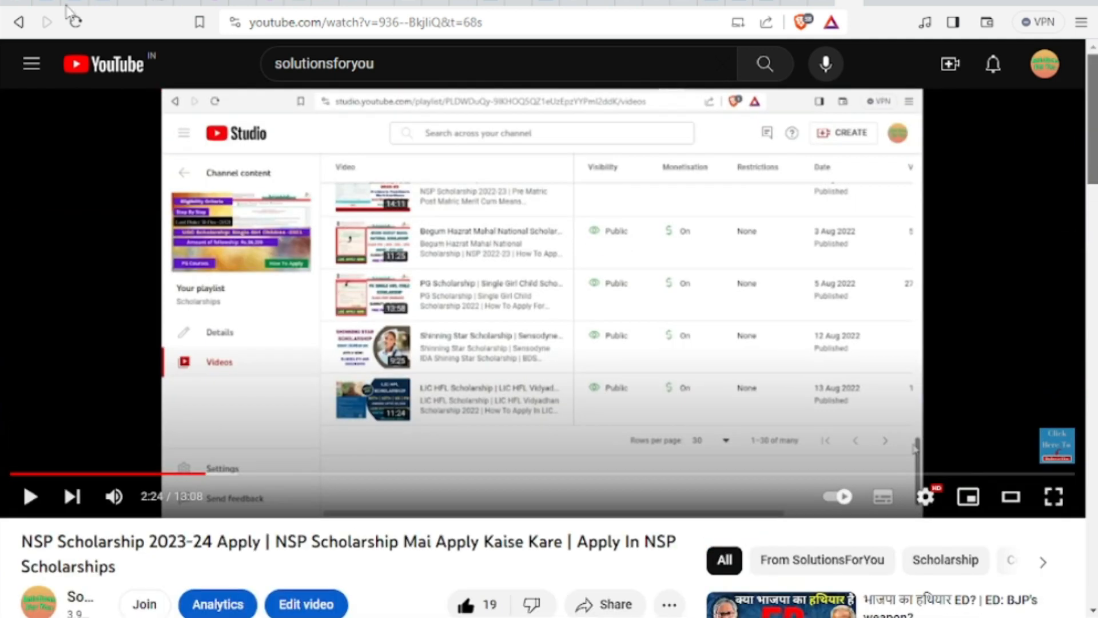
{"action": "left_click", "coordinate": [26, 25]}
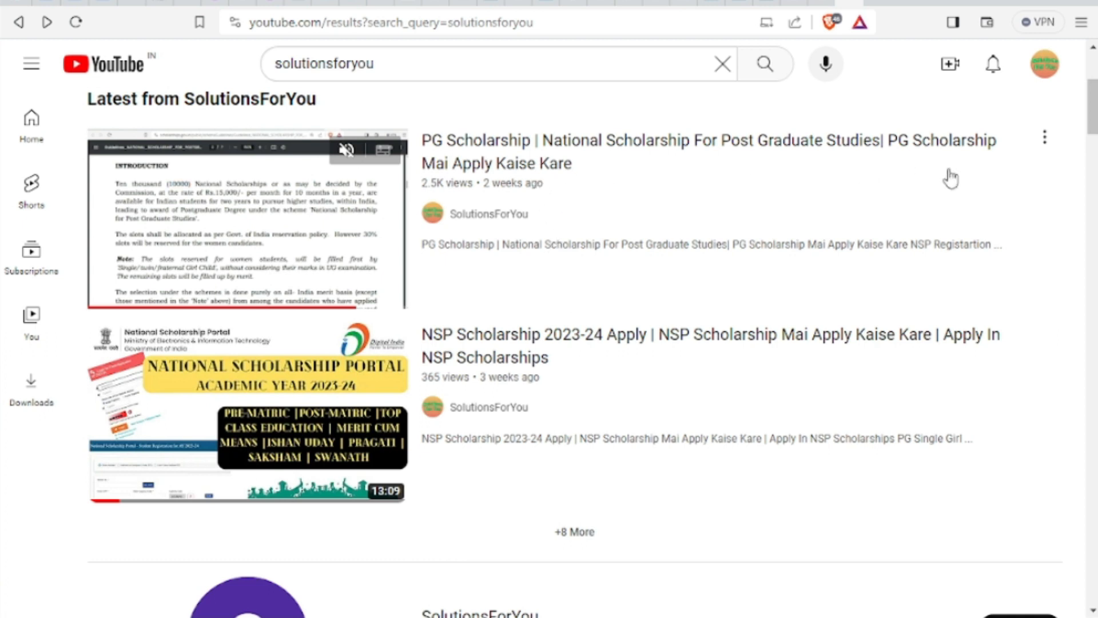
Cycle through the scholarships.gov.in tabs, ending on the applicant's Profile page
{"action": "left_click", "coordinate": [773, 3]}
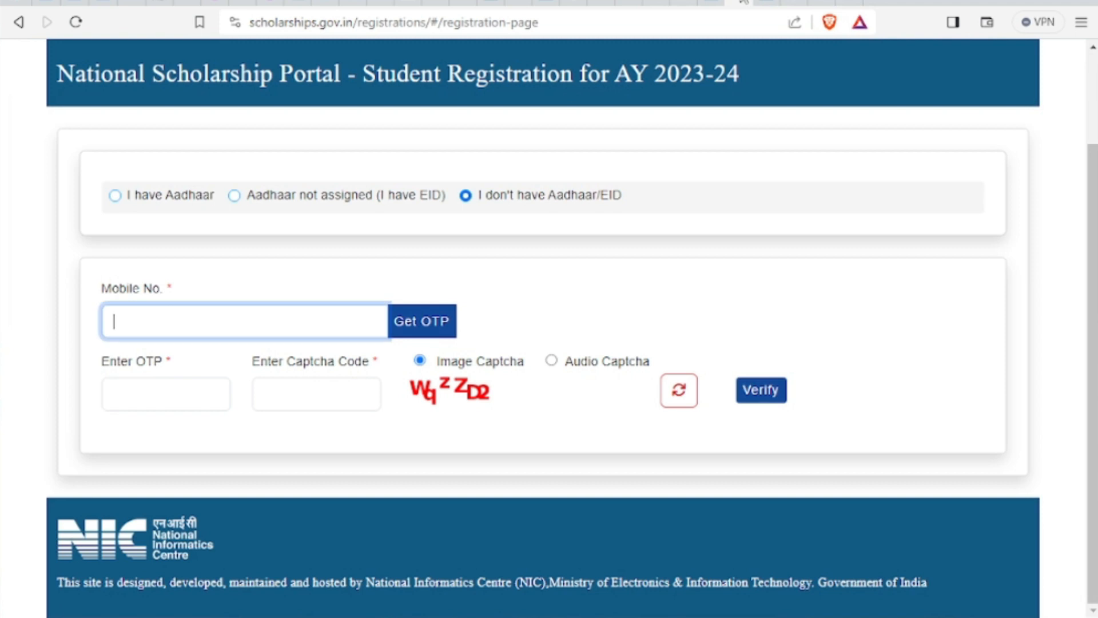
{"action": "left_click", "coordinate": [743, 3]}
{"action": "left_click", "coordinate": [798, 3]}
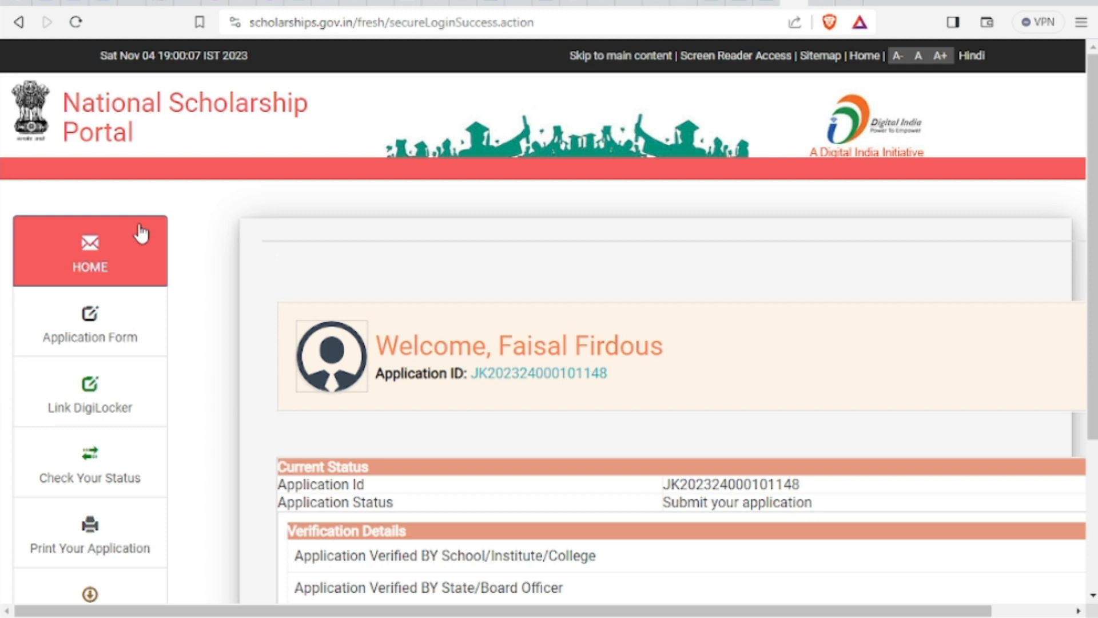
On the YouTube results, skim the preview of the second video, 'NSP Scholarship 2023-24 Apply'
{"action": "left_click", "coordinate": [842, 2]}
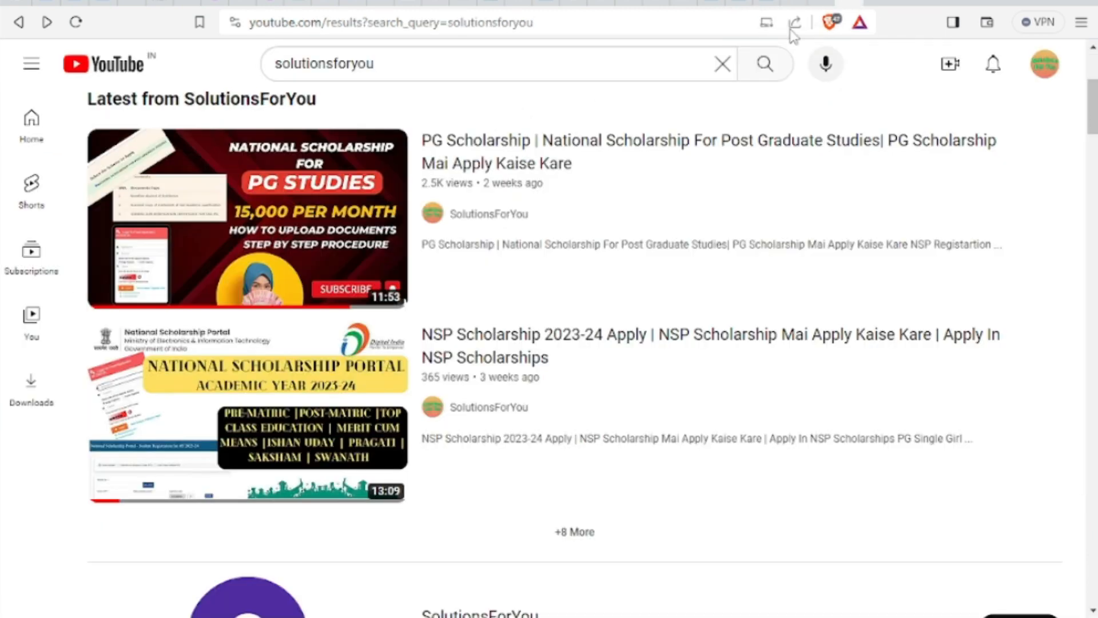
{"action": "mouse_move", "coordinate": [297, 418]}
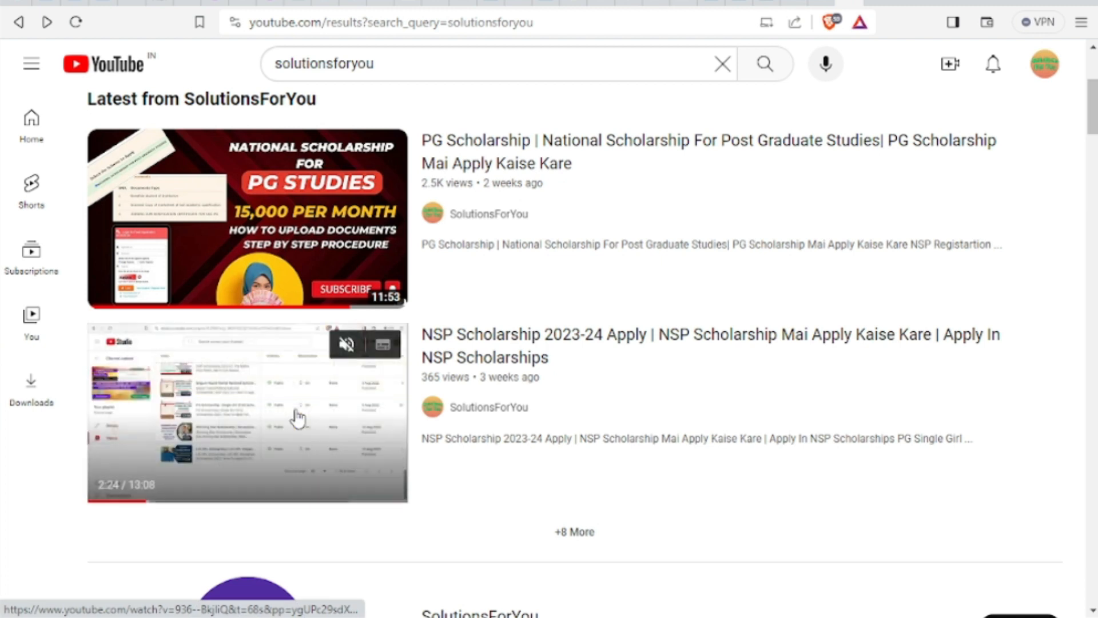
{"action": "left_click_drag", "start_coordinate": [143, 502], "coordinate": [286, 502]}
In Verification Details, highlight Applicant Aadhaar Verified 'Yes' and School/Institute/College verification 'No'
{"action": "left_click", "coordinate": [797, 2]}
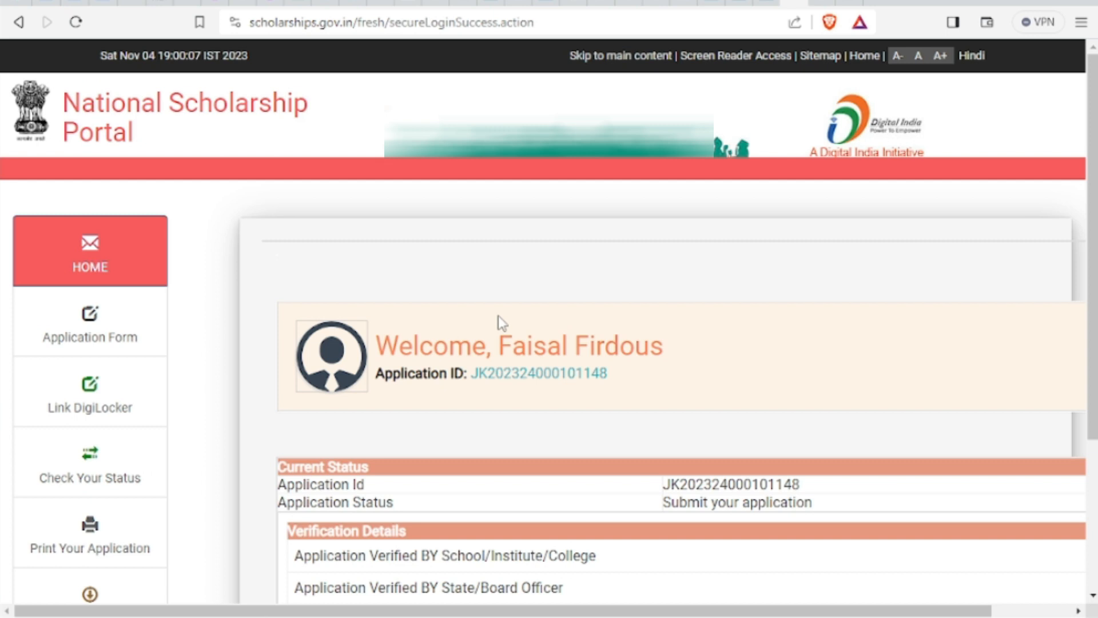
{"action": "scroll", "coordinate": [695, 497], "scroll_direction": "down", "scroll_amount": 4}
{"action": "scroll", "coordinate": [694, 497], "scroll_direction": "right", "scroll_amount": 2}
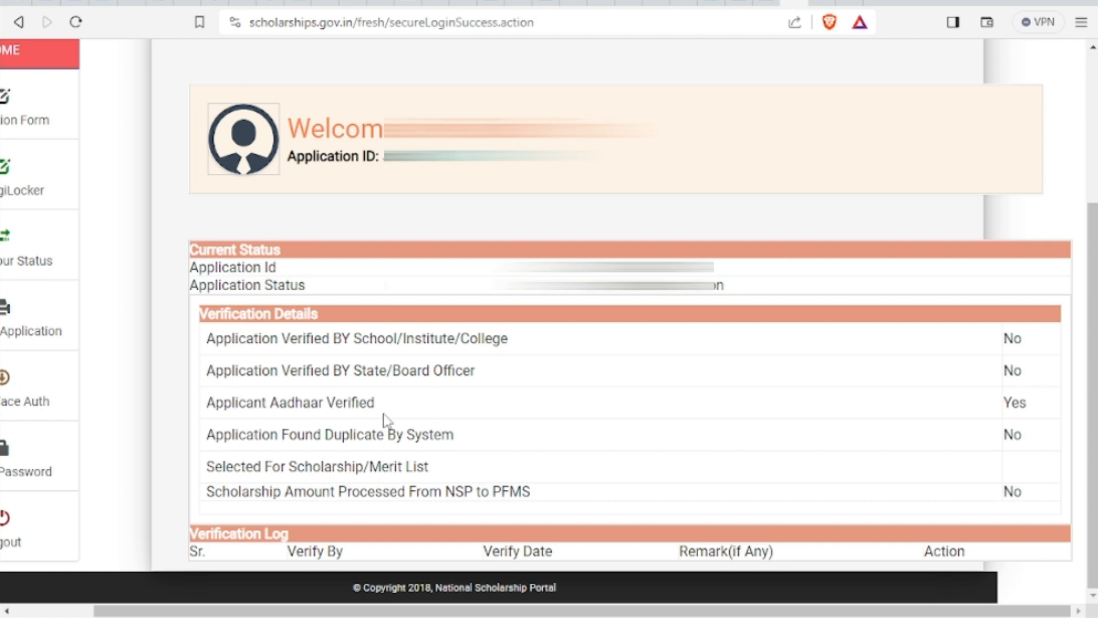
{"action": "left_click_drag", "start_coordinate": [382, 404], "coordinate": [209, 404]}
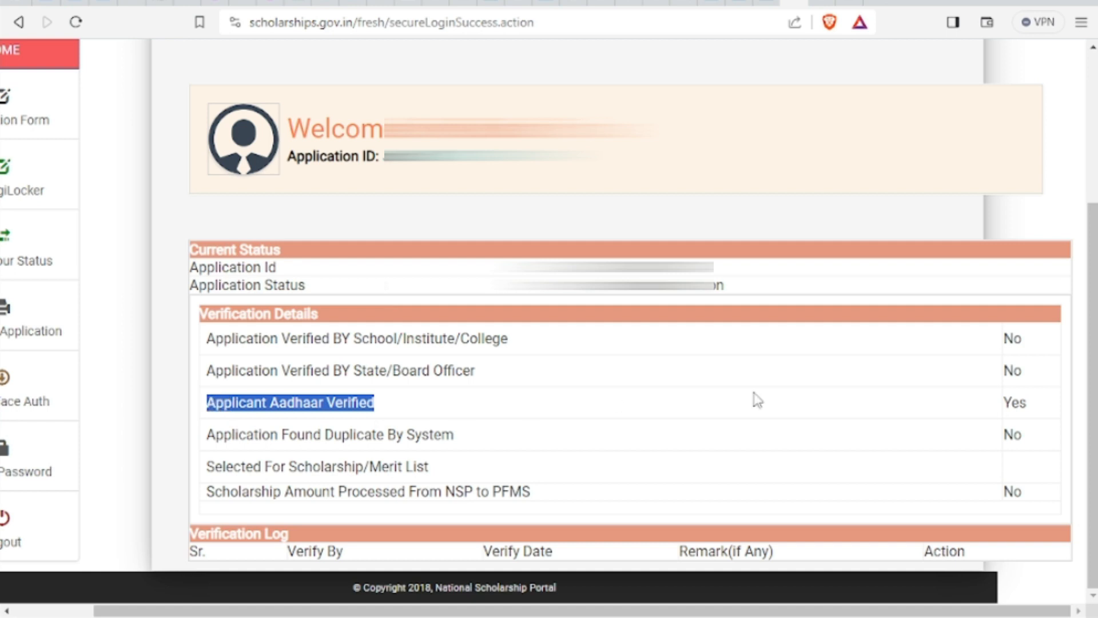
{"action": "double_click", "coordinate": [1015, 401]}
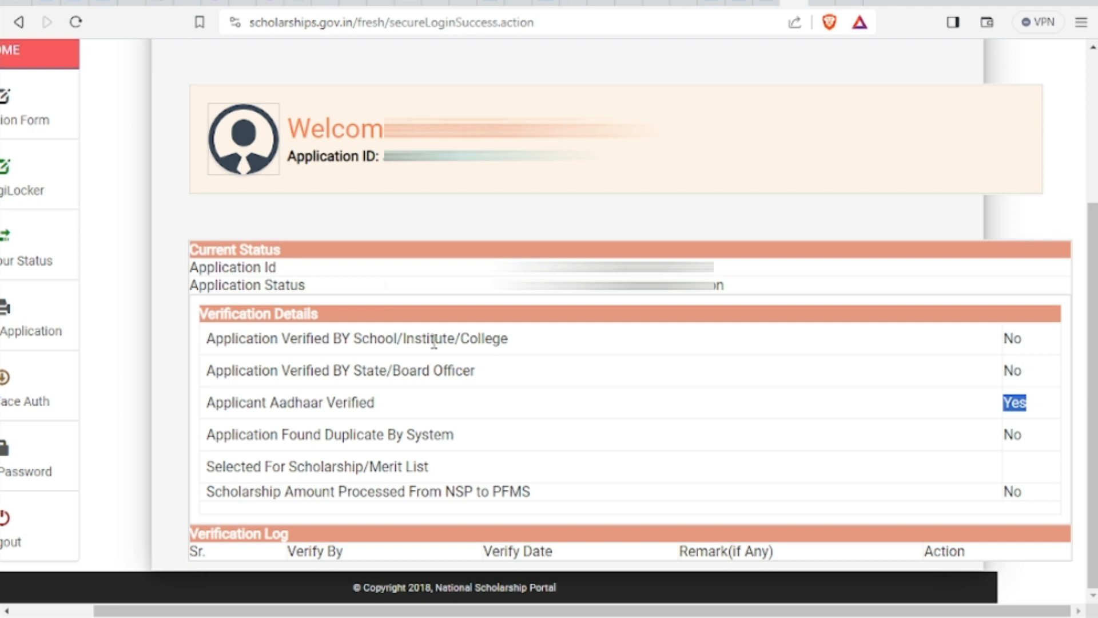
{"action": "left_click_drag", "start_coordinate": [508, 342], "coordinate": [207, 351]}
{"action": "left_click_drag", "start_coordinate": [1024, 342], "coordinate": [1005, 339]}
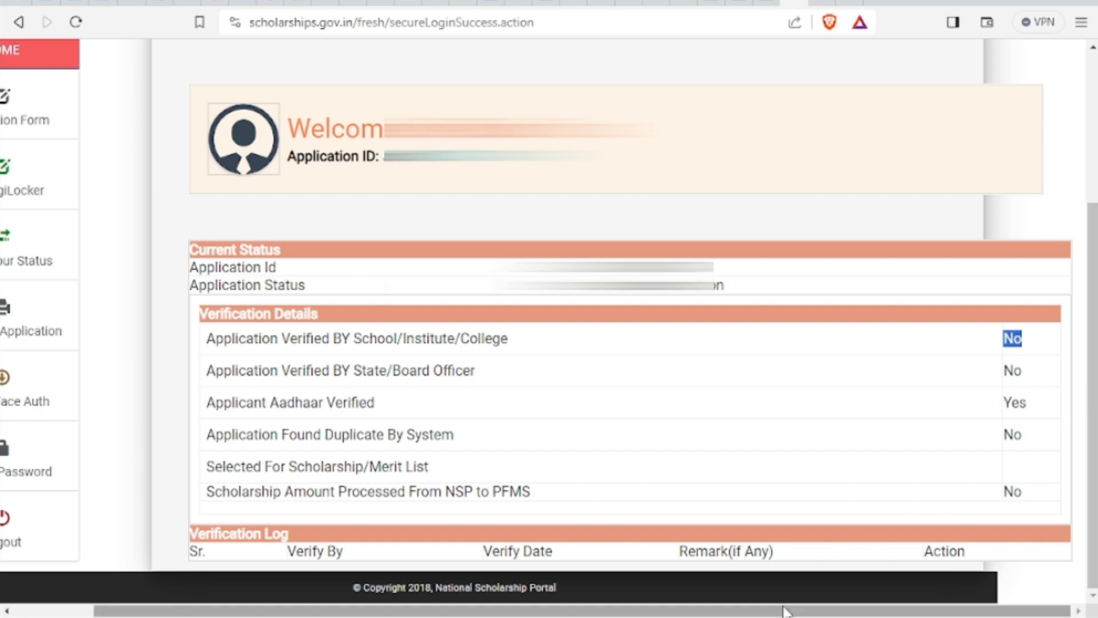
{"action": "left_click_drag", "start_coordinate": [784, 610], "coordinate": [705, 610]}
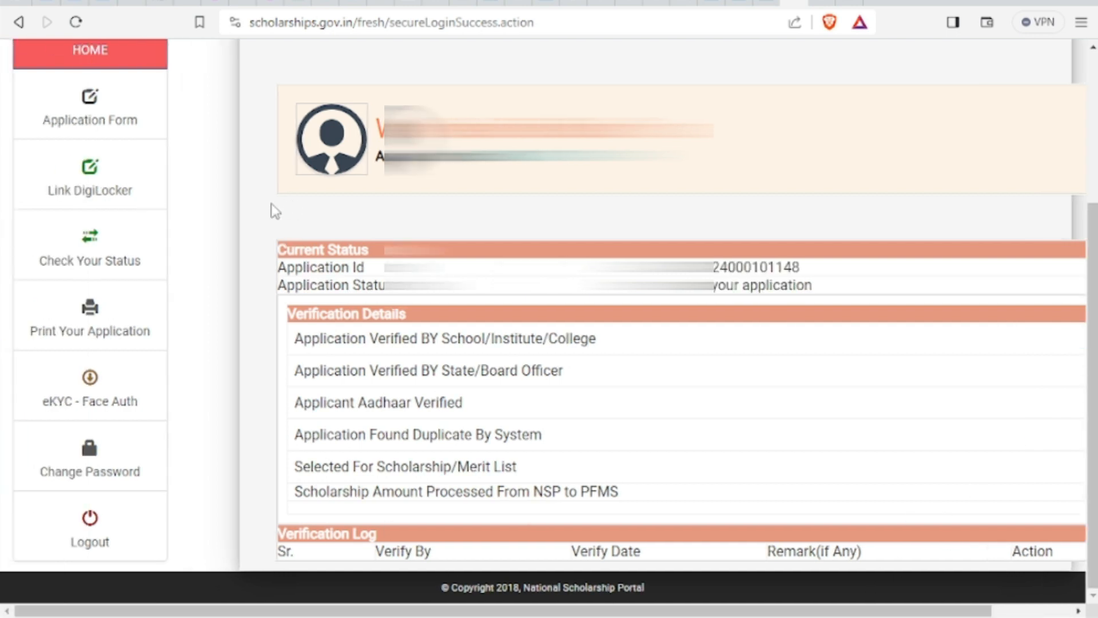
Open the application form and set religion to Muslim and community category to GENERAL
{"action": "left_click", "coordinate": [116, 116]}
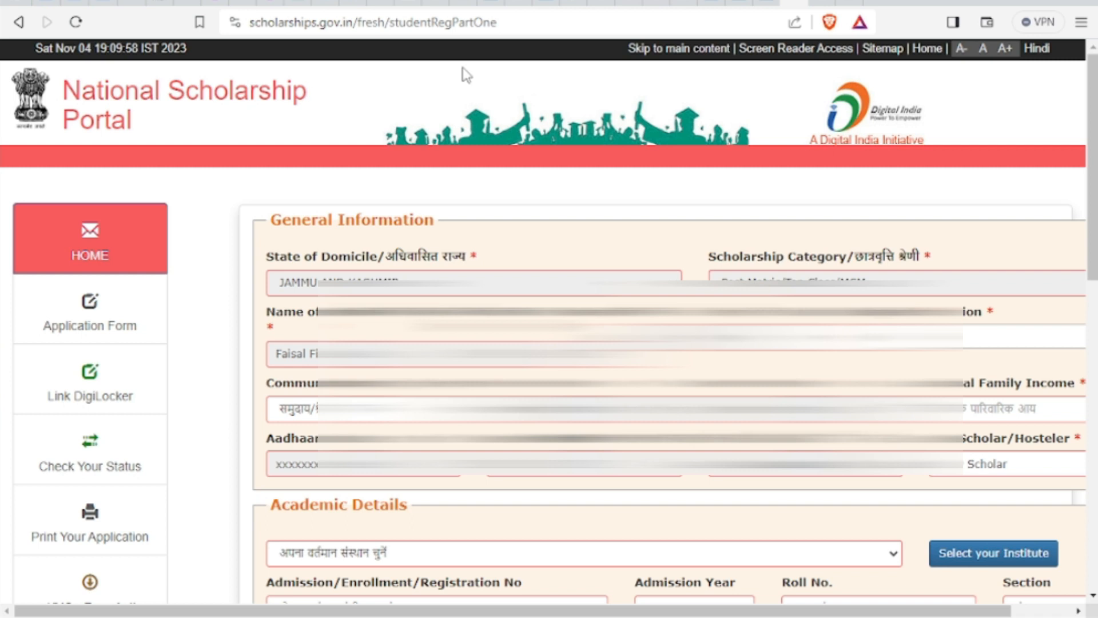
{"action": "left_click", "coordinate": [966, 347]}
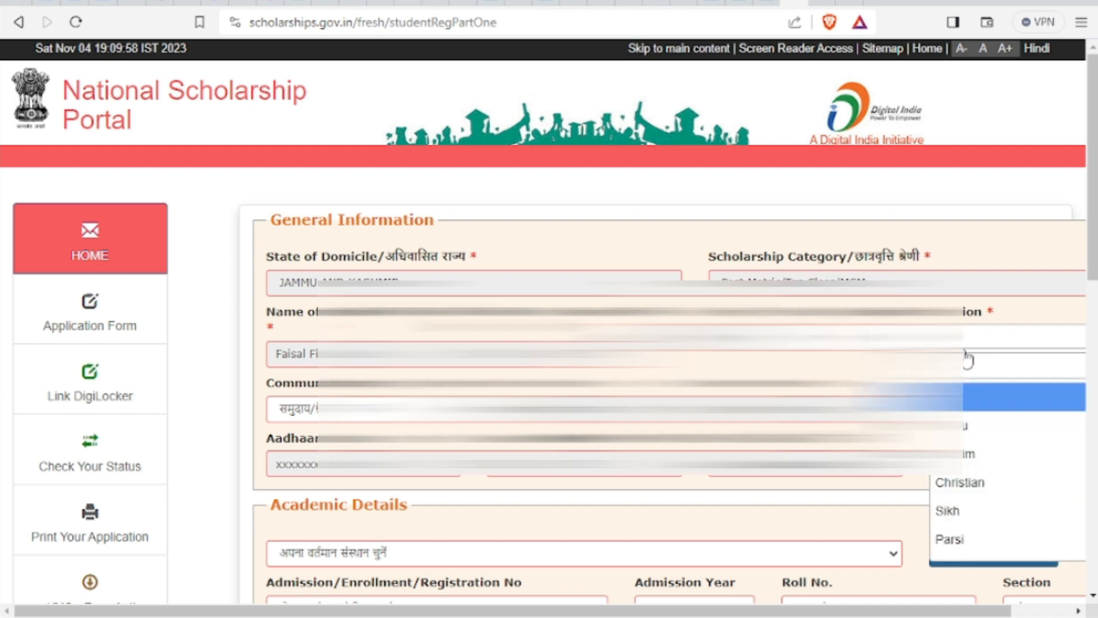
{"action": "left_click", "coordinate": [966, 454]}
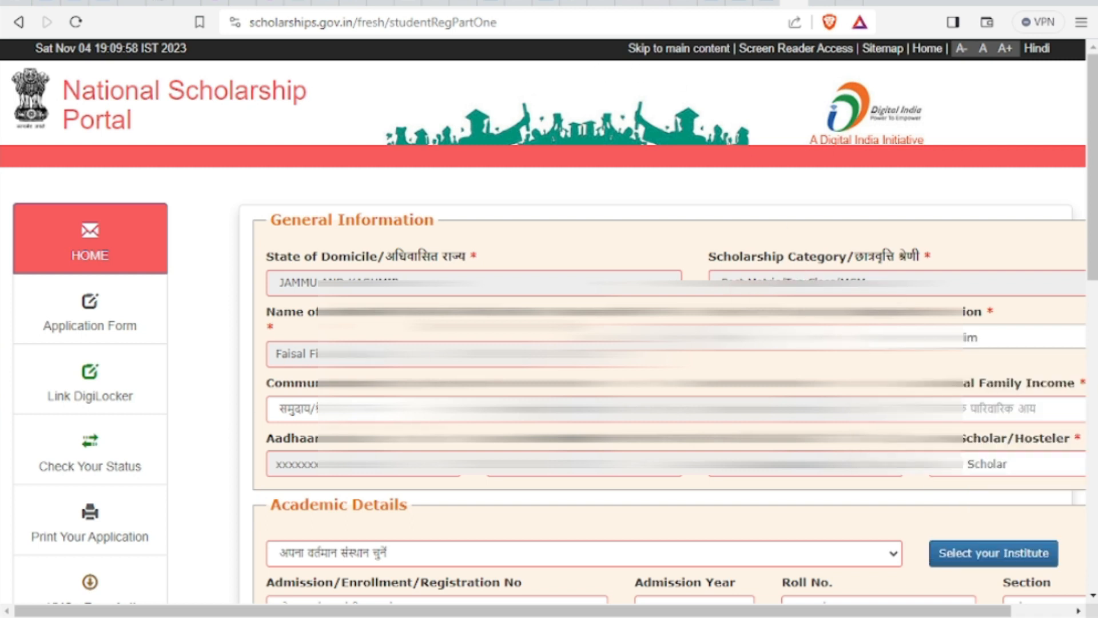
{"action": "left_click", "coordinate": [366, 409]}
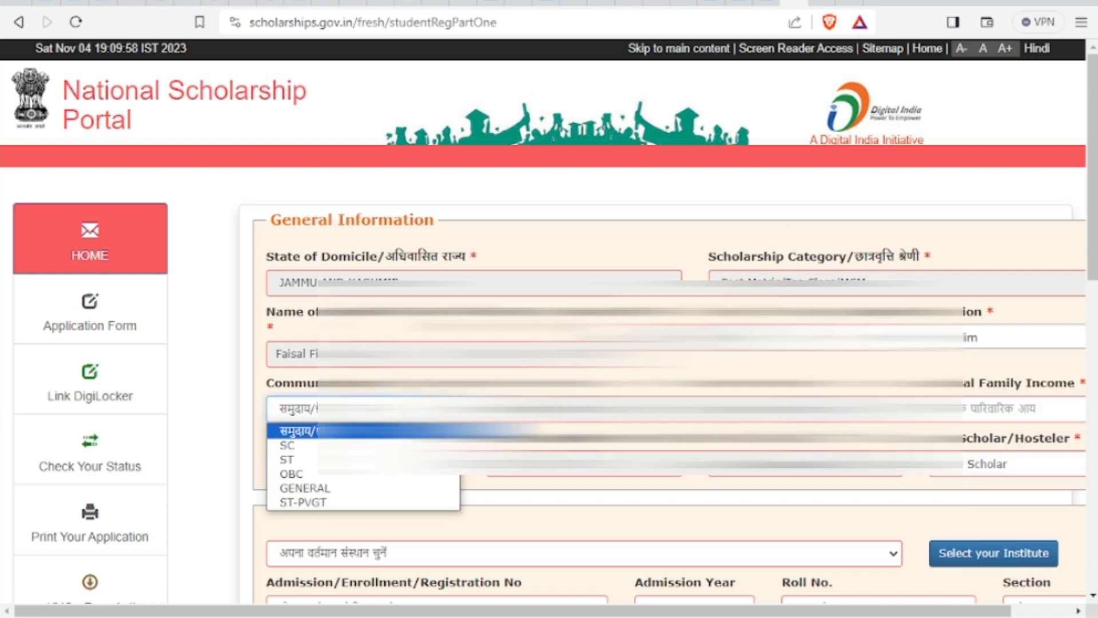
{"action": "left_click", "coordinate": [346, 488]}
Enter annual family income 100000 and mark the student as Hosteler
{"action": "left_click", "coordinate": [947, 409]}
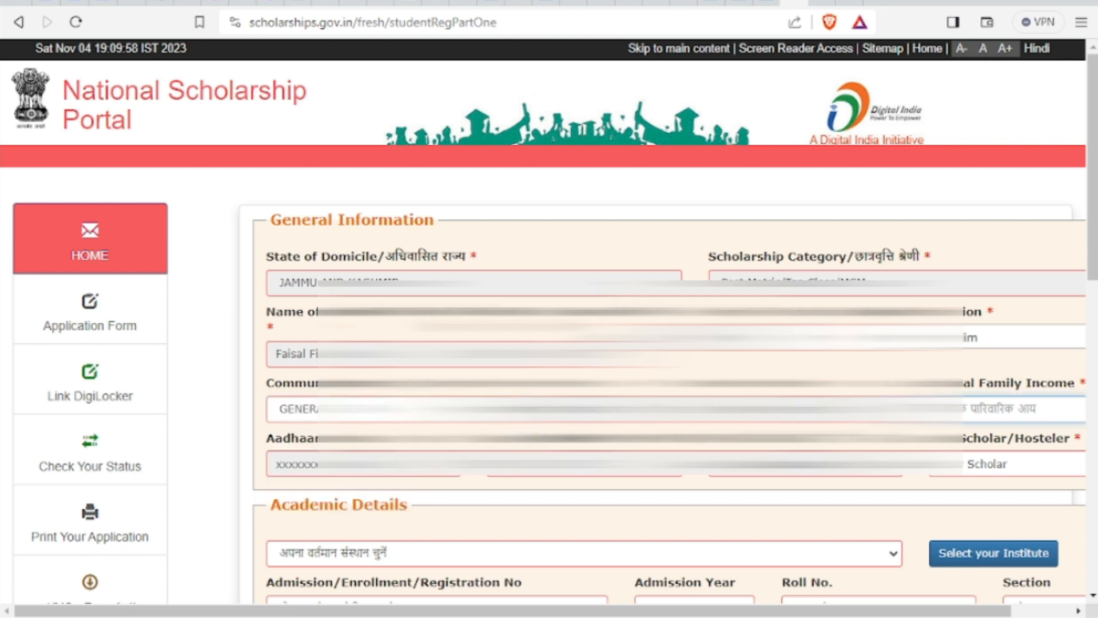
{"action": "type", "text": "100000"}
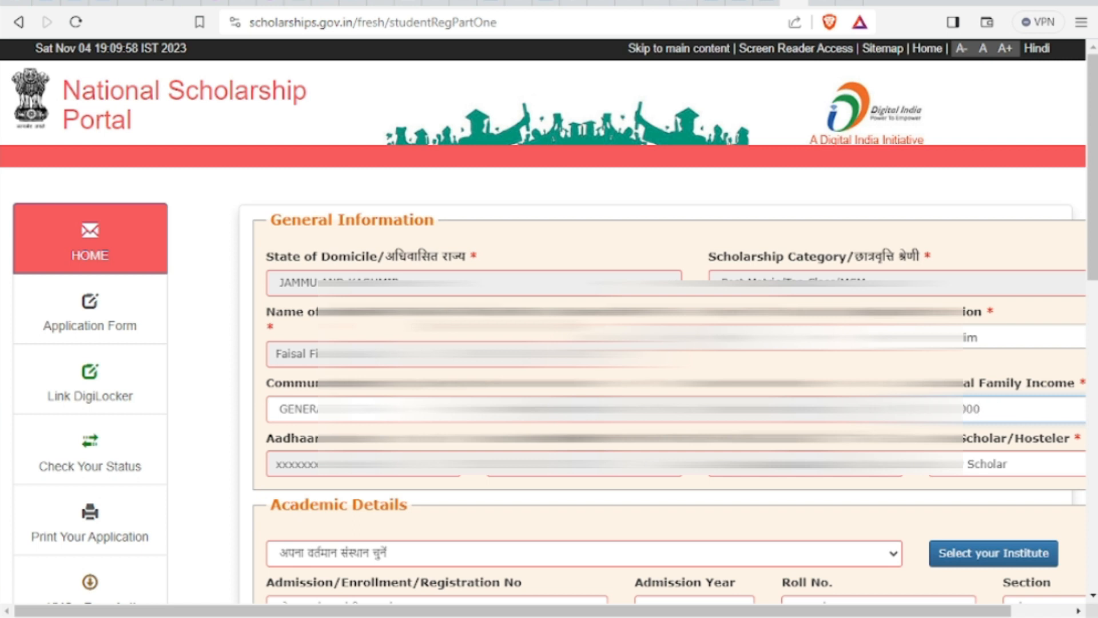
{"action": "left_click", "coordinate": [969, 471]}
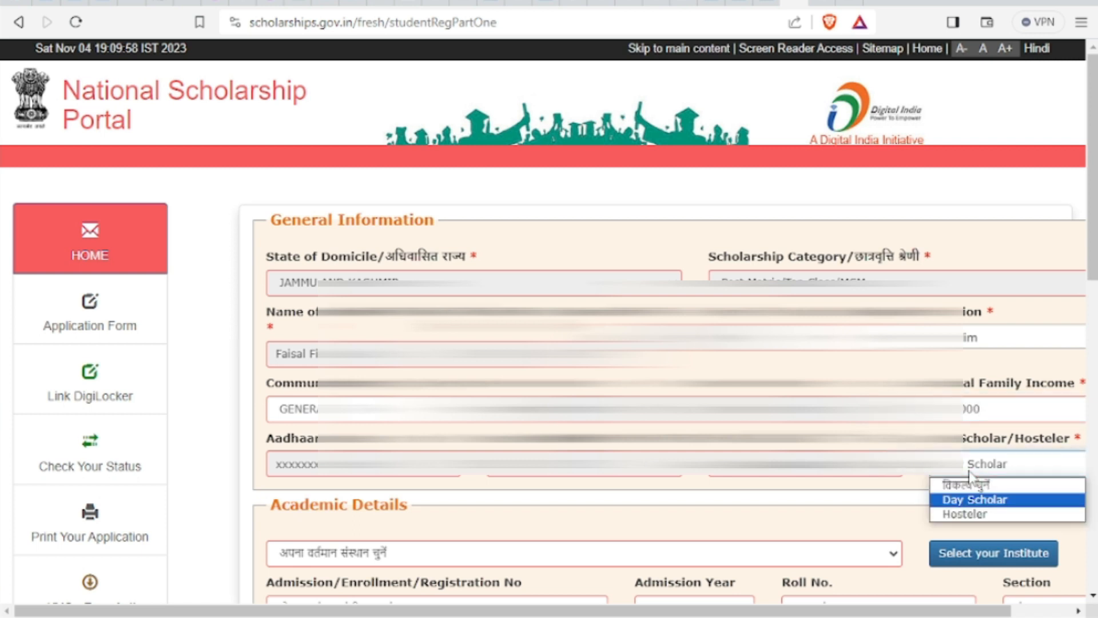
{"action": "left_click", "coordinate": [966, 513]}
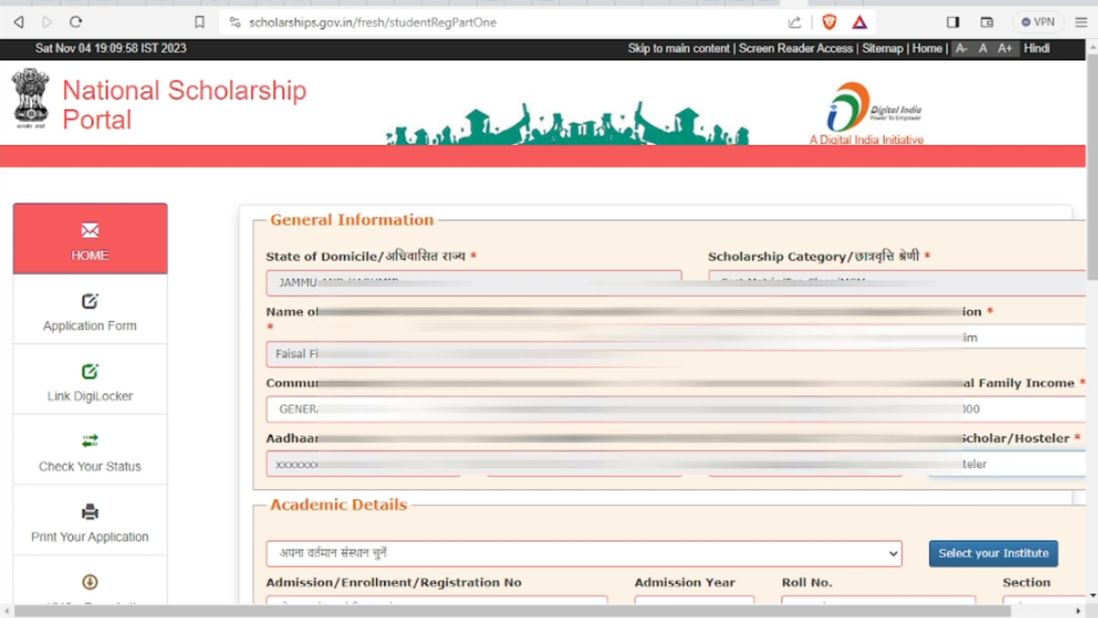
{"action": "scroll", "coordinate": [772, 229], "scroll_direction": "down", "scroll_amount": 6}
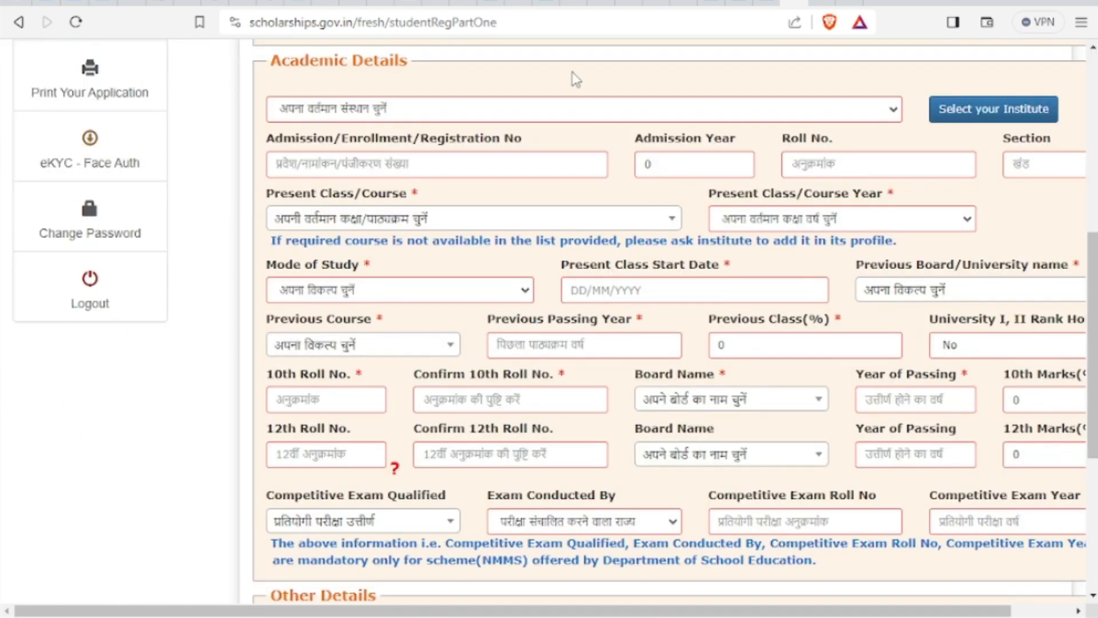
In institute selection, load the institutions for state JAMMU AND KASHMIR, district SAMBA
{"action": "left_click", "coordinate": [892, 112]}
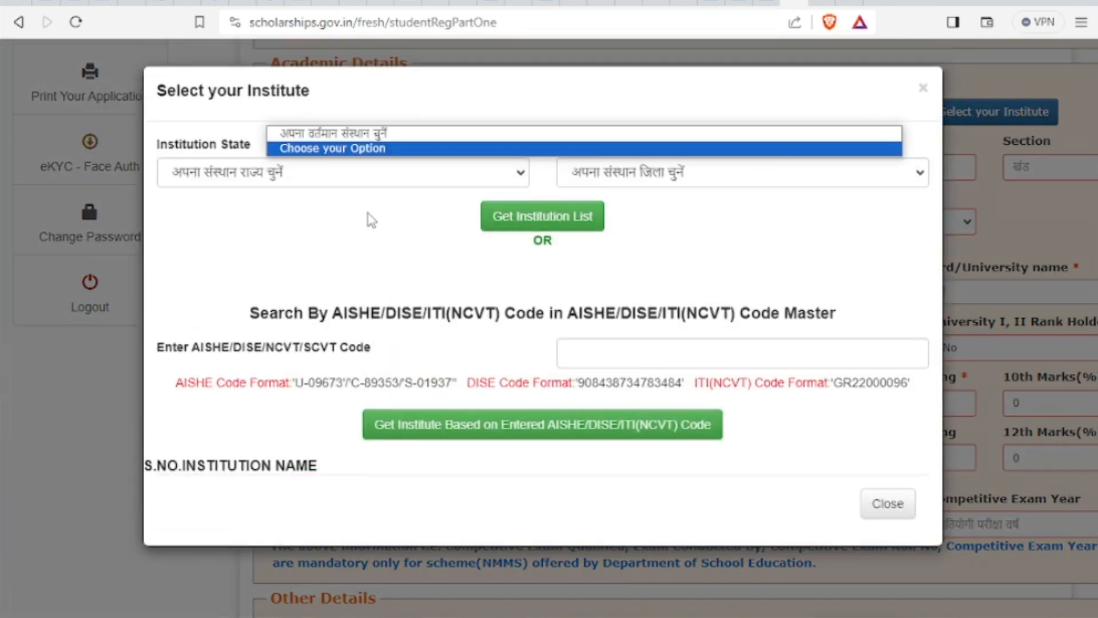
{"action": "left_click", "coordinate": [362, 177]}
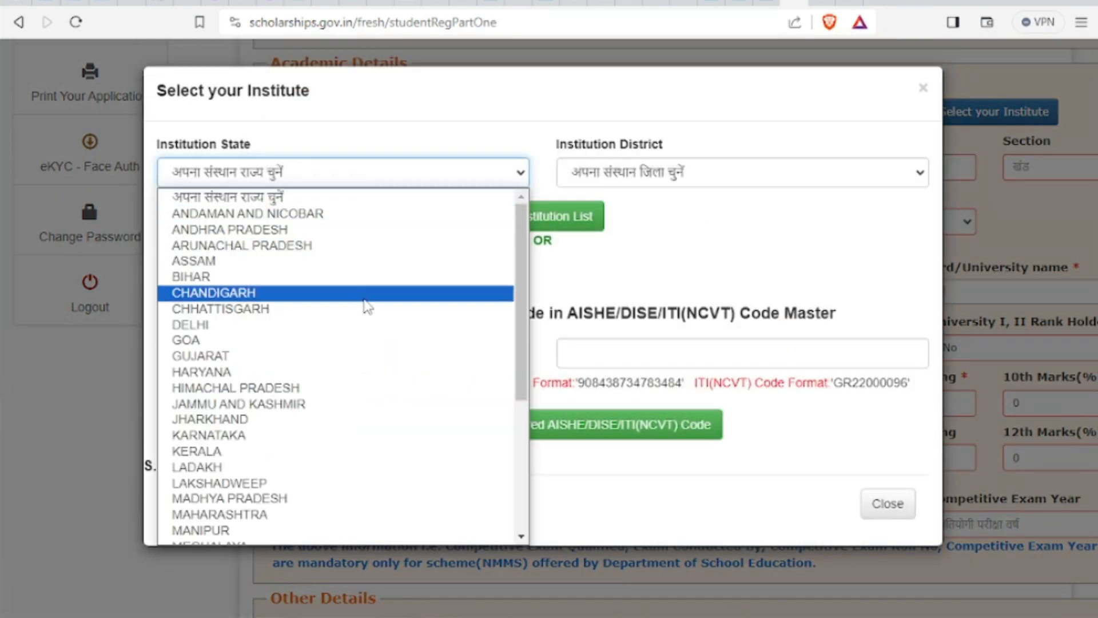
{"action": "left_click", "coordinate": [370, 402]}
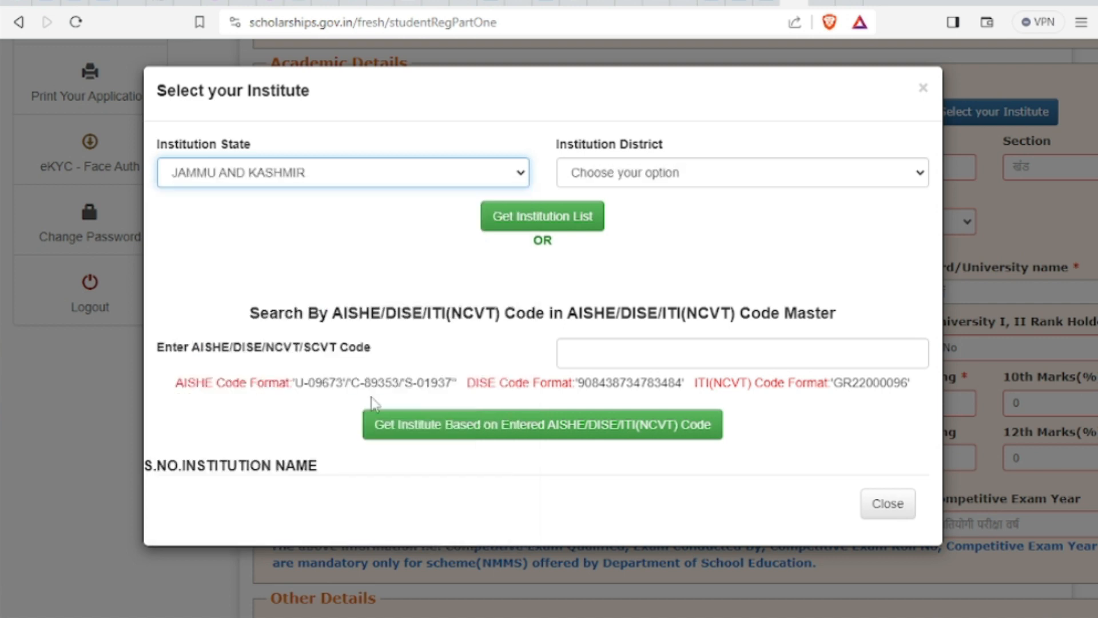
{"action": "left_click", "coordinate": [707, 173]}
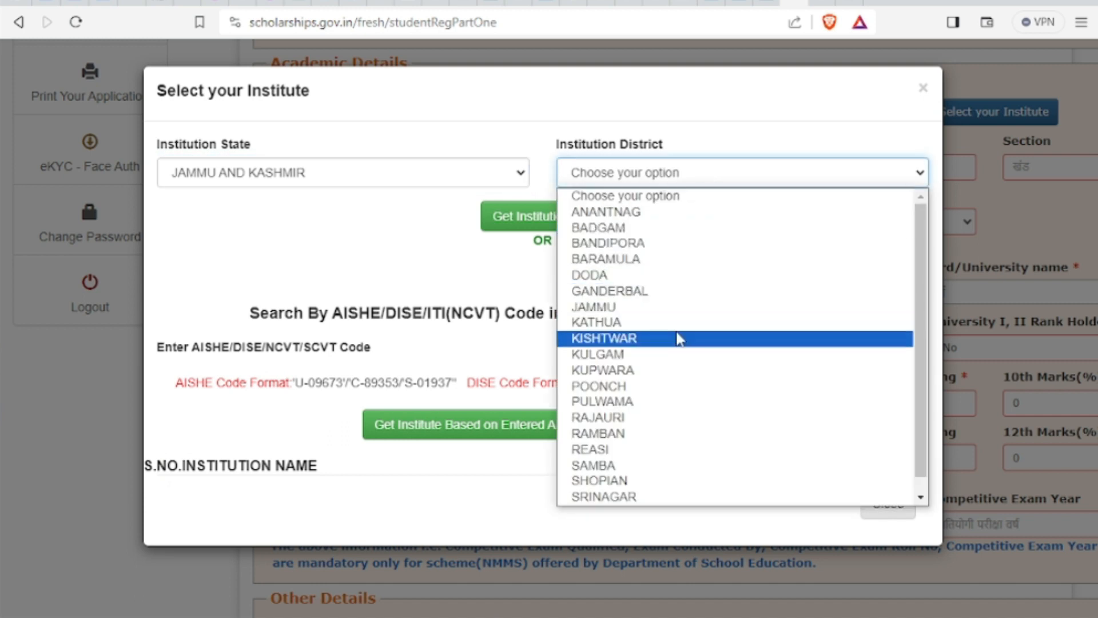
{"action": "left_click", "coordinate": [669, 465]}
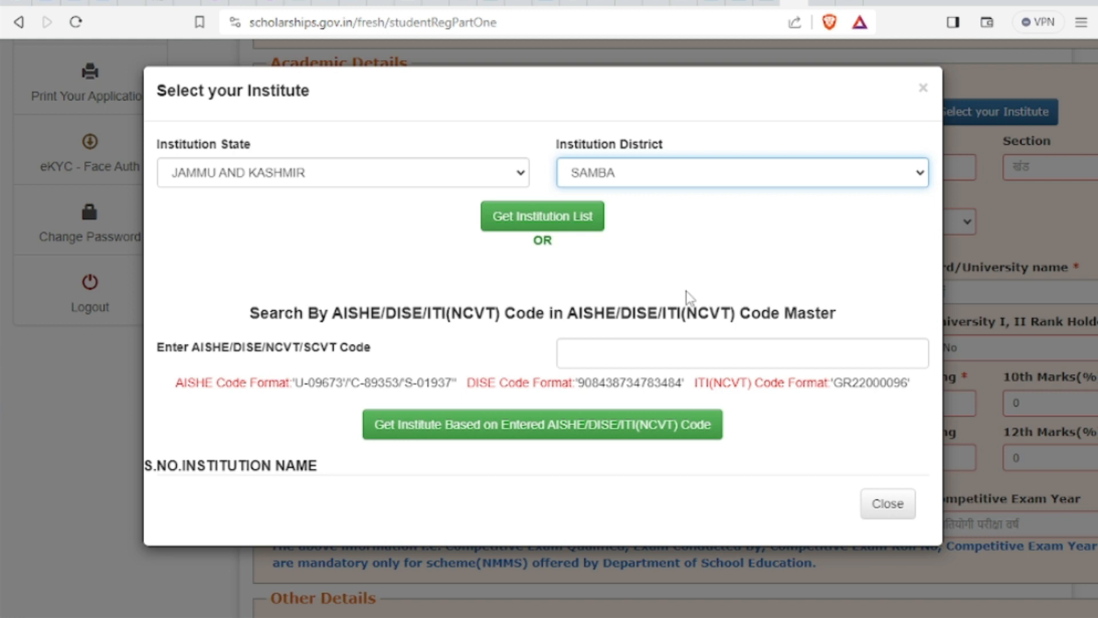
{"action": "left_click", "coordinate": [567, 223]}
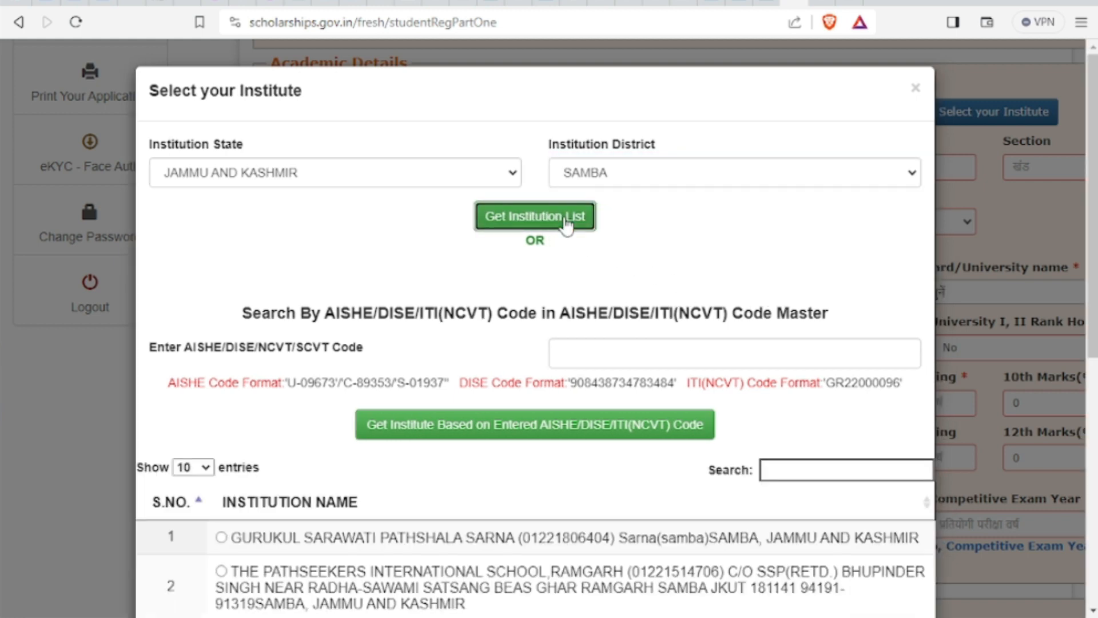
Search 'centra', pick Central University of Jammu, and confirm it with SELECT
{"action": "left_click", "coordinate": [820, 466]}
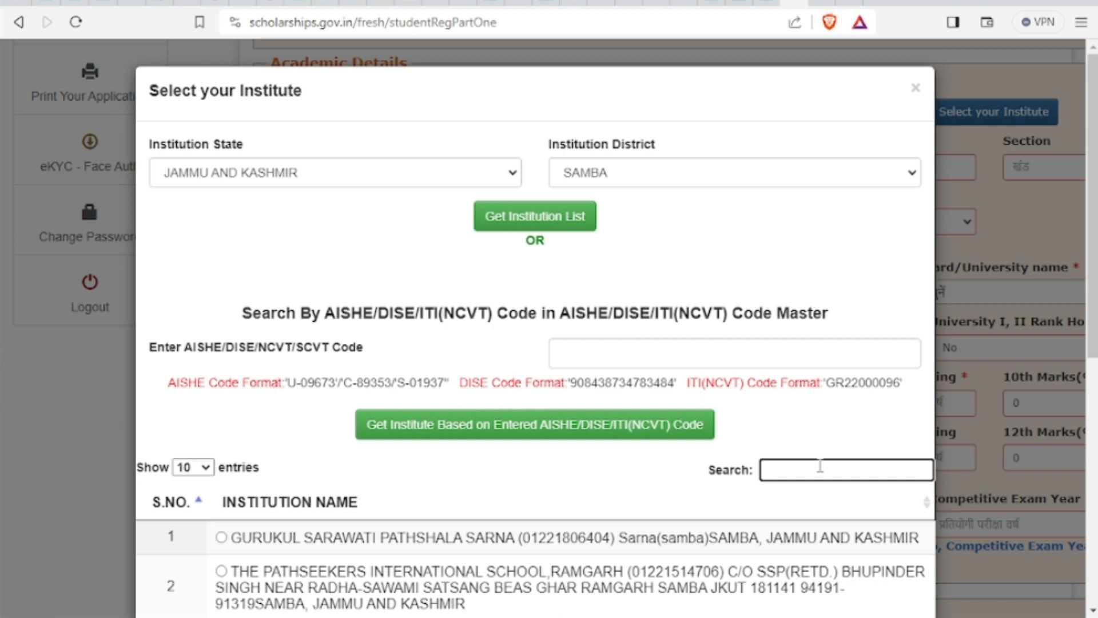
{"action": "type", "text": "centra"}
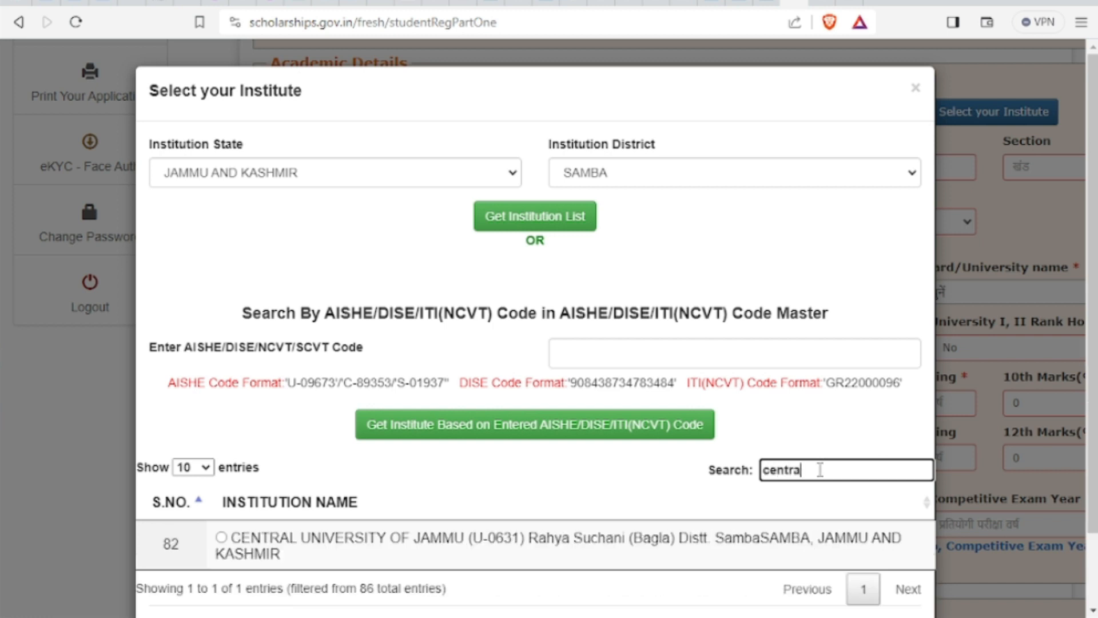
{"action": "double_click", "coordinate": [786, 469]}
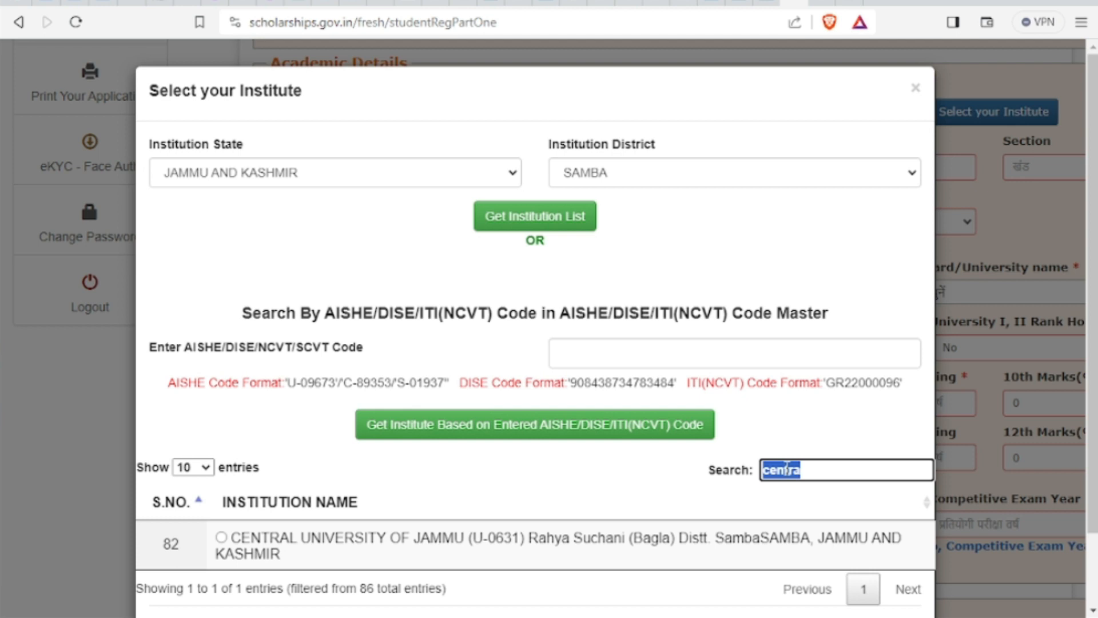
{"action": "left_click", "coordinate": [221, 538]}
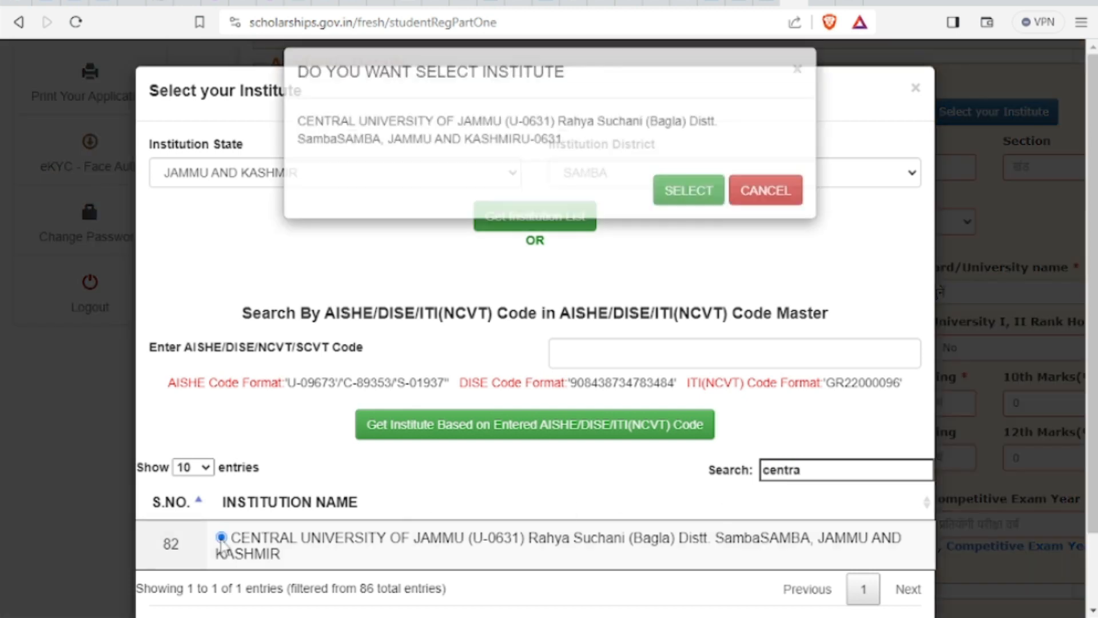
{"action": "left_click", "coordinate": [693, 199]}
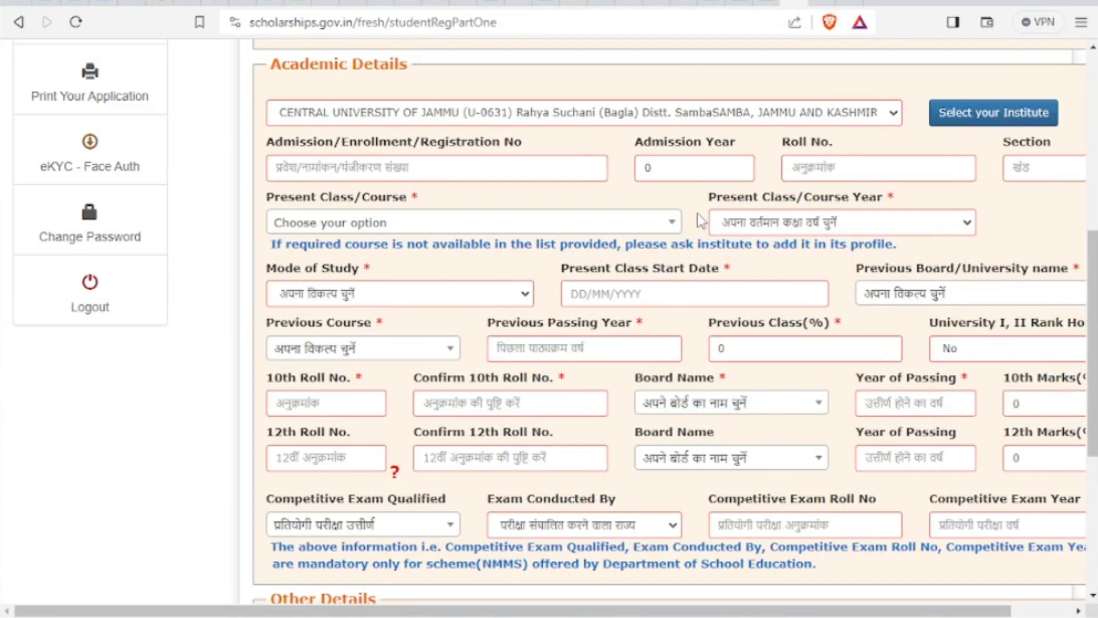
Enter admission number 123, admission year 2023 and roll number 123, leaving Section blank
{"action": "left_click", "coordinate": [567, 166]}
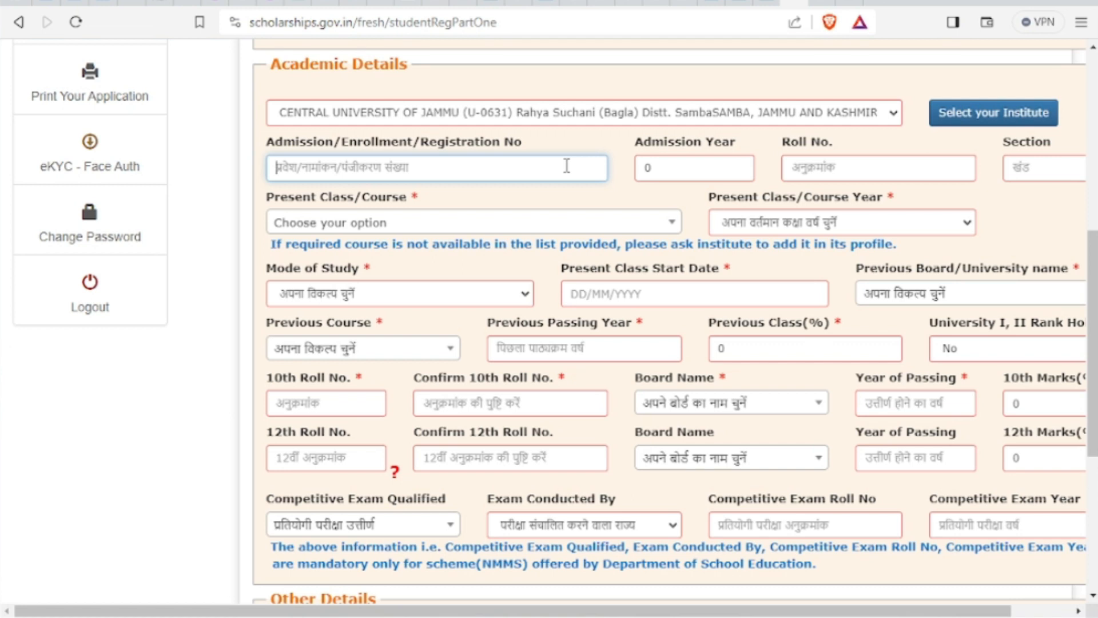
{"action": "type", "text": "123"}
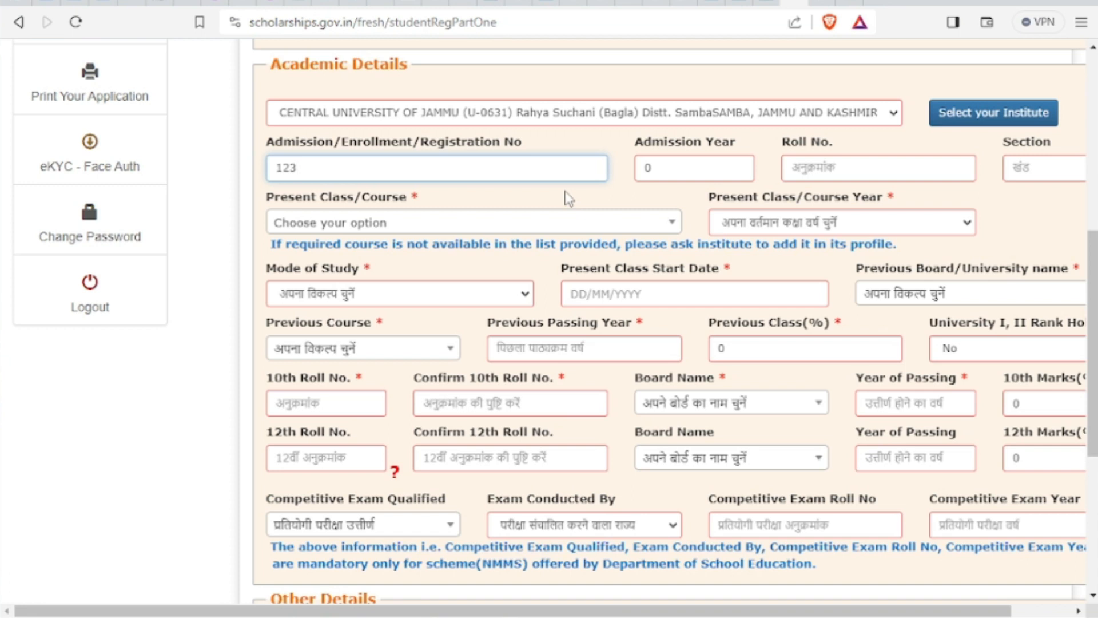
{"action": "left_click", "coordinate": [708, 170]}
{"action": "key", "text": "BackSpace"}
{"action": "type", "text": "2023"}
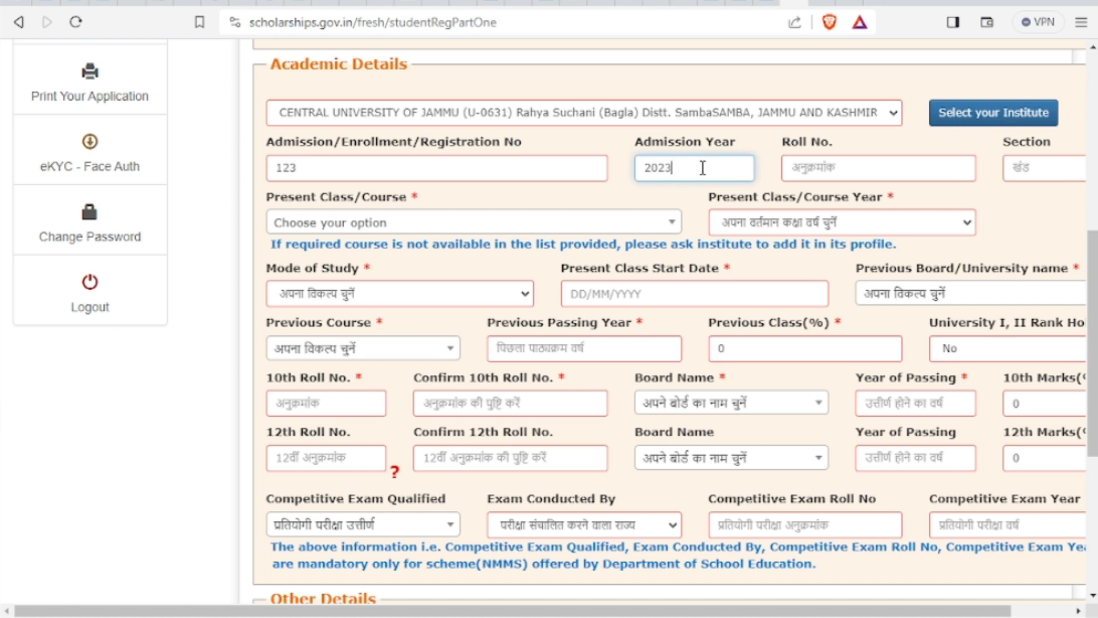
{"action": "left_click", "coordinate": [806, 173]}
{"action": "type", "text": "123"}
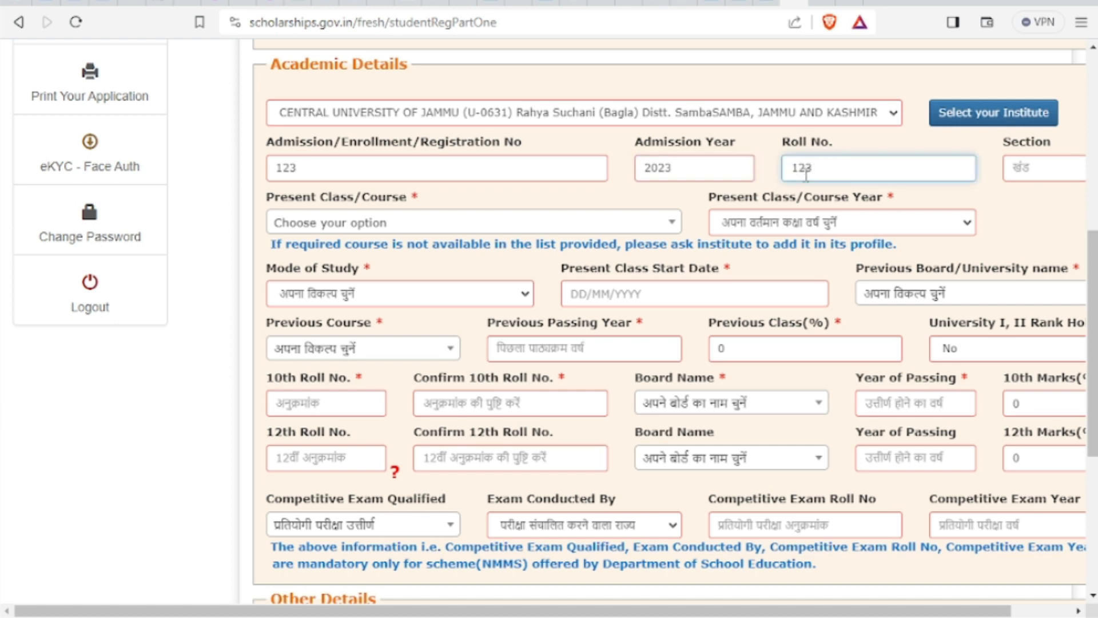
{"action": "left_click", "coordinate": [1012, 169]}
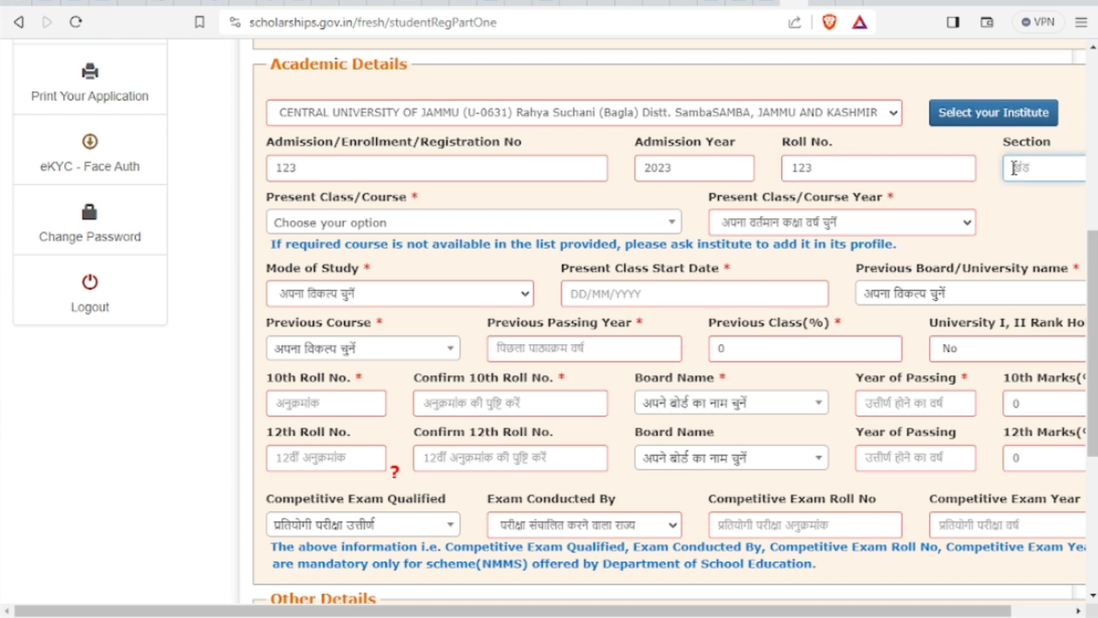
{"action": "left_click", "coordinate": [603, 228]}
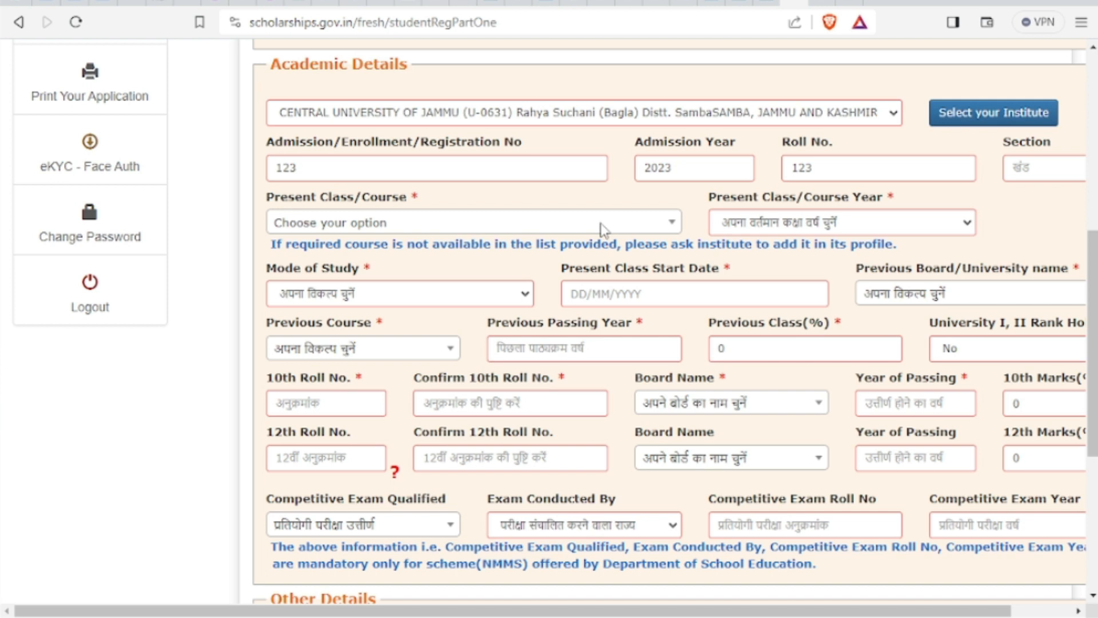
Choose MASTER OF ARTS(ECONOMICS) as the present course with course year 1
{"action": "left_click", "coordinate": [665, 231]}
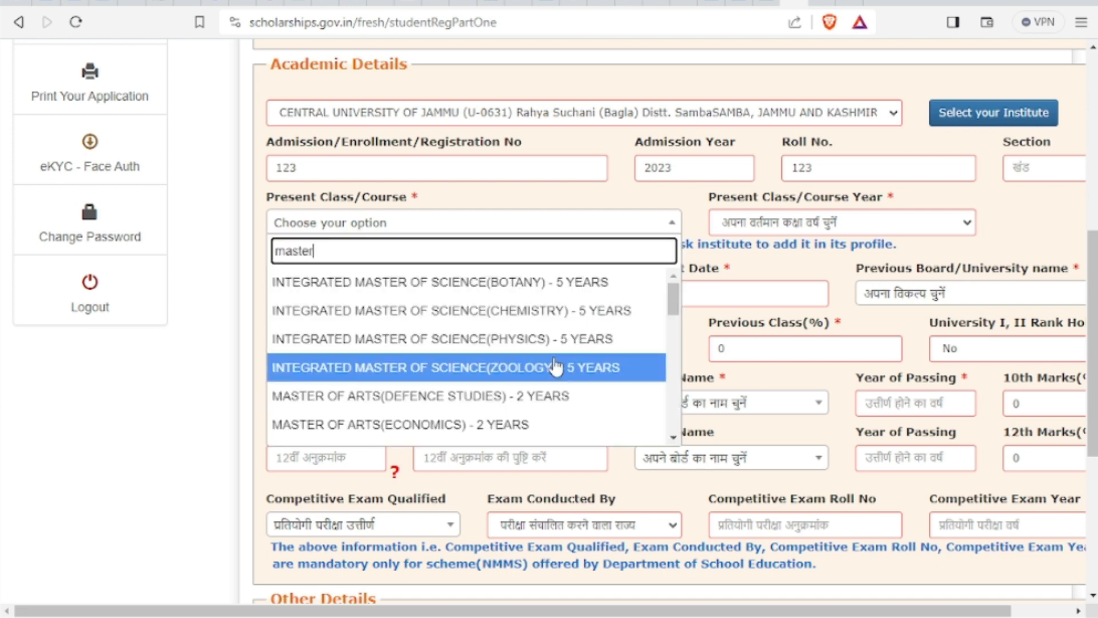
{"action": "scroll", "coordinate": [558, 369], "scroll_direction": "down", "scroll_amount": 2}
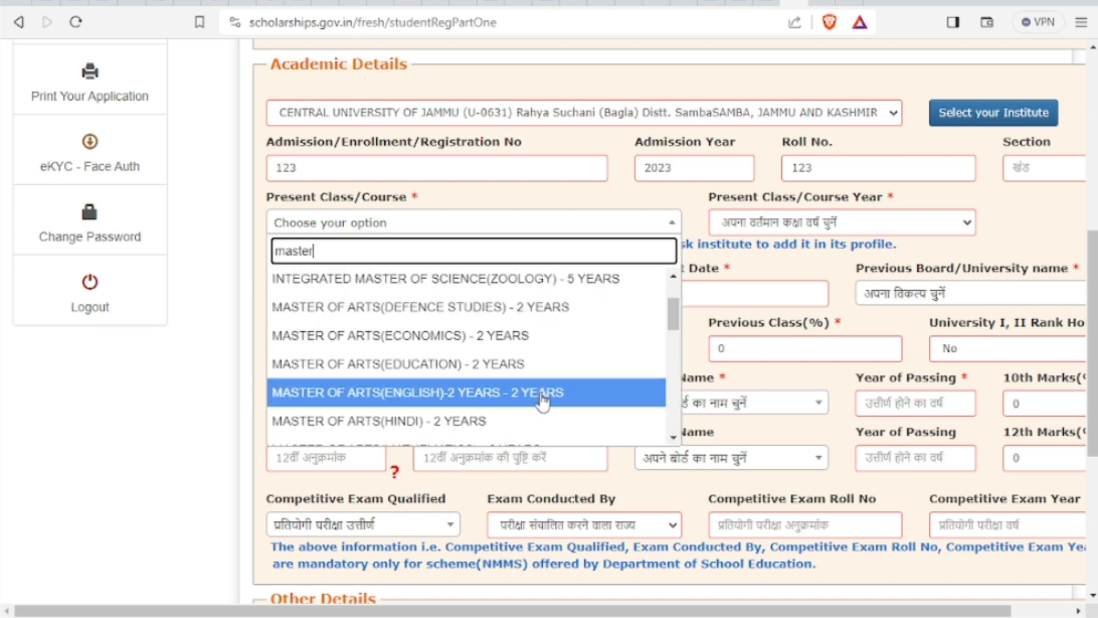
{"action": "left_click", "coordinate": [535, 333]}
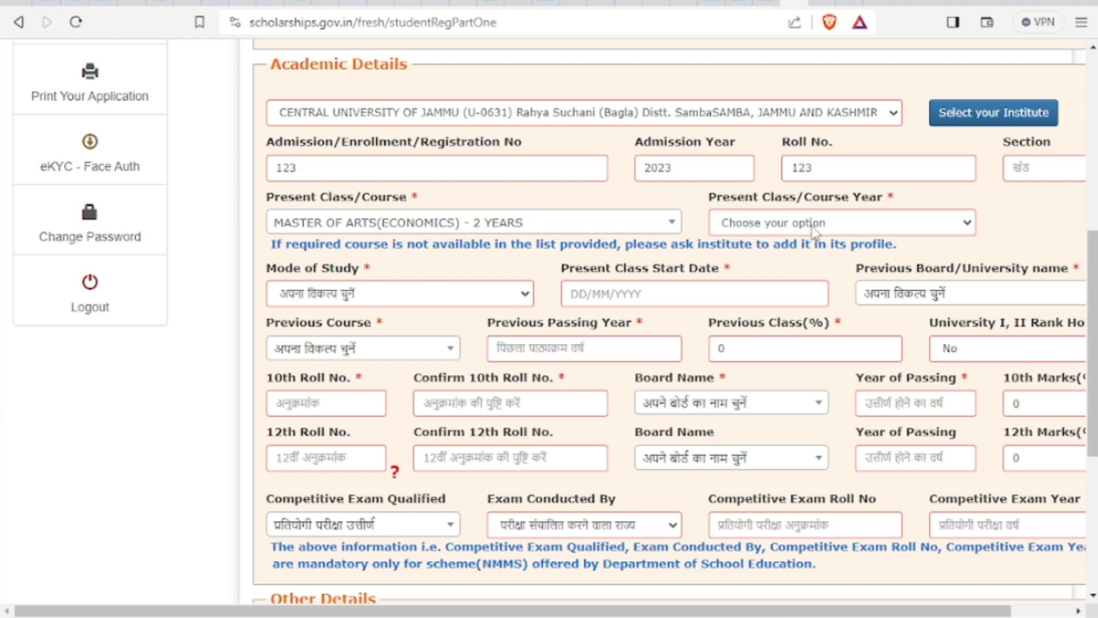
{"action": "left_click", "coordinate": [966, 229]}
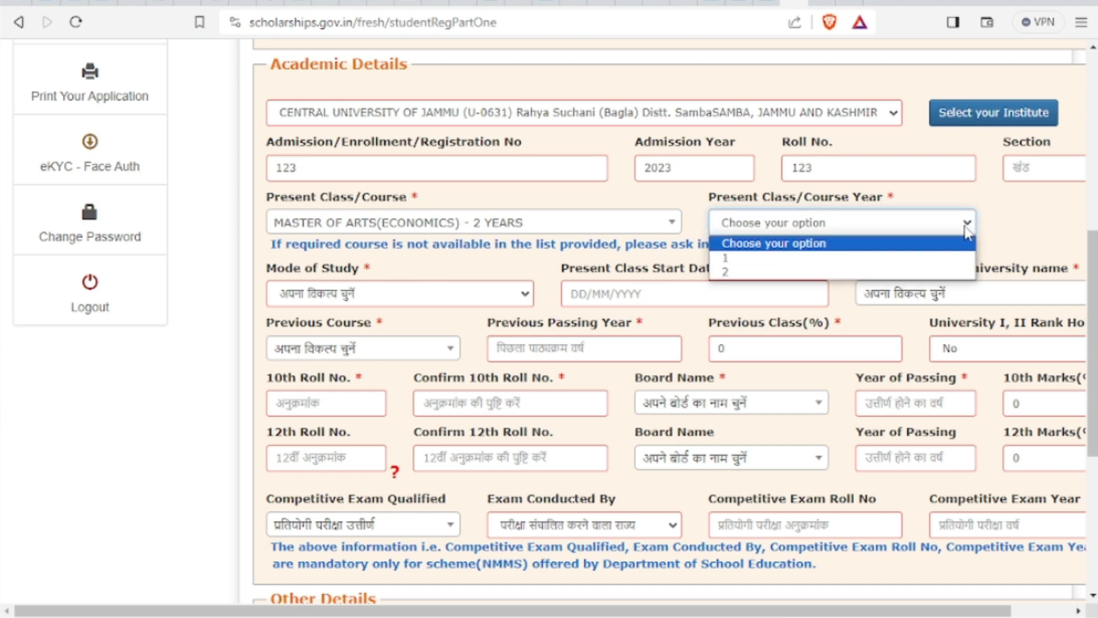
{"action": "left_click", "coordinate": [929, 258]}
Set mode of study to Regular/Full Time and class start date to 06/09/2023
{"action": "left_click", "coordinate": [480, 298]}
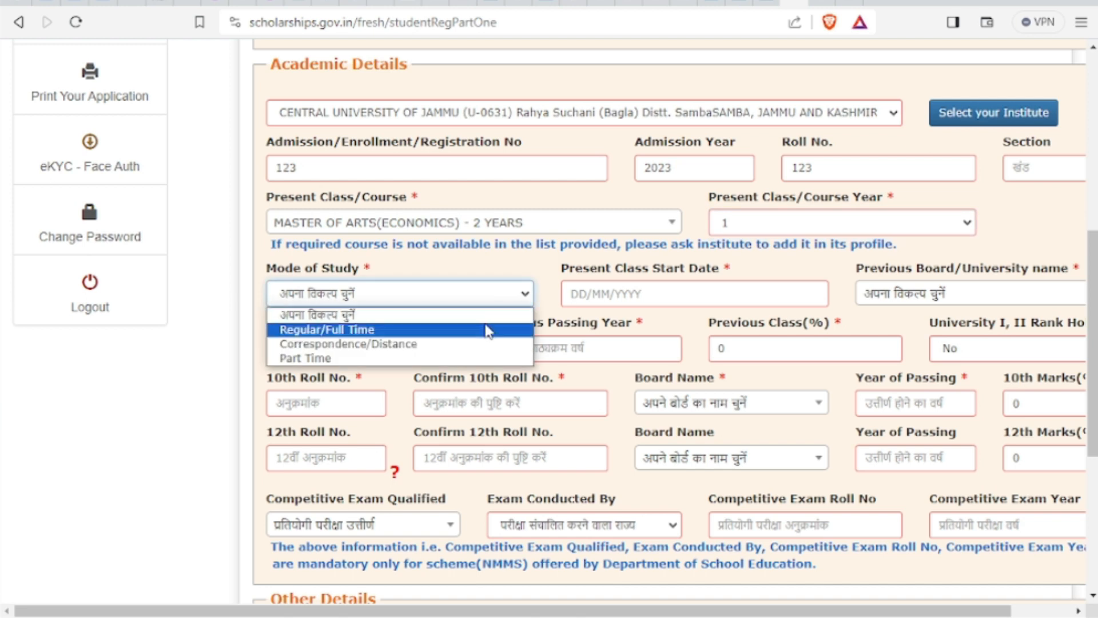
{"action": "left_click", "coordinate": [487, 329]}
{"action": "left_click", "coordinate": [612, 295]}
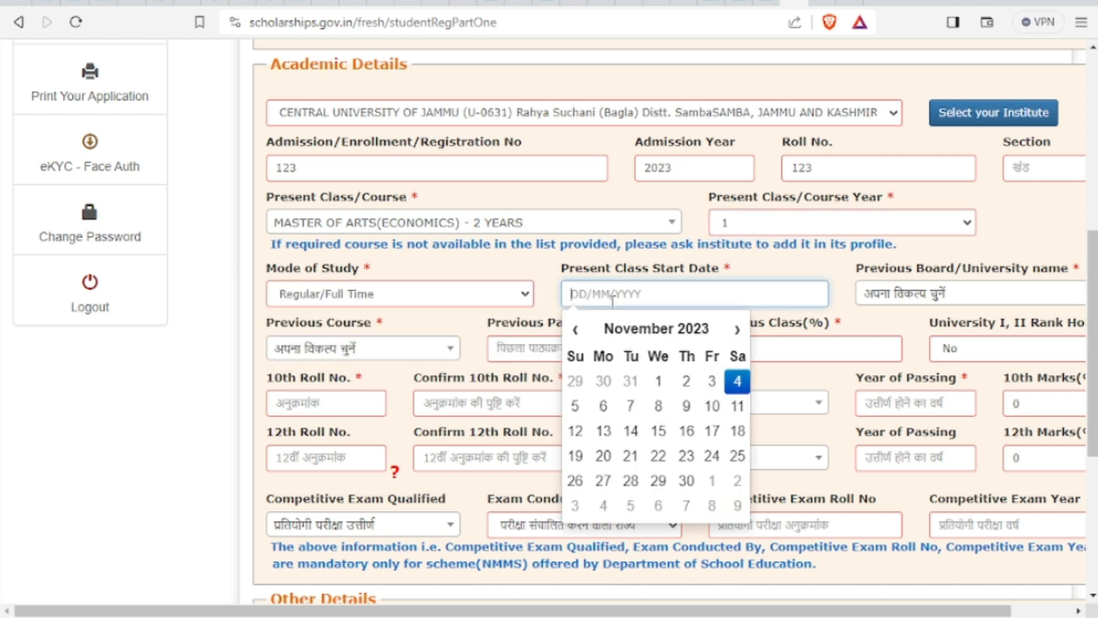
{"action": "left_click", "coordinate": [575, 329]}
{"action": "left_click", "coordinate": [575, 329]}
{"action": "left_click", "coordinate": [658, 406]}
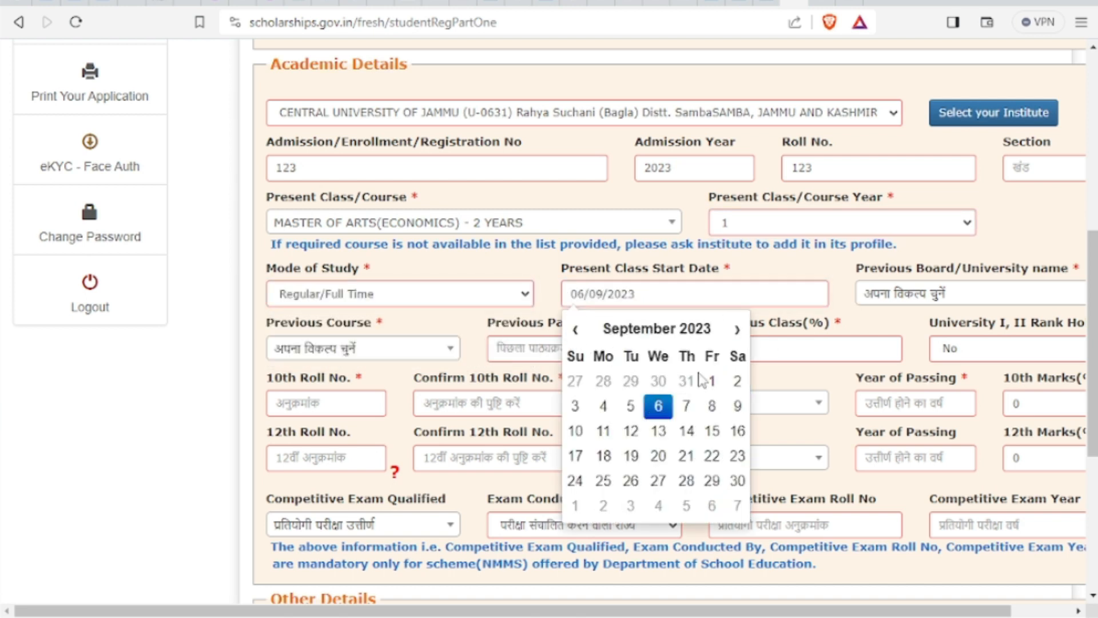
Open the previous university list and start searching it
{"action": "left_click", "coordinate": [919, 299]}
{"action": "left_click", "coordinate": [890, 315]}
{"action": "type", "text": "ja"}
{"action": "key", "text": "BackSpace"}
{"action": "key", "text": "BackSpace"}
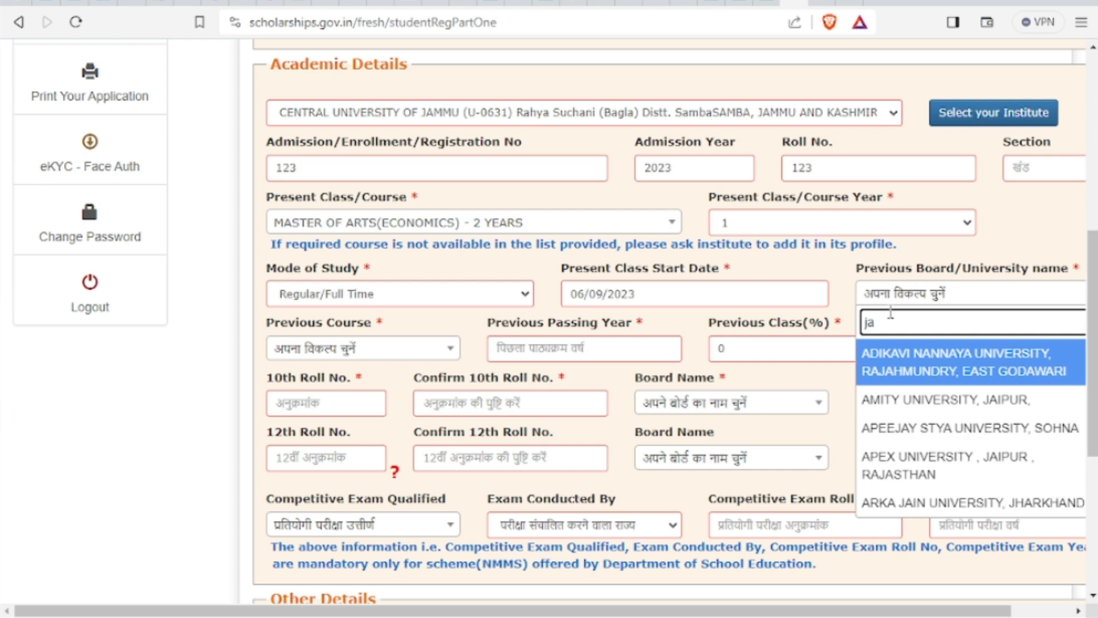
Pick Baba Ghulam Shah Badshah University, Jammu, with Degree/Graduate as the previous course
{"action": "type", "text": "baba"}
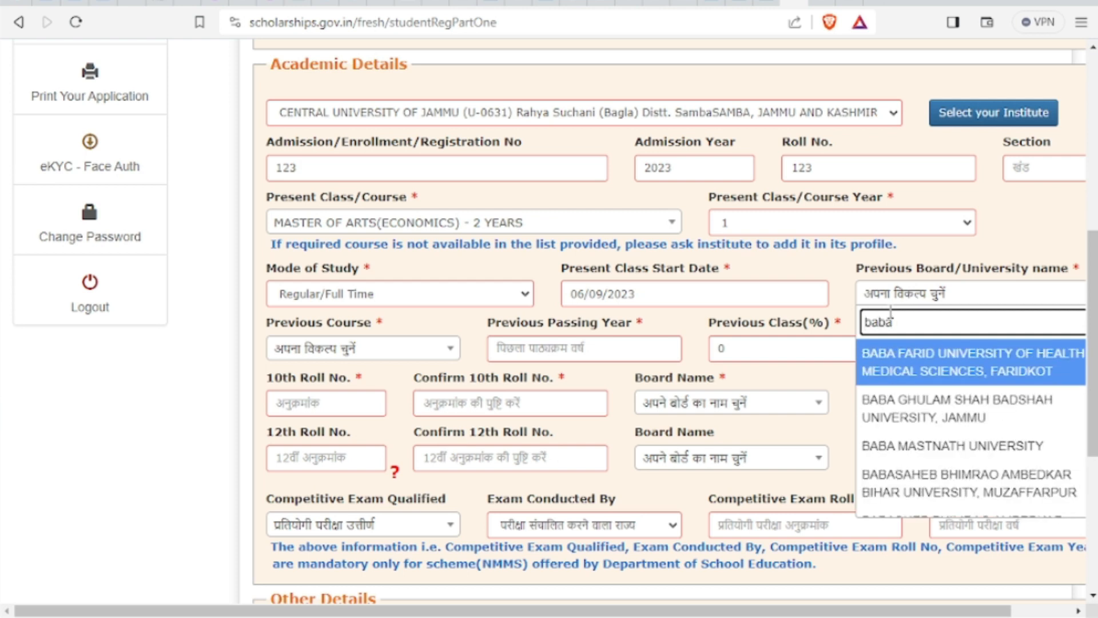
{"action": "left_click", "coordinate": [914, 407]}
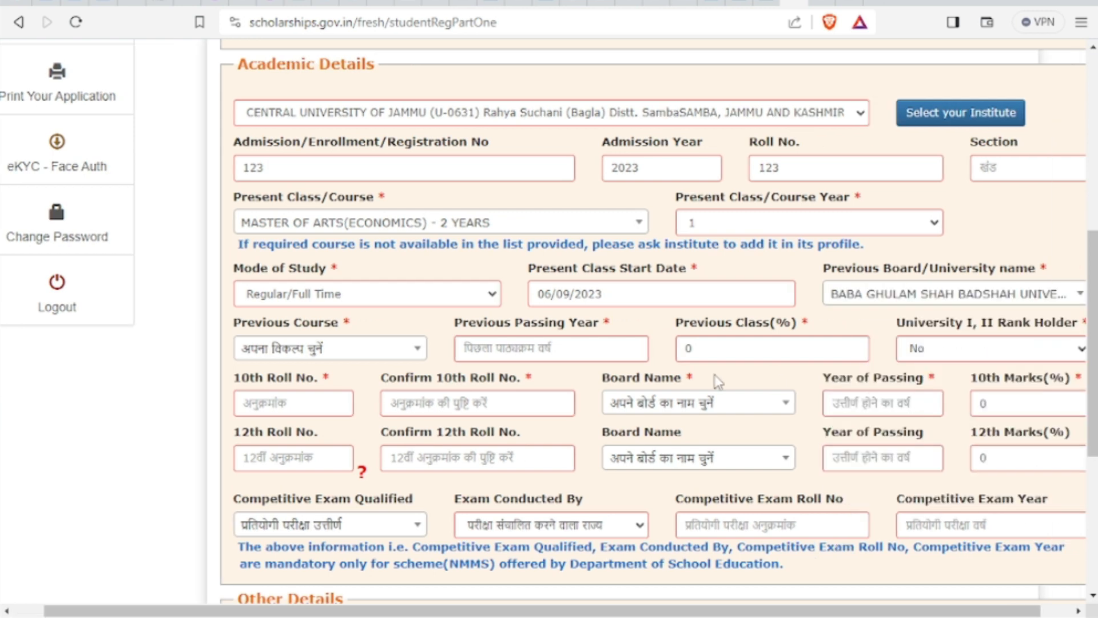
{"action": "left_click", "coordinate": [375, 349]}
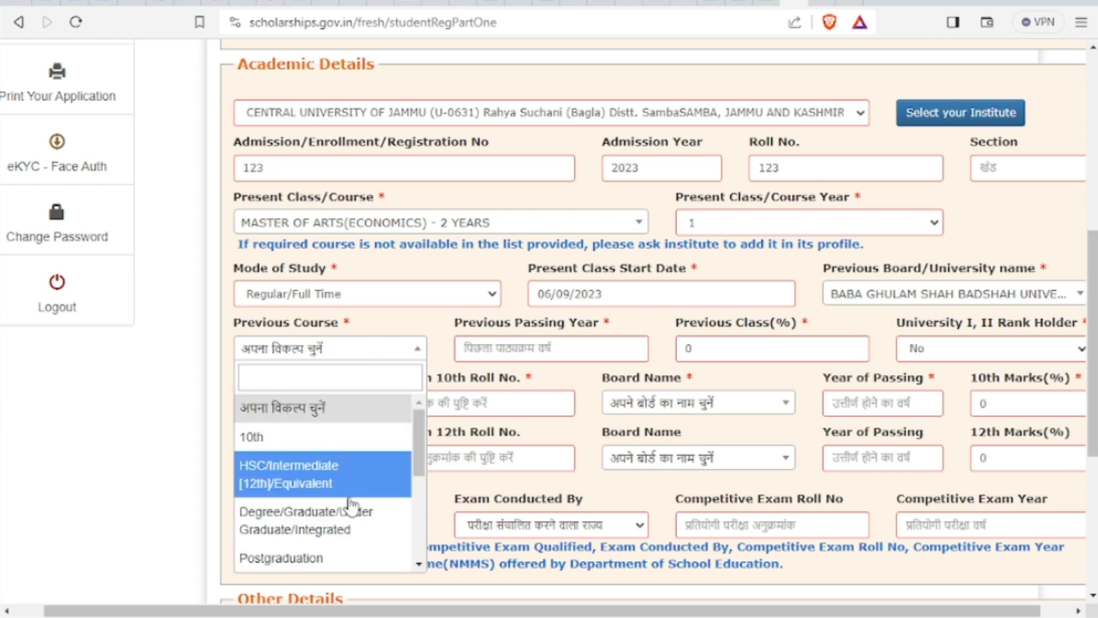
{"action": "left_click", "coordinate": [352, 523]}
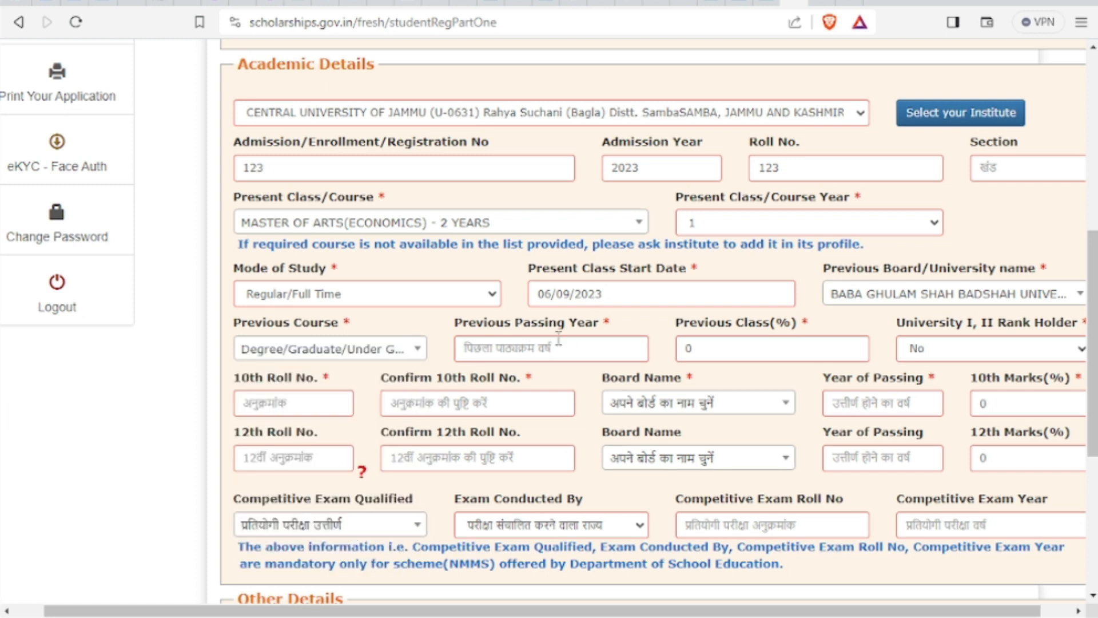
Enter previous passing year 2020, previous class 71%, and rank holder No
{"action": "left_click", "coordinate": [544, 348]}
{"action": "type", "text": "2022"}
{"action": "key", "text": "BackSpace"}
{"action": "type", "text": "0"}
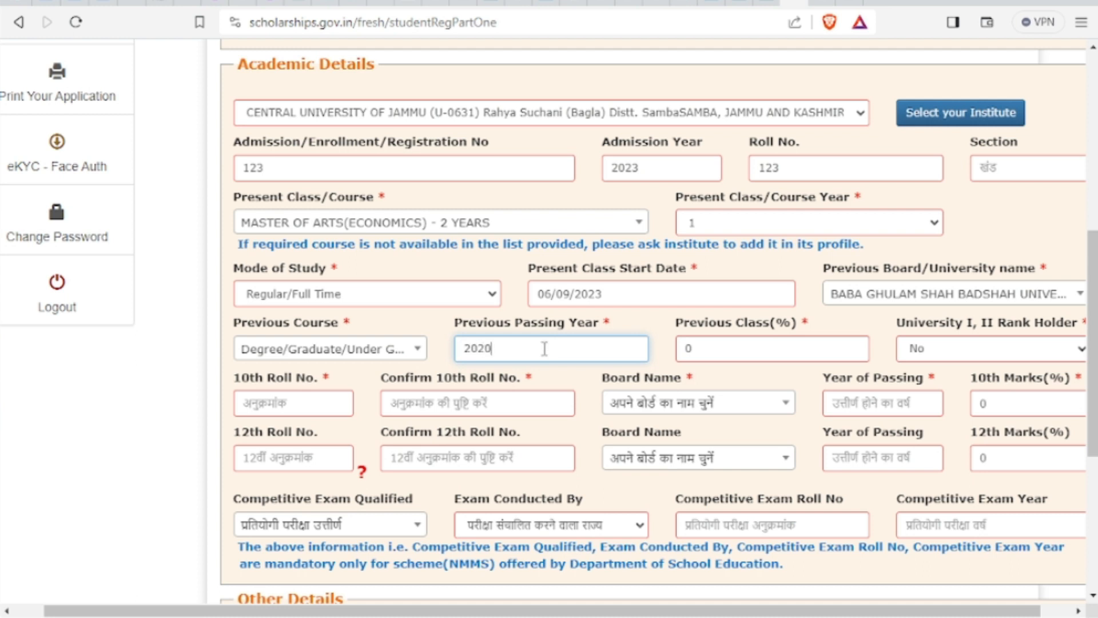
{"action": "left_click", "coordinate": [708, 344]}
{"action": "key", "text": "BackSpace"}
{"action": "type", "text": "71"}
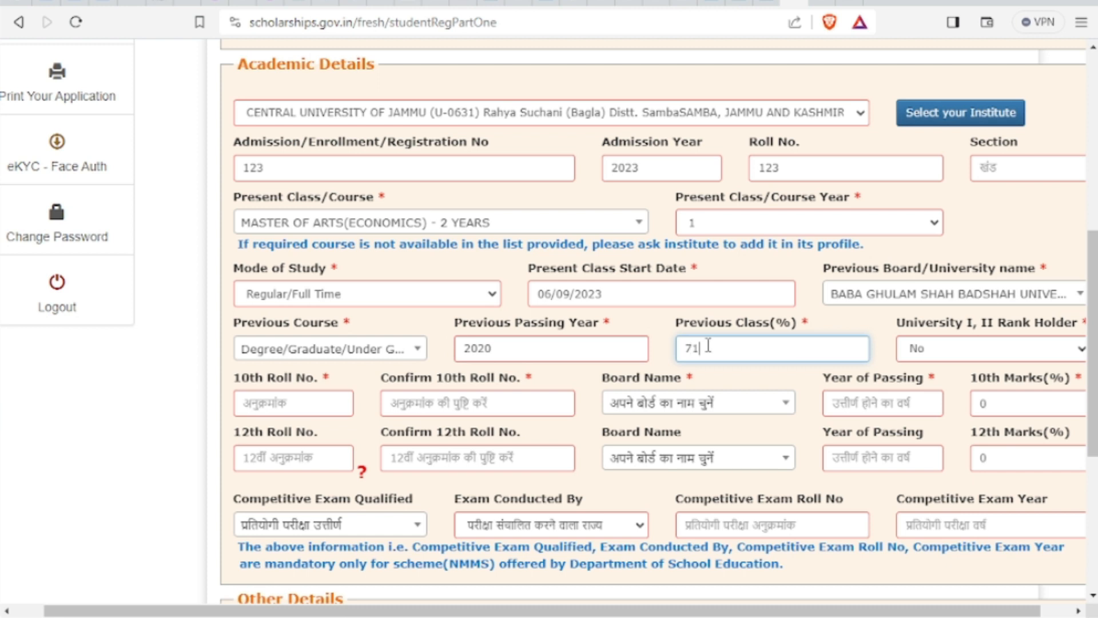
{"action": "left_click", "coordinate": [944, 354]}
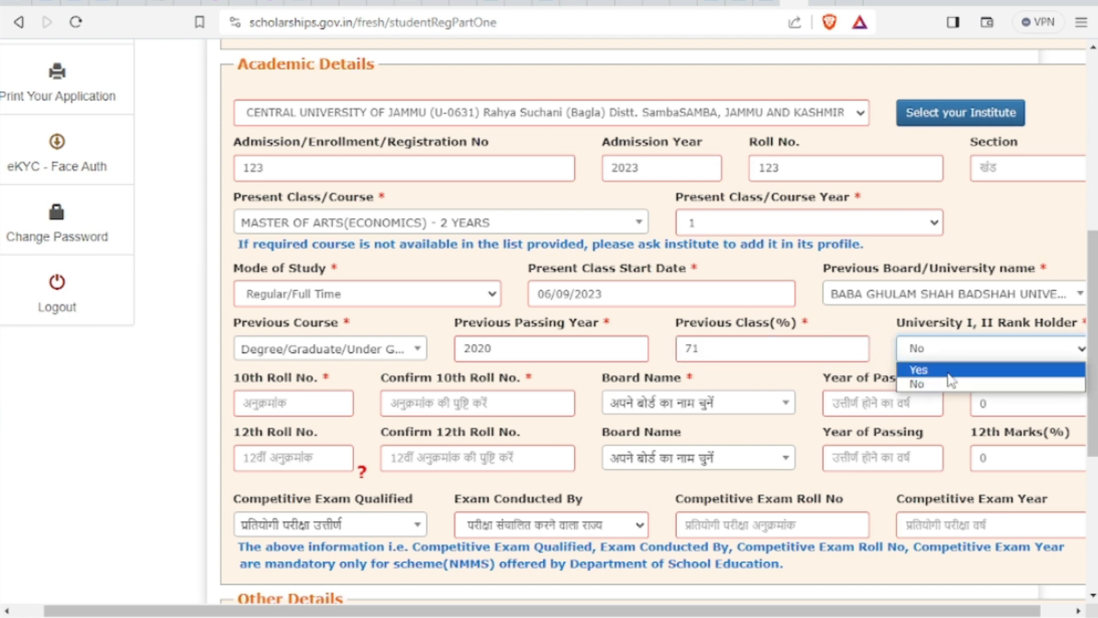
{"action": "left_click", "coordinate": [883, 366]}
{"action": "left_click", "coordinate": [280, 404]}
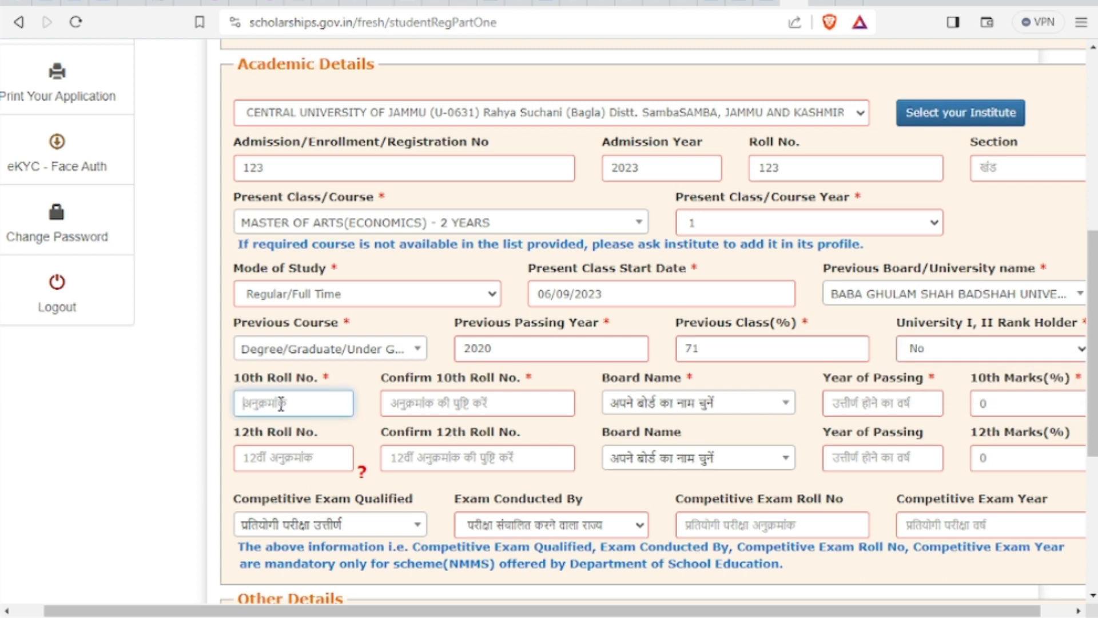
Fill the 10th and 12th roll number and confirmation fields with 12345
{"action": "type", "text": "1234"}
{"action": "key", "text": "BackSpace"}
{"action": "key", "text": "BackSpace"}
{"action": "key", "text": "BackSpace"}
{"action": "key", "text": "BackSpace"}
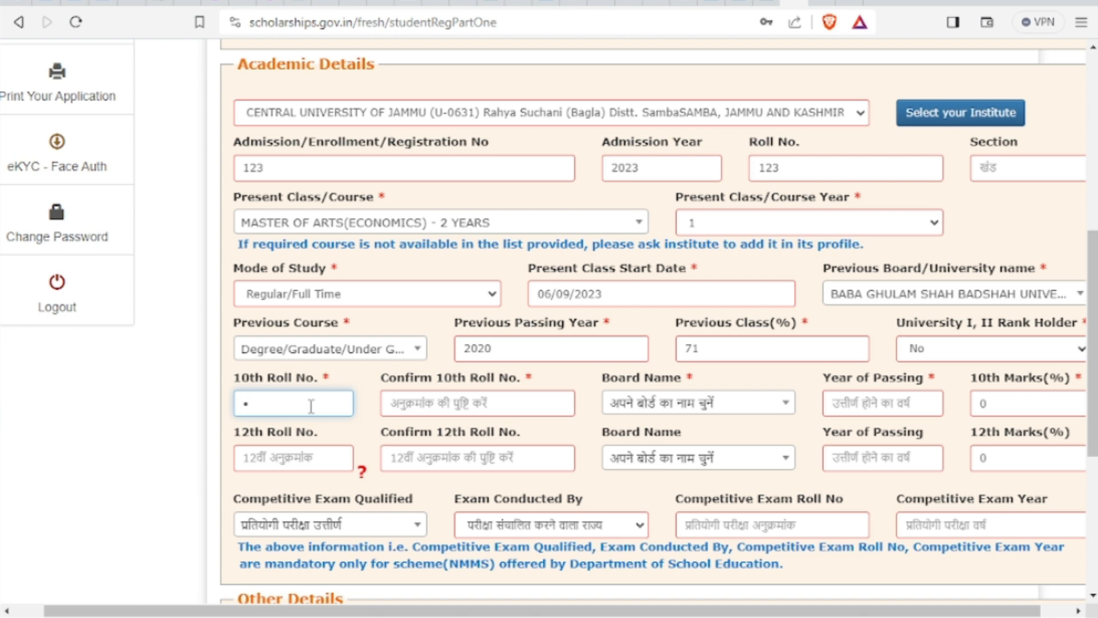
{"action": "type", "text": "123"}
{"action": "key", "text": "BackSpace"}
{"action": "key", "text": "BackSpace"}
{"action": "key", "text": "BackSpace"}
{"action": "left_click", "coordinate": [487, 402]}
{"action": "type", "text": "12345"}
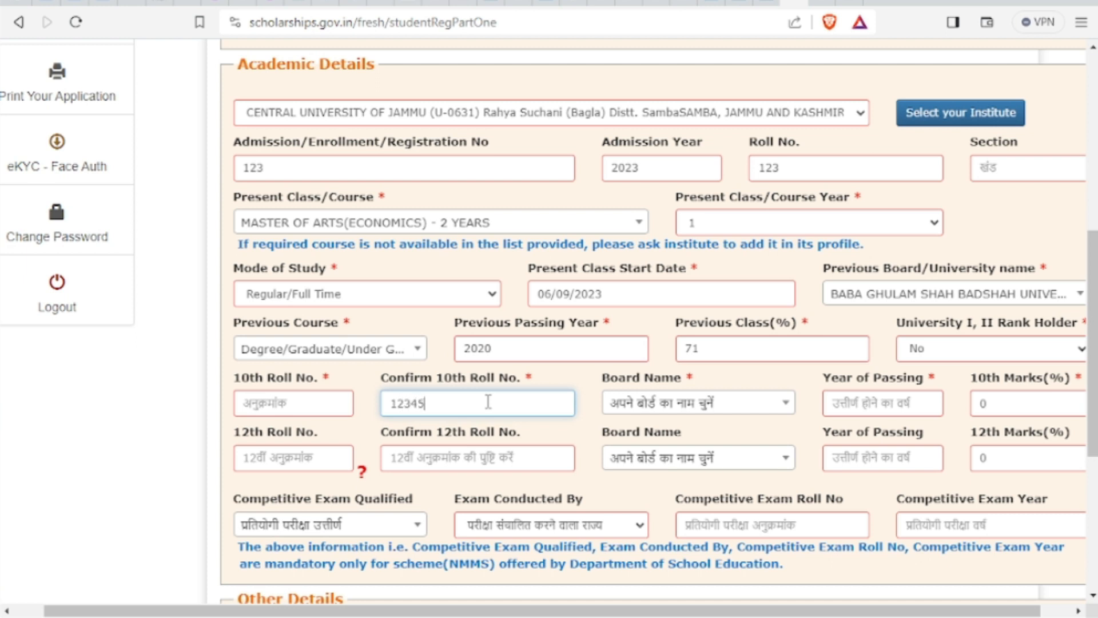
{"action": "left_click_drag", "start_coordinate": [426, 401], "coordinate": [386, 394]}
{"action": "key", "text": "ctrl+c"}
{"action": "left_click", "coordinate": [273, 409]}
{"action": "key", "text": "ctrl+v"}
{"action": "left_click", "coordinate": [279, 463]}
{"action": "key", "text": "ctrl+v"}
{"action": "left_click", "coordinate": [419, 462]}
{"action": "key", "text": "ctrl+v"}
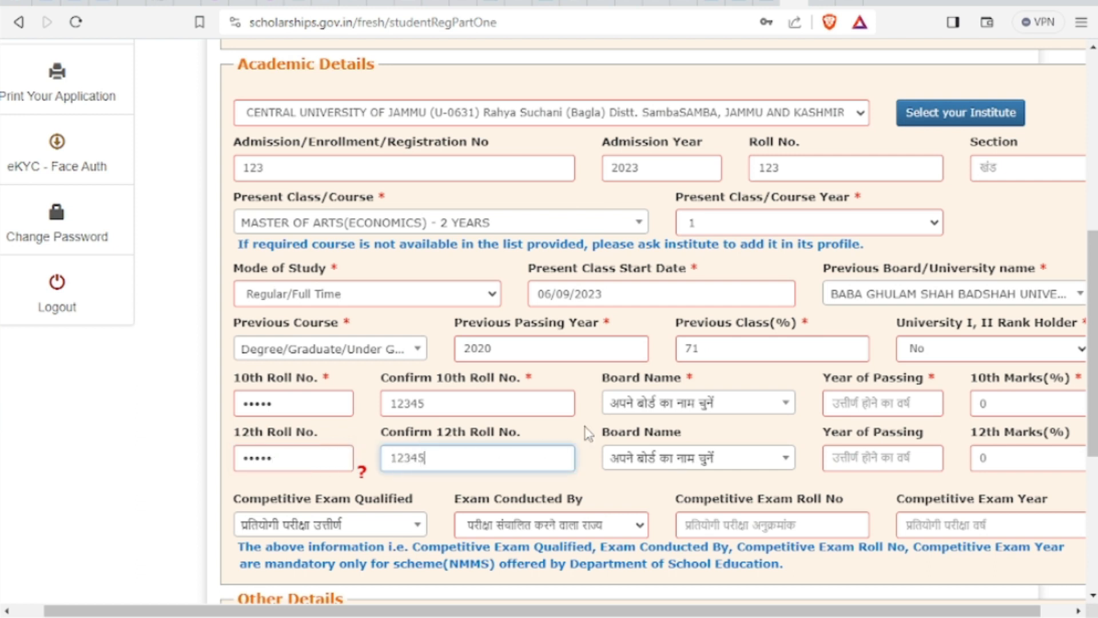
Choose the Jammu and Kashmir board for 10th and enter passing years 2016 and 2018
{"action": "left_click", "coordinate": [637, 403]}
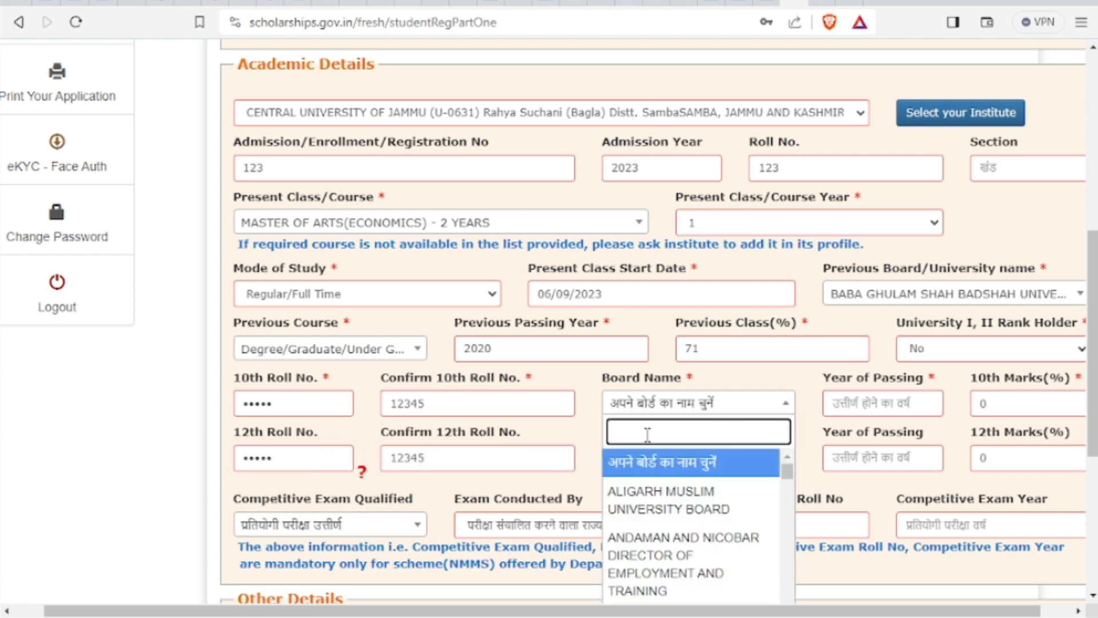
{"action": "type", "text": "jam"}
{"action": "left_click", "coordinate": [671, 522]}
{"action": "left_click", "coordinate": [860, 404]}
{"action": "type", "text": "2016"}
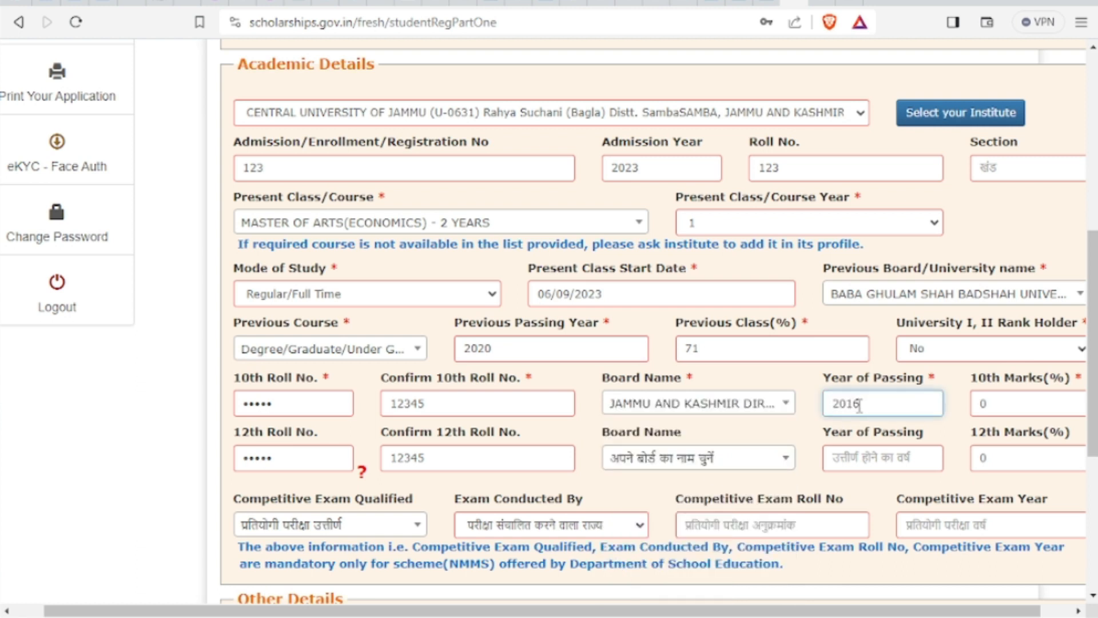
{"action": "left_click", "coordinate": [886, 457]}
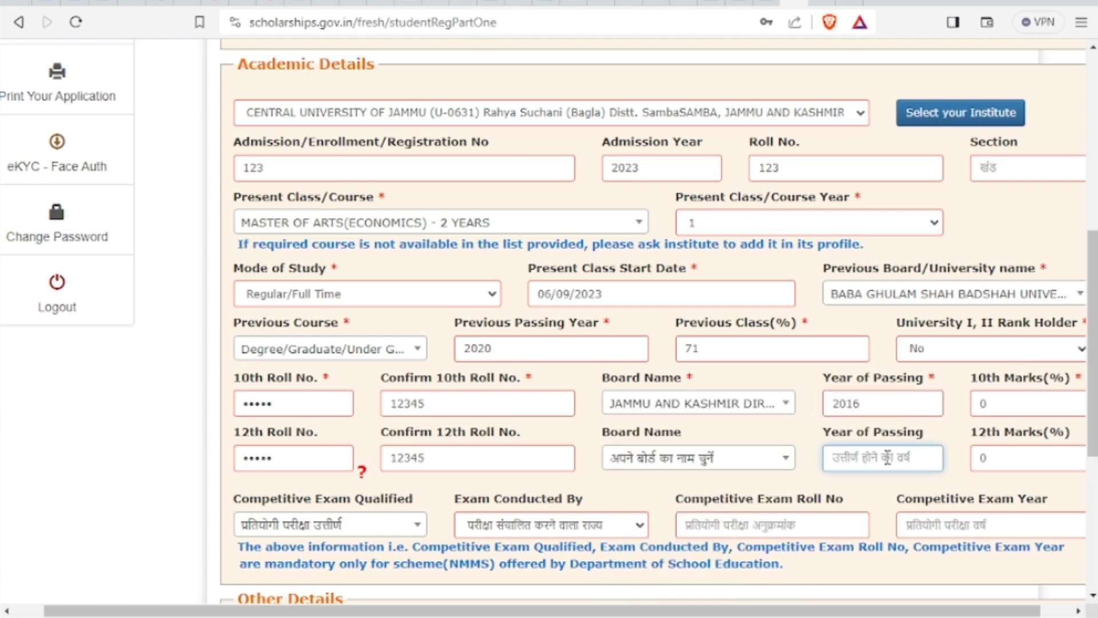
{"action": "type", "text": "2016"}
{"action": "key", "text": "BackSpace"}
{"action": "type", "text": "8"}
Enter marks 81 for 10th and 73 for 12th, and pick the Jammu and Kashmir board for 12th
{"action": "left_click", "coordinate": [1008, 397]}
{"action": "key", "text": "BackSpace"}
{"action": "type", "text": "81"}
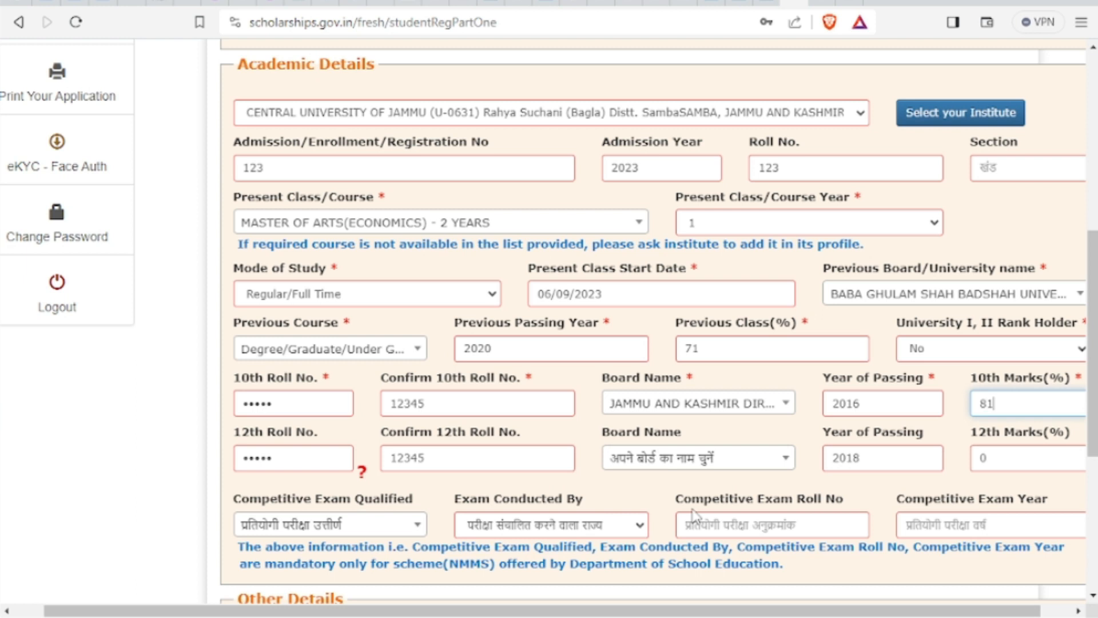
{"action": "left_click", "coordinate": [995, 466]}
{"action": "key", "text": "BackSpace"}
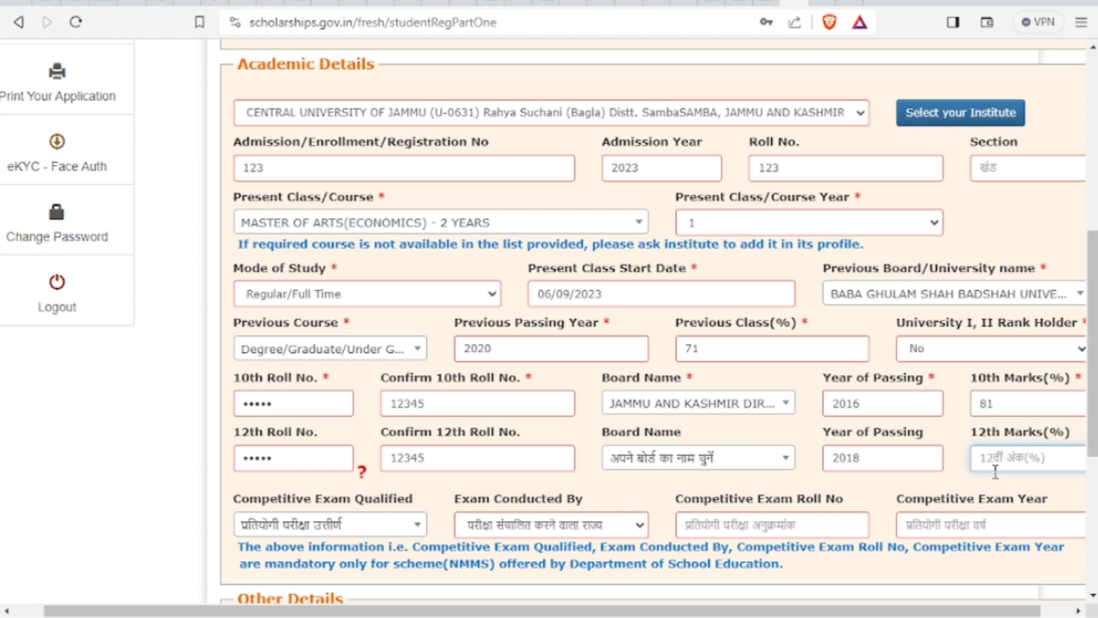
{"action": "type", "text": "73"}
{"action": "left_click", "coordinate": [692, 460]}
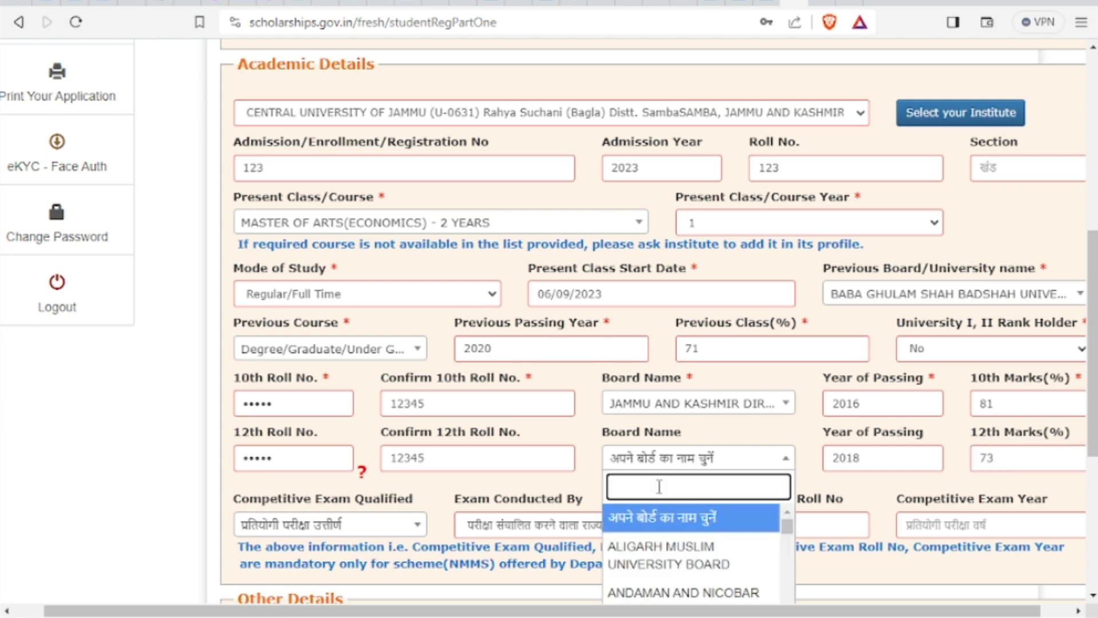
{"action": "type", "text": "jam"}
{"action": "key", "text": "Down"}
{"action": "key", "text": "Return"}
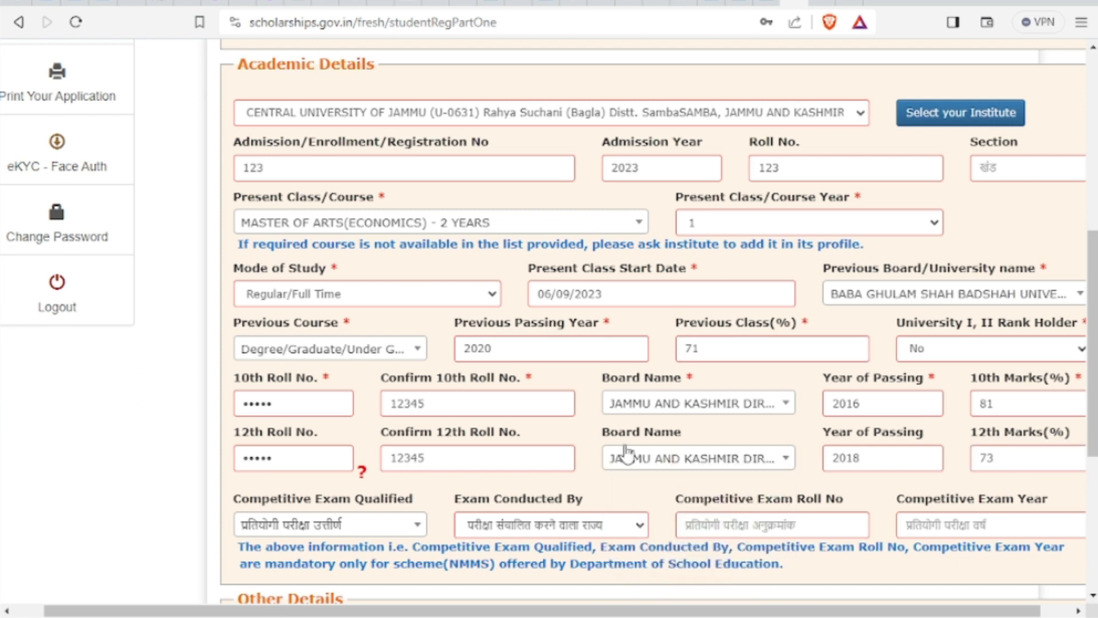
Mark the student as disabled with identification type UDID-EID and enter the UDID number
{"action": "scroll", "coordinate": [601, 400], "scroll_direction": "down", "scroll_amount": 5}
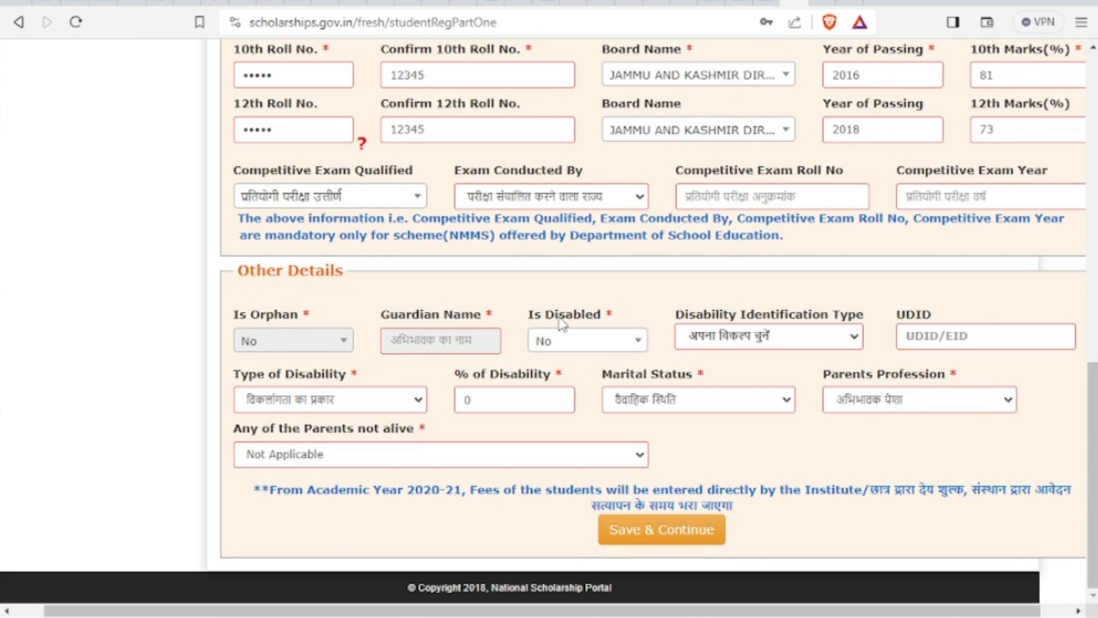
{"action": "left_click", "coordinate": [590, 346]}
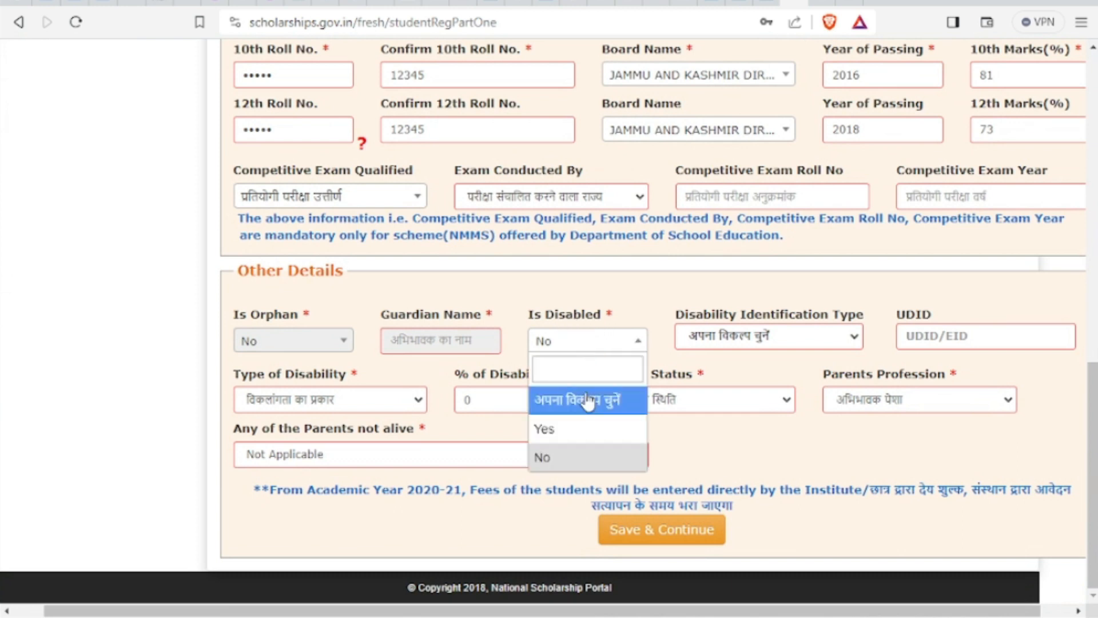
{"action": "left_click", "coordinate": [584, 428]}
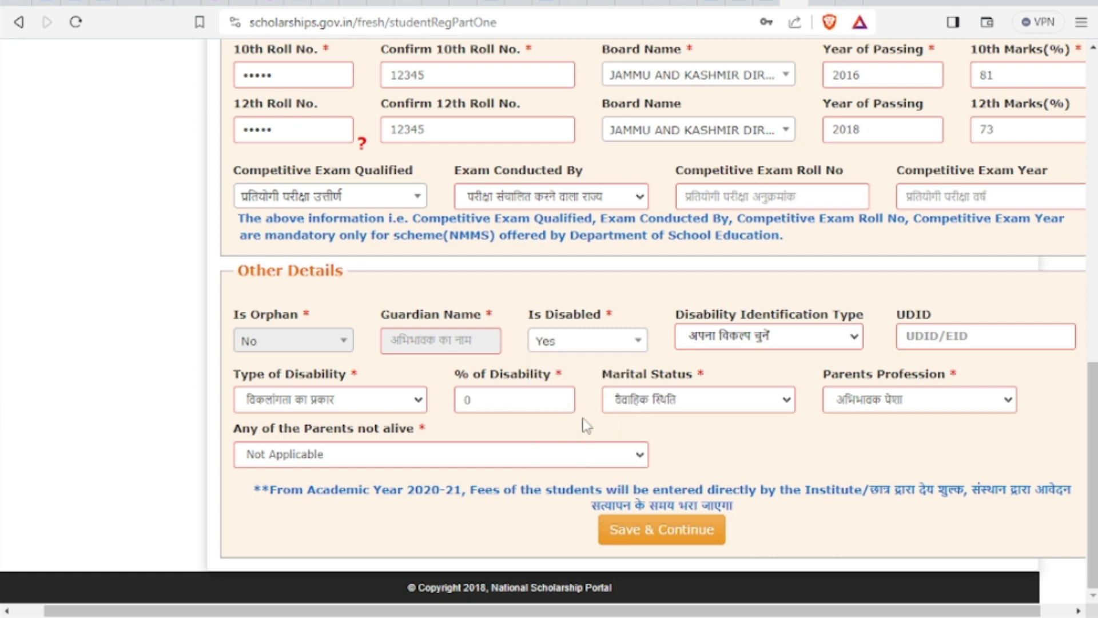
{"action": "left_click", "coordinate": [771, 339]}
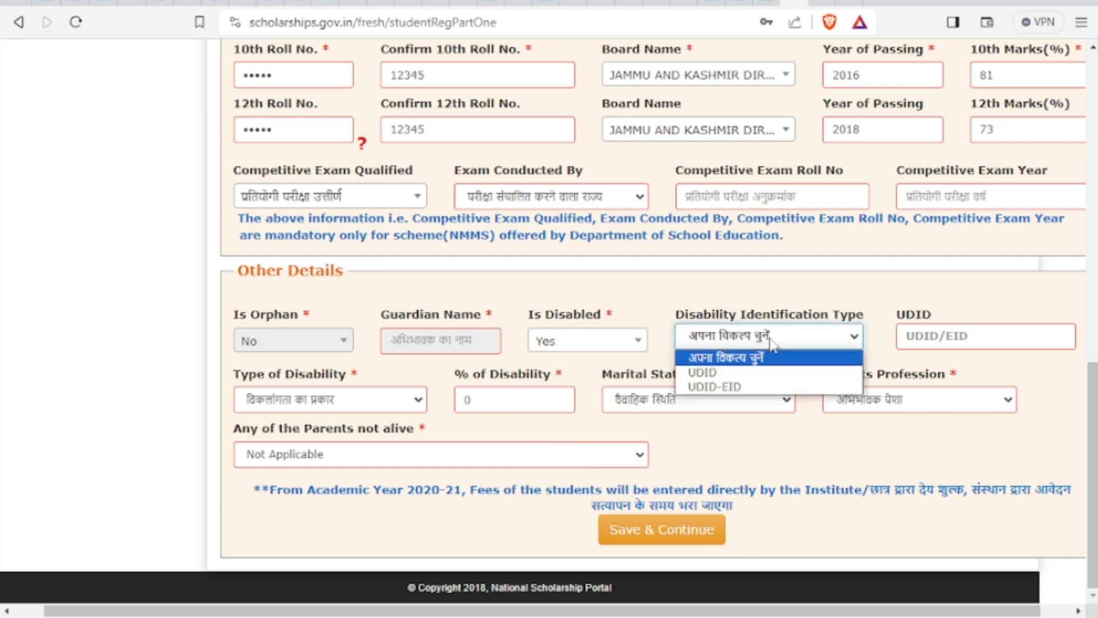
{"action": "left_click", "coordinate": [761, 388]}
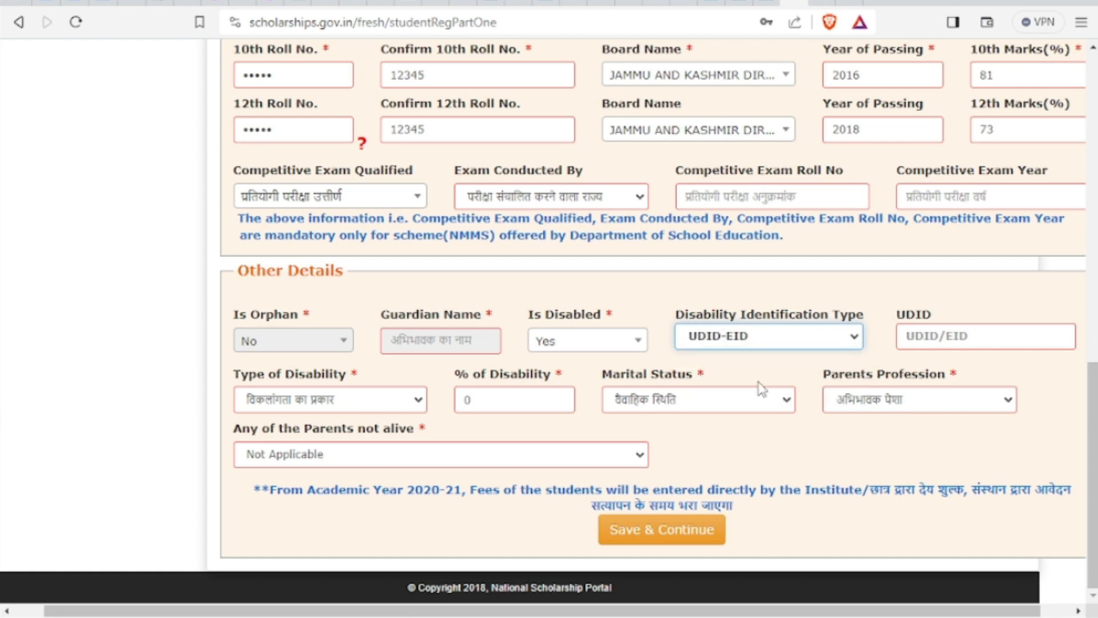
{"action": "left_click", "coordinate": [899, 339]}
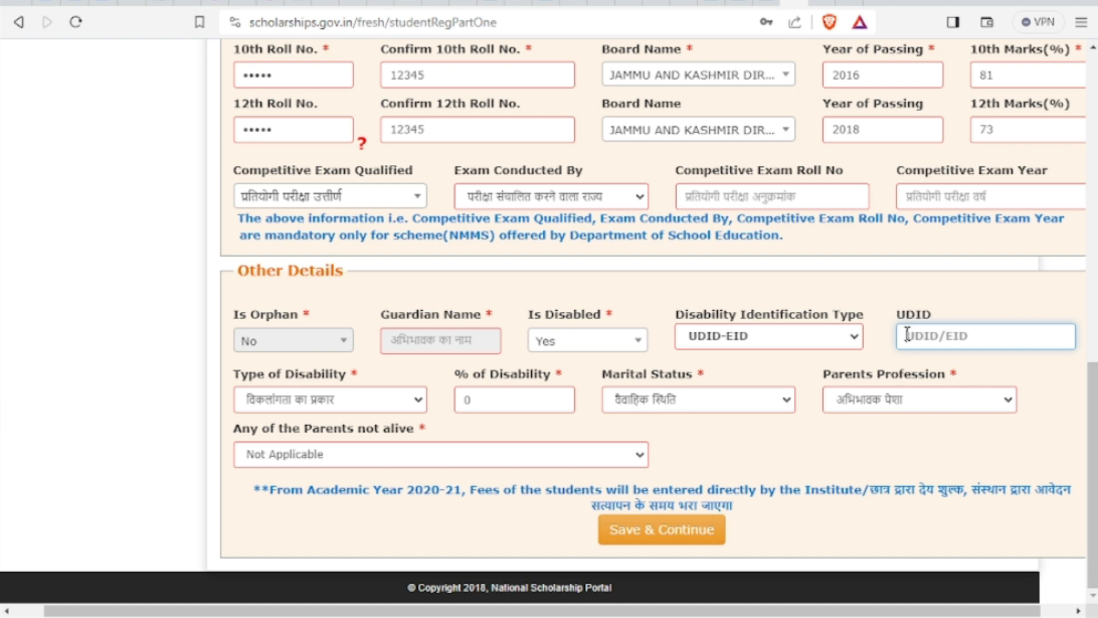
{"action": "type", "text": "123456789"}
Set the disability type to Multiple Sclerosis at 41%
{"action": "left_click", "coordinate": [371, 407]}
{"action": "scroll", "coordinate": [362, 392], "scroll_direction": "down", "scroll_amount": 1}
{"action": "left_click", "coordinate": [366, 370]}
{"action": "left_click", "coordinate": [511, 393]}
{"action": "key", "text": "BackSpace"}
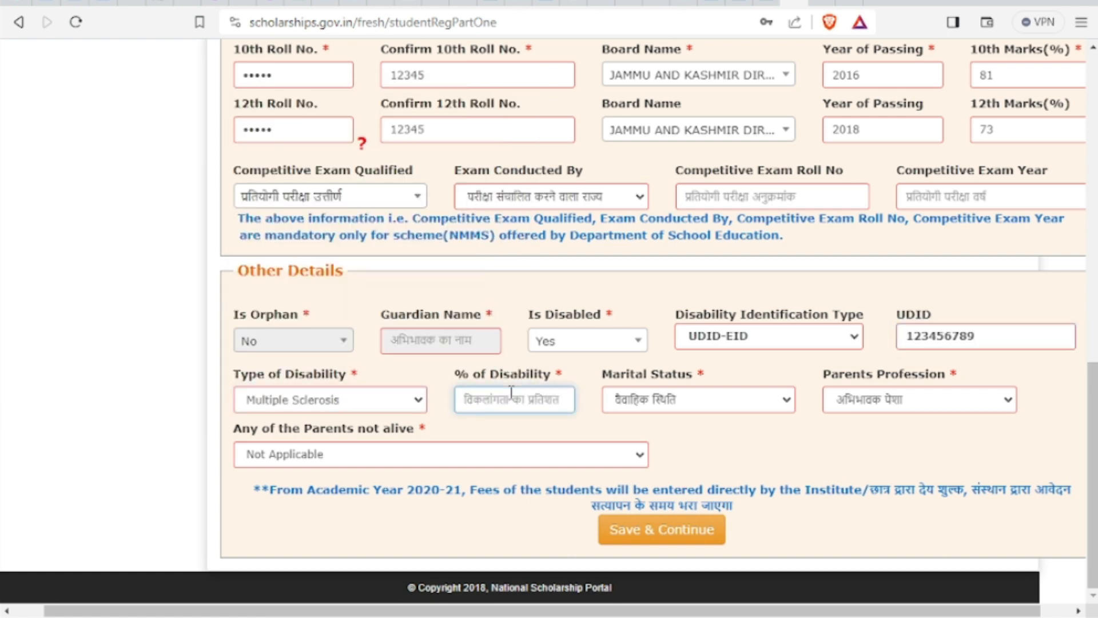
{"action": "type", "text": "41"}
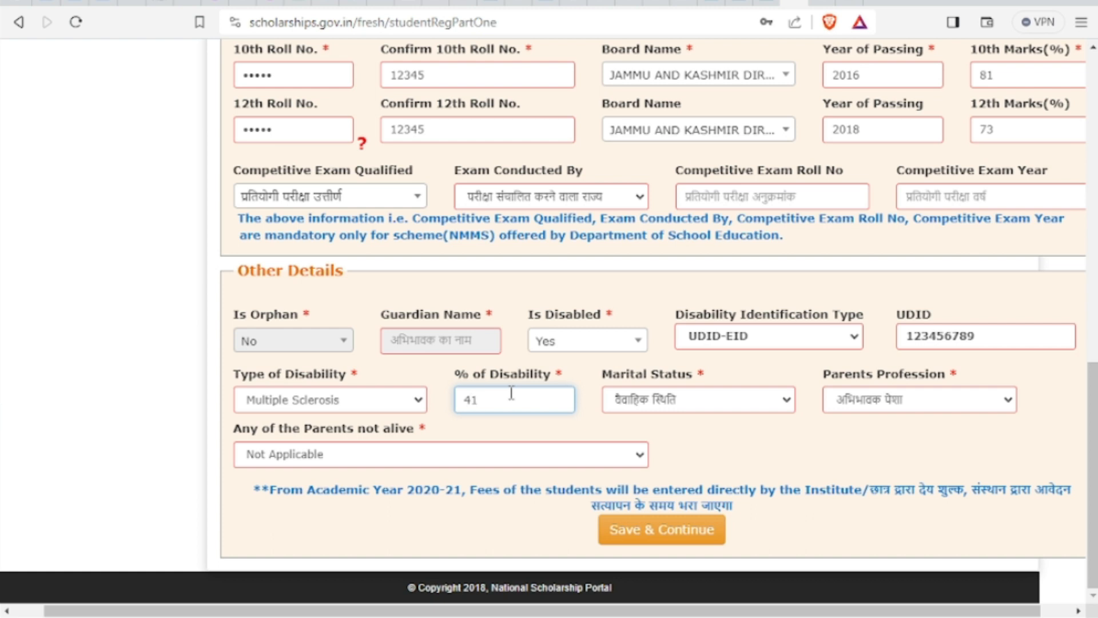
Set marital status Un Married, parents' profession Mica Mines Worker, and save the form
{"action": "left_click", "coordinate": [634, 400]}
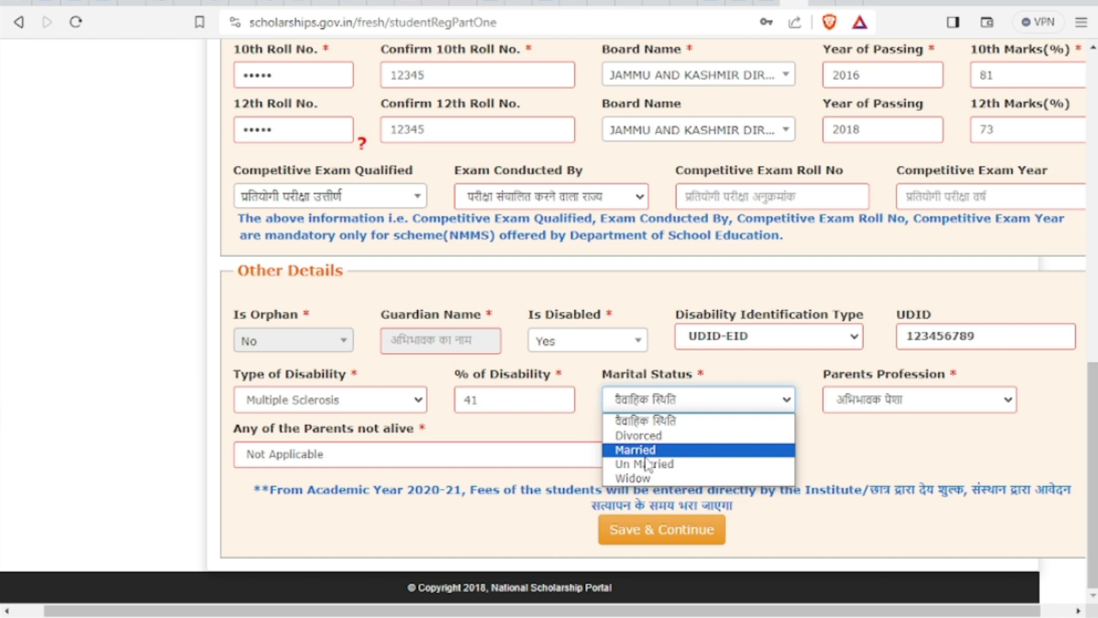
{"action": "left_click", "coordinate": [646, 463]}
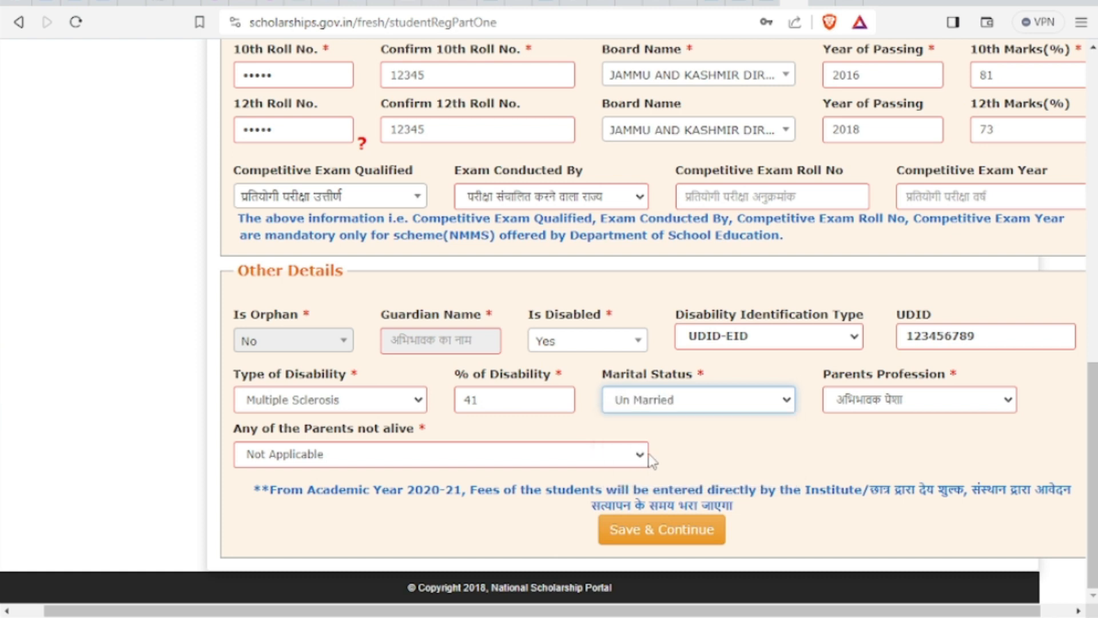
{"action": "left_click", "coordinate": [901, 400]}
{"action": "left_click", "coordinate": [865, 264]}
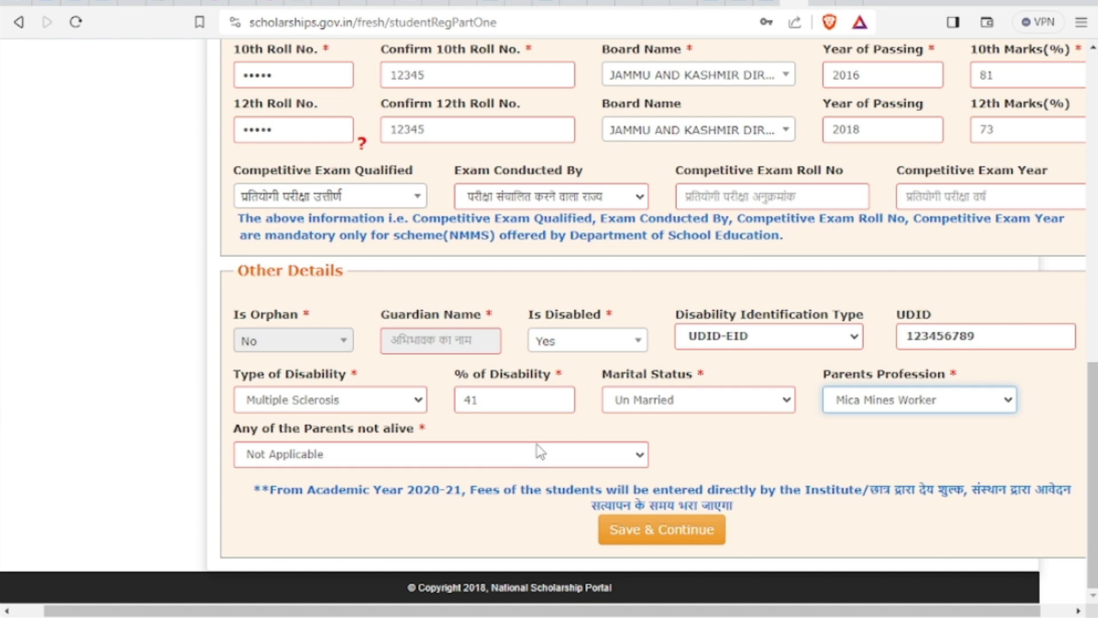
{"action": "left_click", "coordinate": [645, 525]}
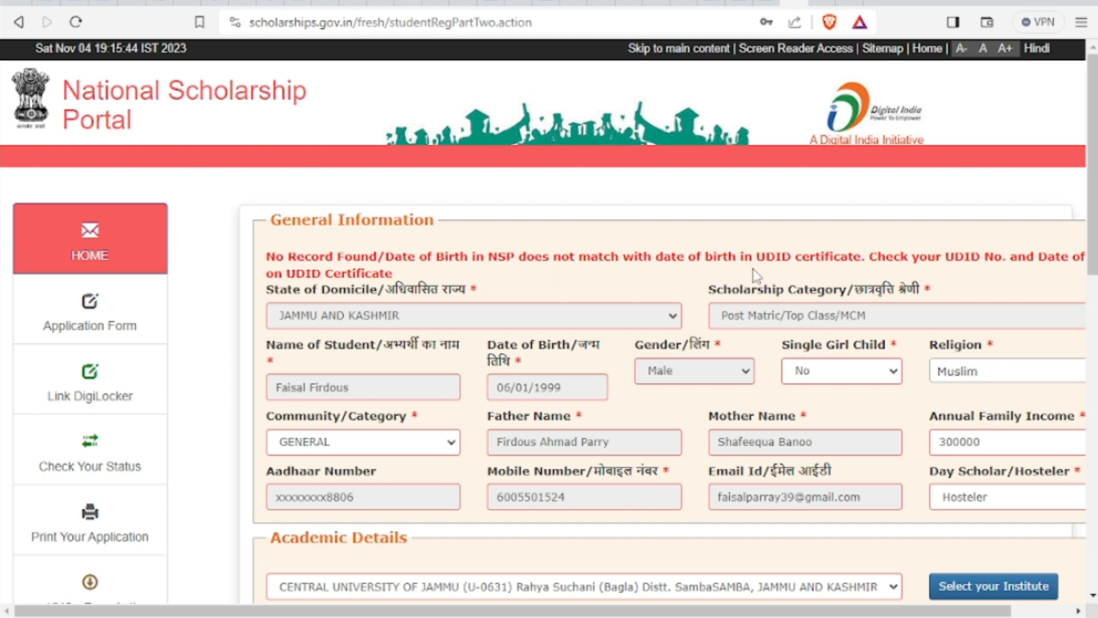
Change Is Disabled to No, keep Mica Mines Worker as parents' profession, and save again
{"action": "double_click", "coordinate": [770, 258]}
{"action": "left_click_drag", "start_coordinate": [1093, 260], "coordinate": [1094, 577]}
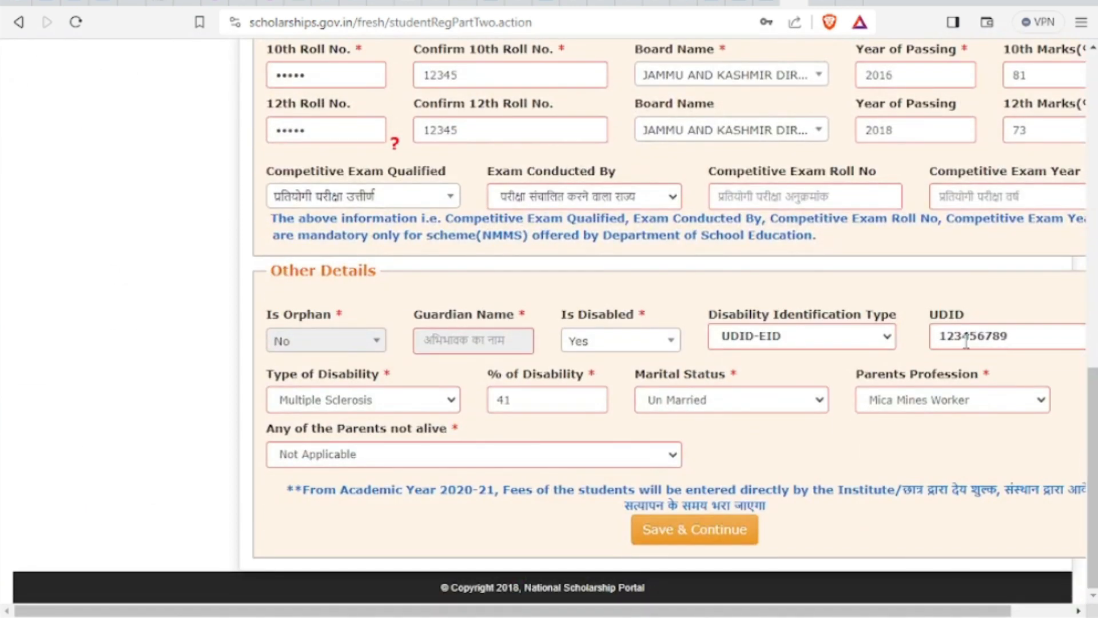
{"action": "left_click", "coordinate": [663, 341]}
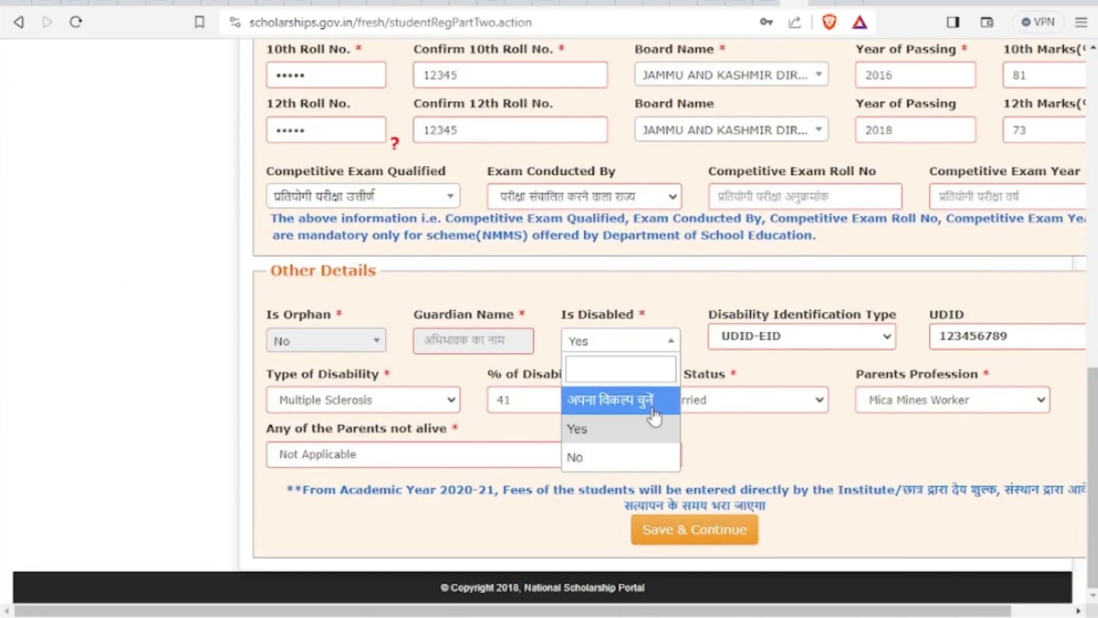
{"action": "left_click", "coordinate": [639, 457]}
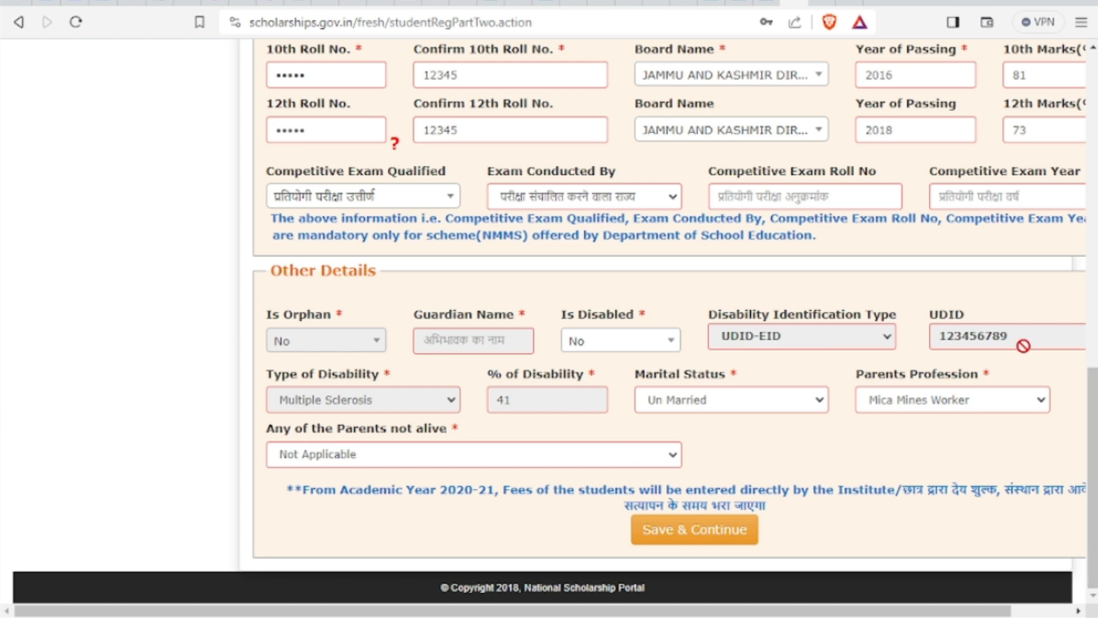
{"action": "left_click", "coordinate": [938, 407]}
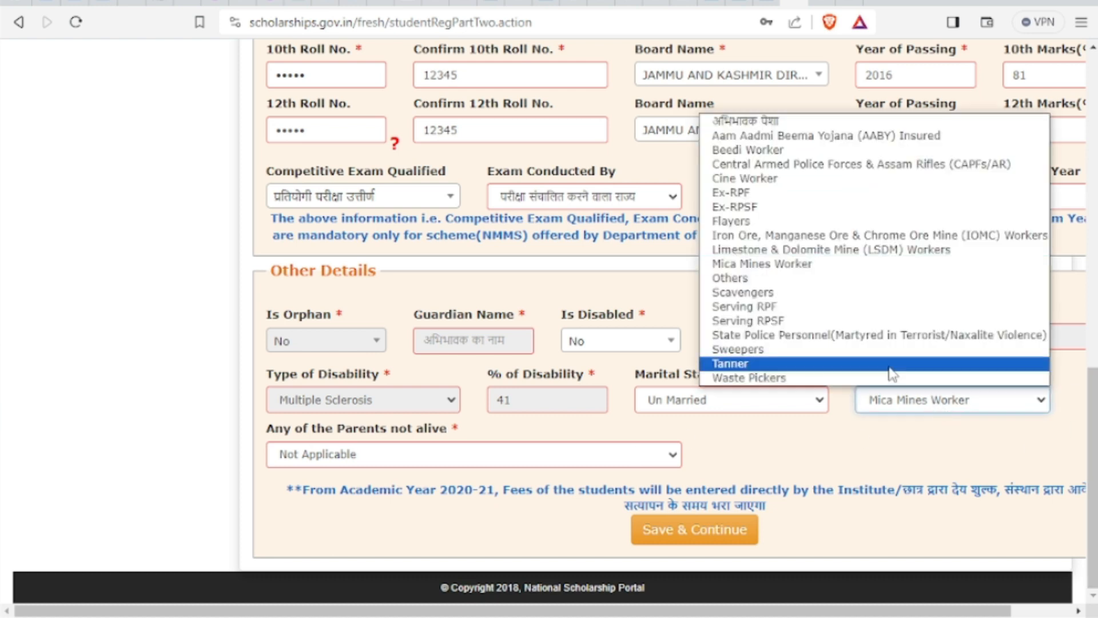
{"action": "left_click", "coordinate": [738, 440]}
{"action": "left_click", "coordinate": [702, 538]}
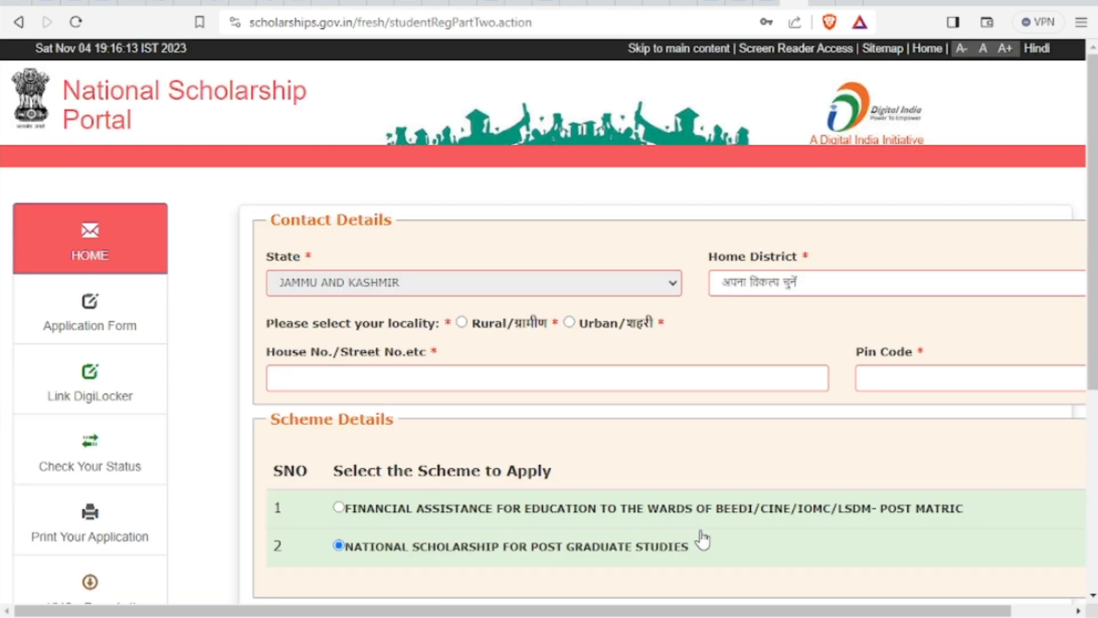
Select the National Scholarship for Post Graduate Studies scheme instead of the beedi/cine/mine workers one
{"action": "scroll", "coordinate": [702, 538], "scroll_direction": "down", "scroll_amount": 5}
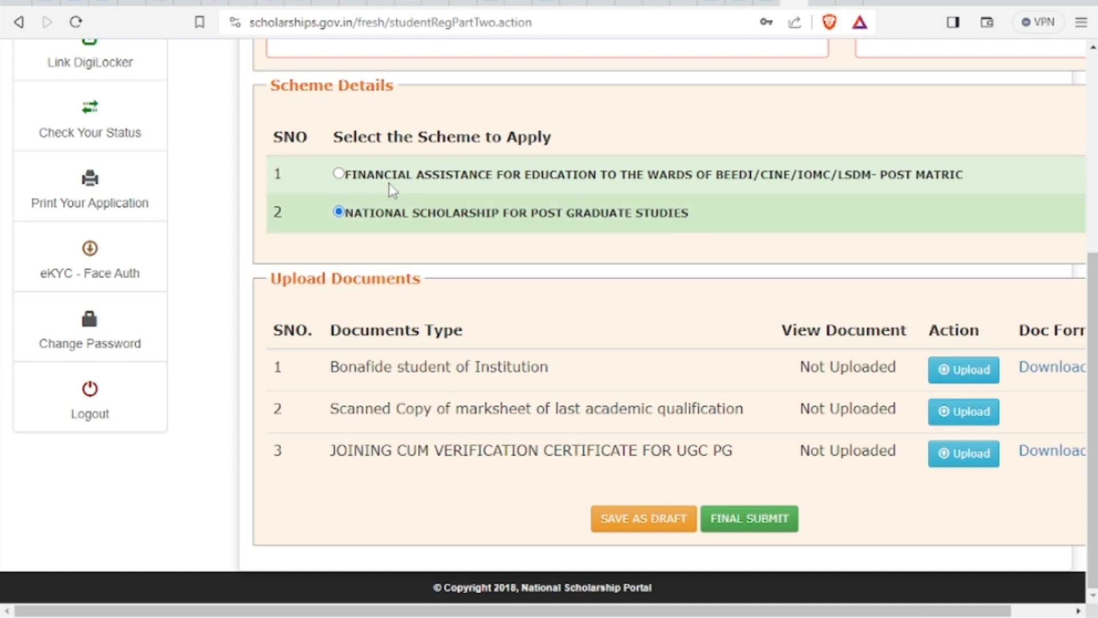
{"action": "left_click", "coordinate": [339, 173]}
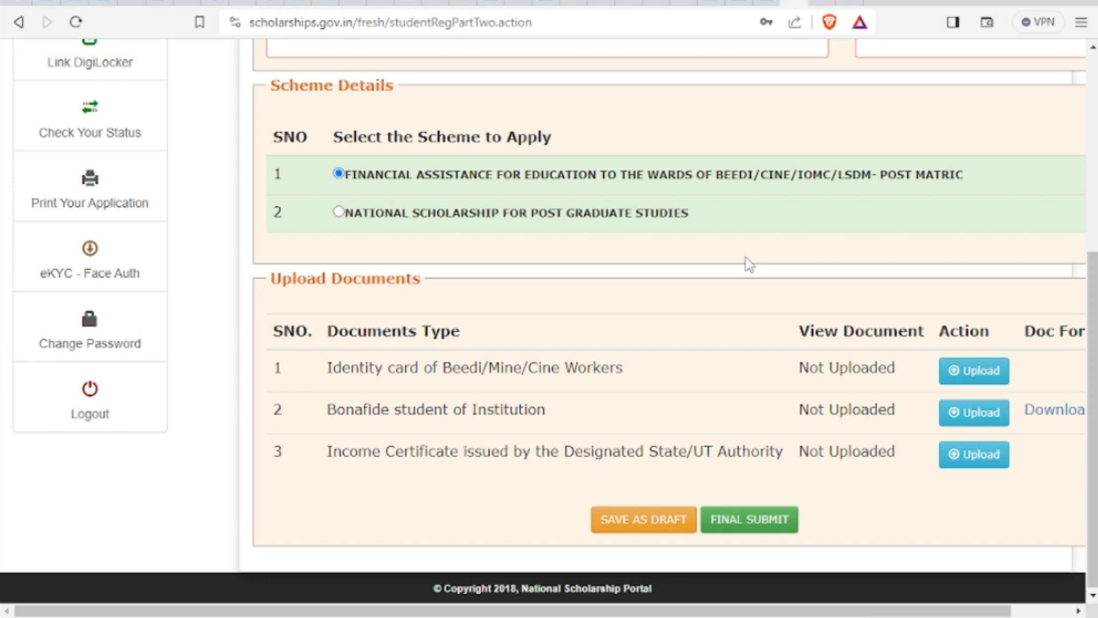
{"action": "left_click", "coordinate": [339, 212]}
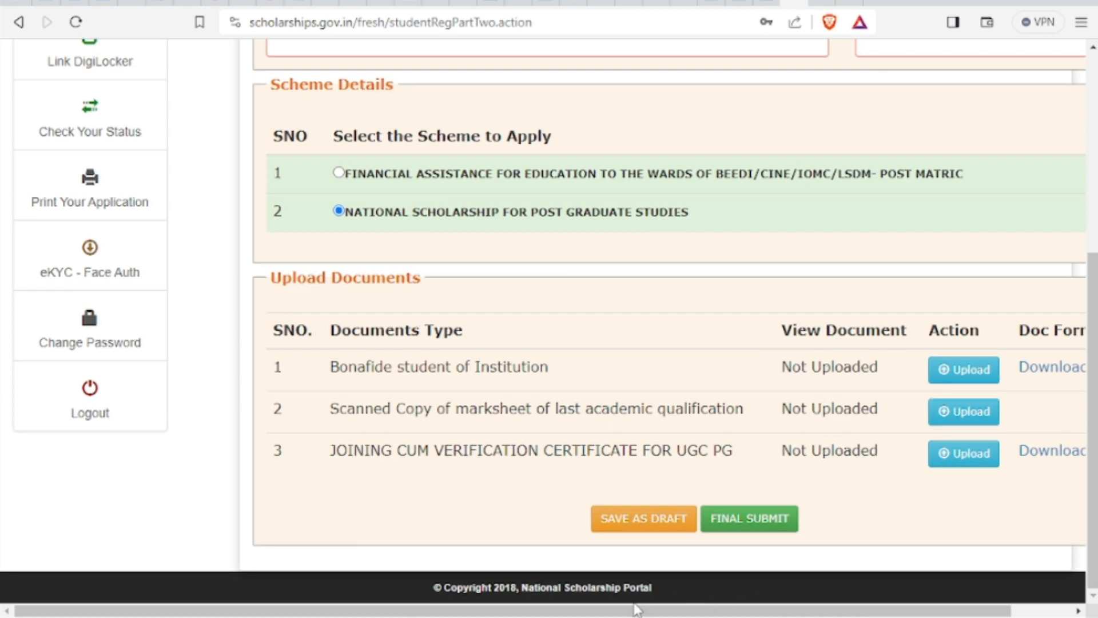
{"action": "left_click_drag", "start_coordinate": [635, 611], "coordinate": [695, 610]}
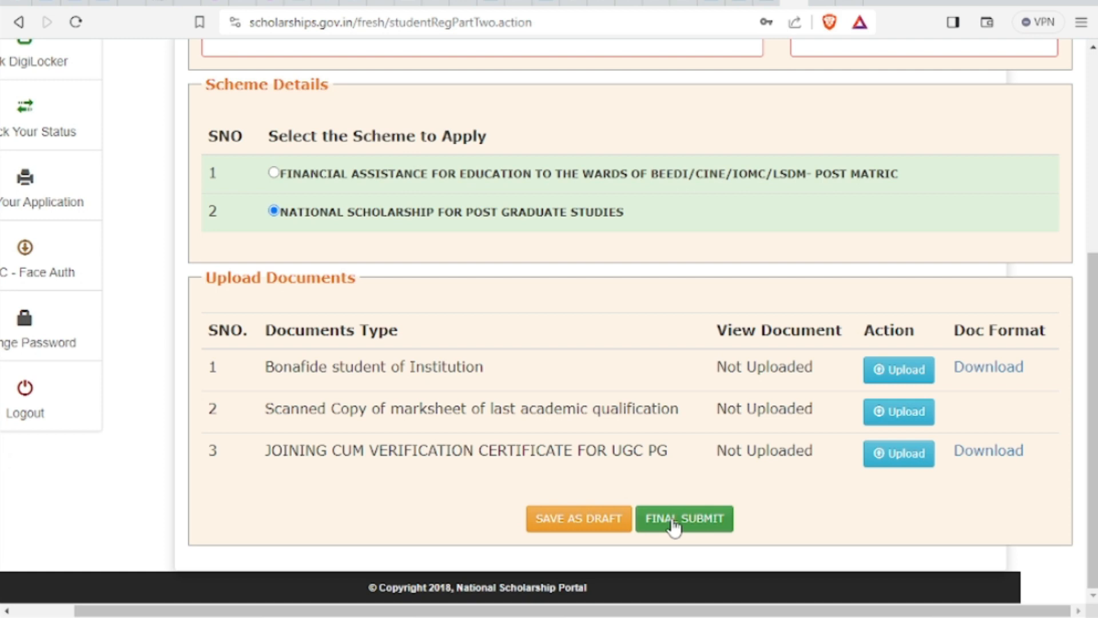
After the draft-save district alert, set Home District to BARAMULA and autofill the address and pin code
{"action": "left_click", "coordinate": [572, 523]}
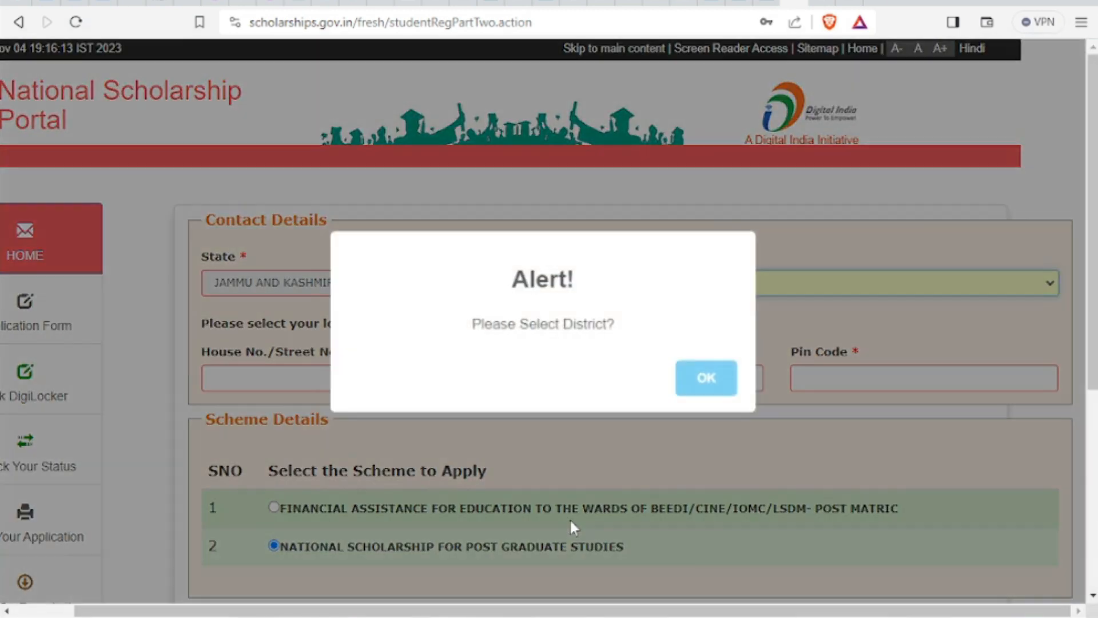
{"action": "left_click", "coordinate": [709, 381]}
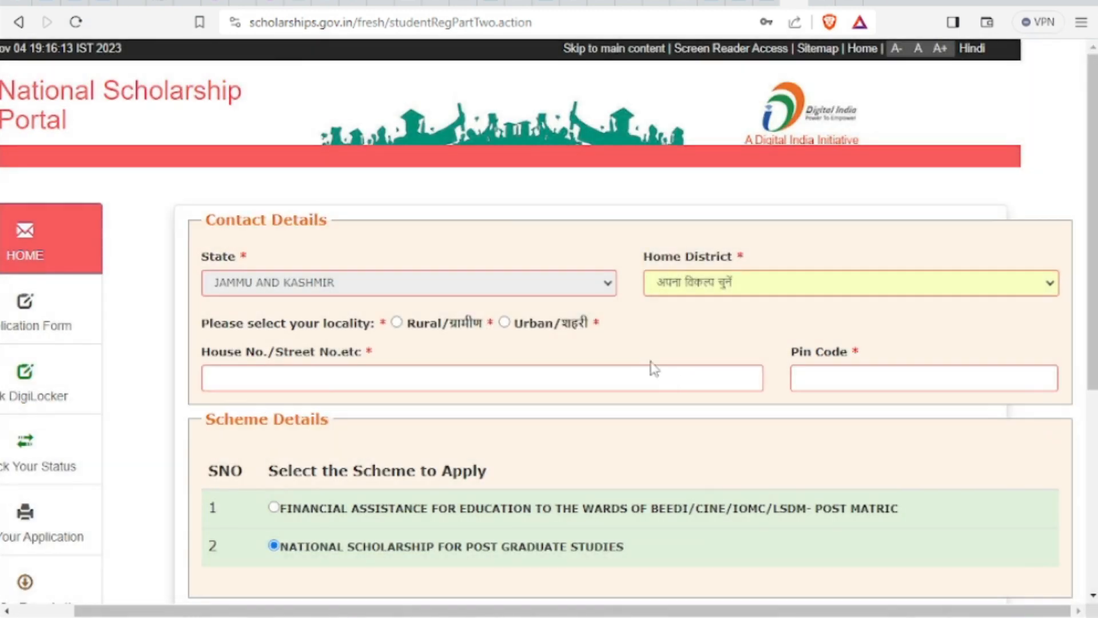
{"action": "left_click", "coordinate": [716, 295]}
{"action": "left_click", "coordinate": [720, 362]}
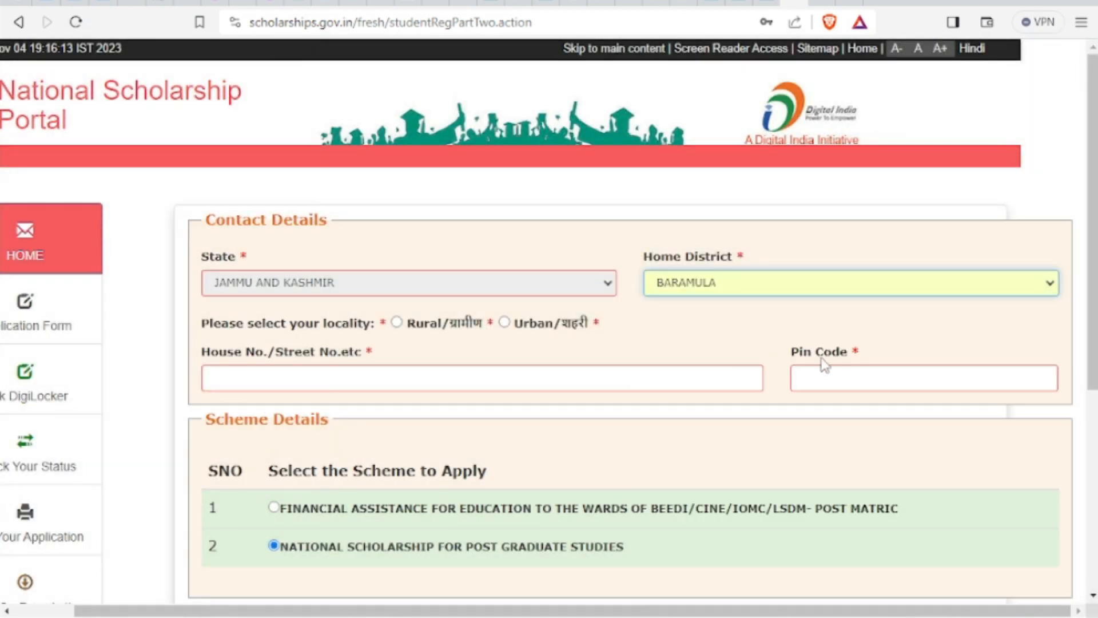
{"action": "left_click", "coordinate": [839, 376]}
{"action": "left_click", "coordinate": [909, 426]}
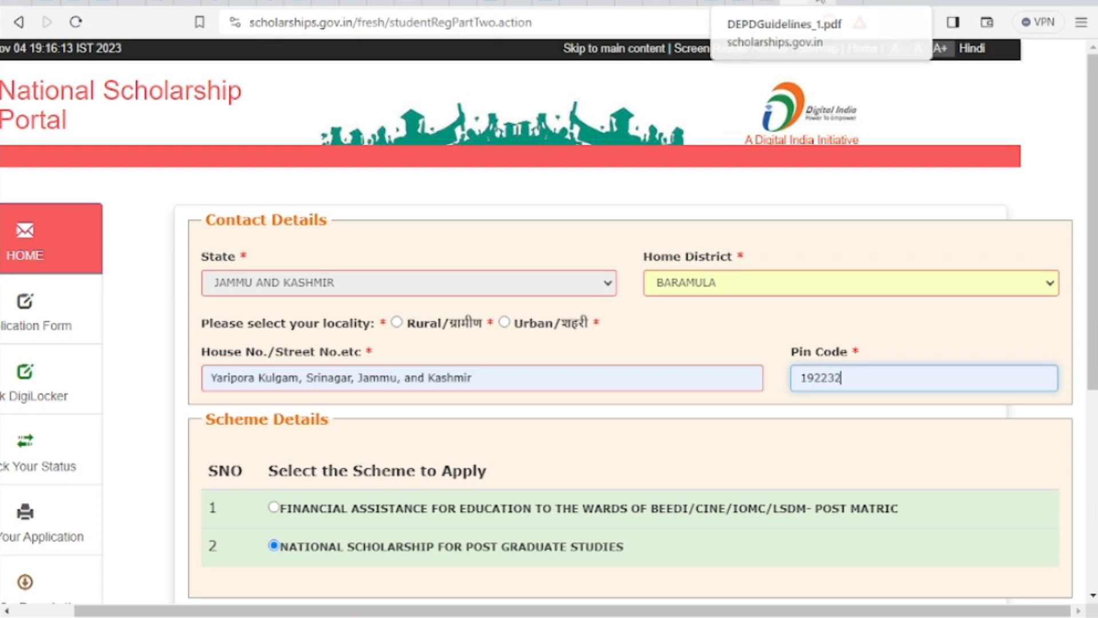
{"action": "left_click", "coordinate": [820, 2]}
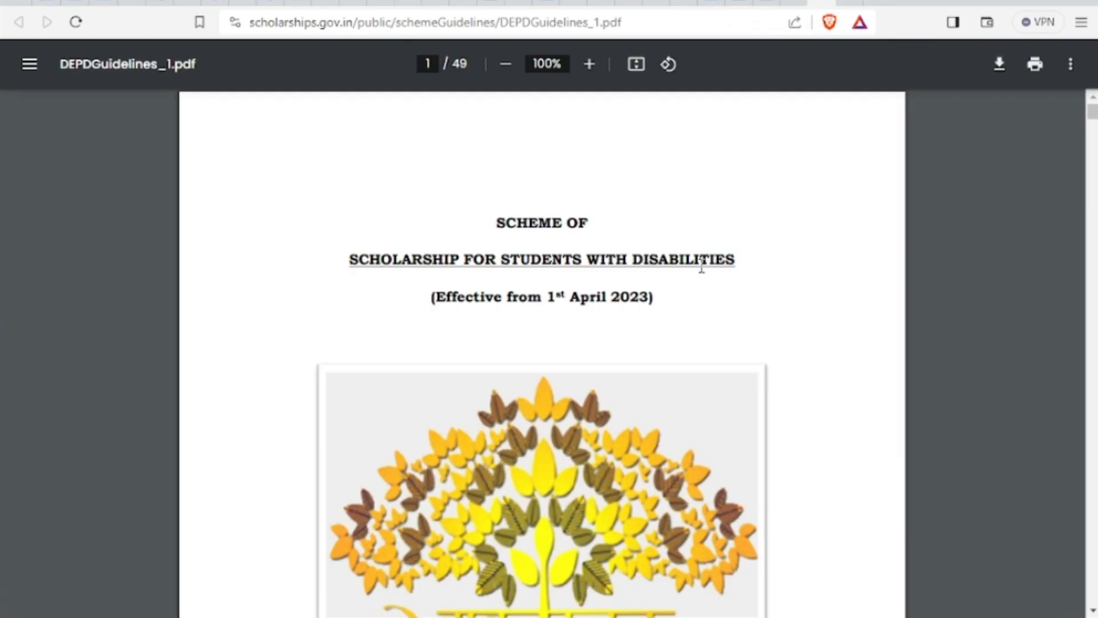
Fit the guidelines PDF to width and highlight the Indian-nationals rule and 40% disability threshold
{"action": "left_click", "coordinate": [637, 68]}
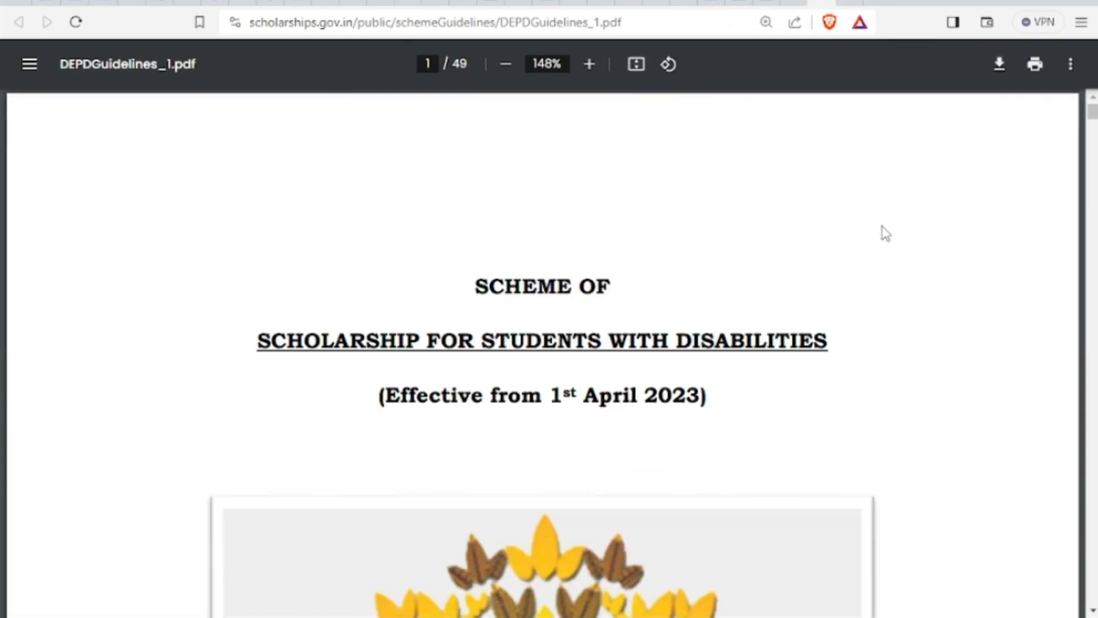
{"action": "scroll", "coordinate": [872, 251], "scroll_direction": "down", "scroll_amount": 4}
{"action": "scroll", "coordinate": [872, 252], "scroll_direction": "down", "scroll_amount": 18}
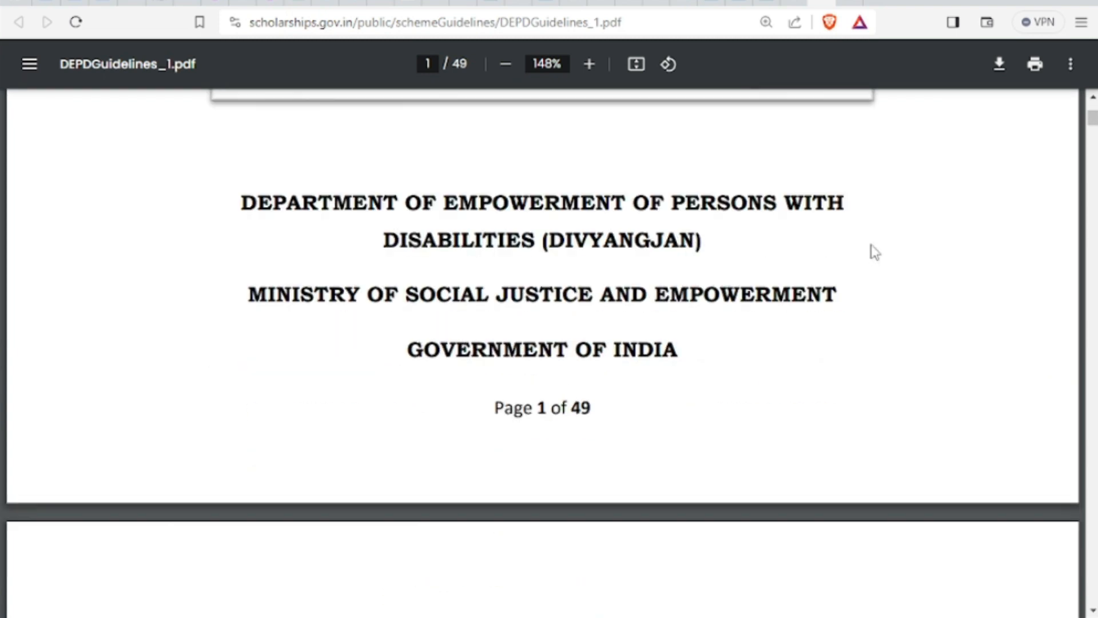
{"action": "scroll", "coordinate": [873, 252], "scroll_direction": "down", "scroll_amount": 18}
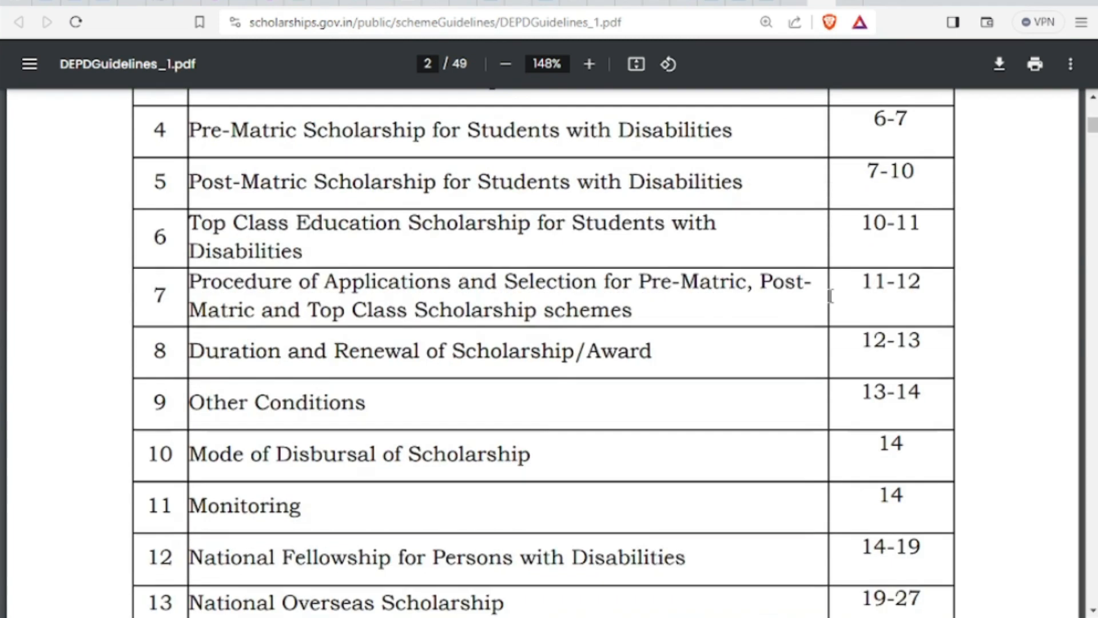
{"action": "scroll", "coordinate": [831, 296], "scroll_direction": "down", "scroll_amount": 7}
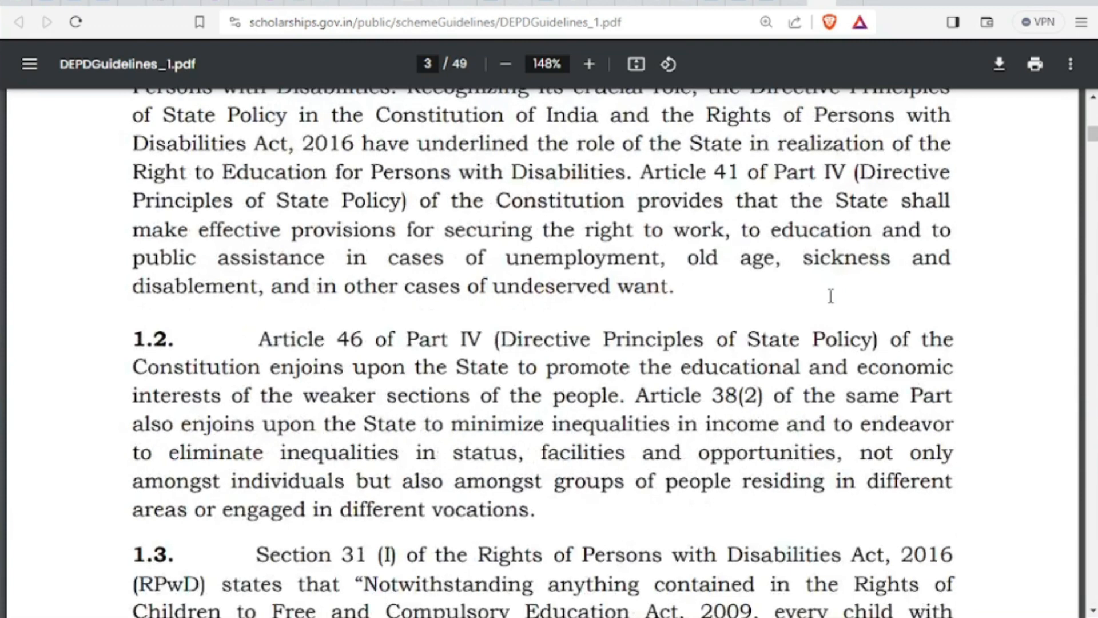
{"action": "scroll", "coordinate": [834, 275], "scroll_direction": "up", "scroll_amount": 3}
{"action": "scroll", "coordinate": [612, 303], "scroll_direction": "down", "scroll_amount": 15}
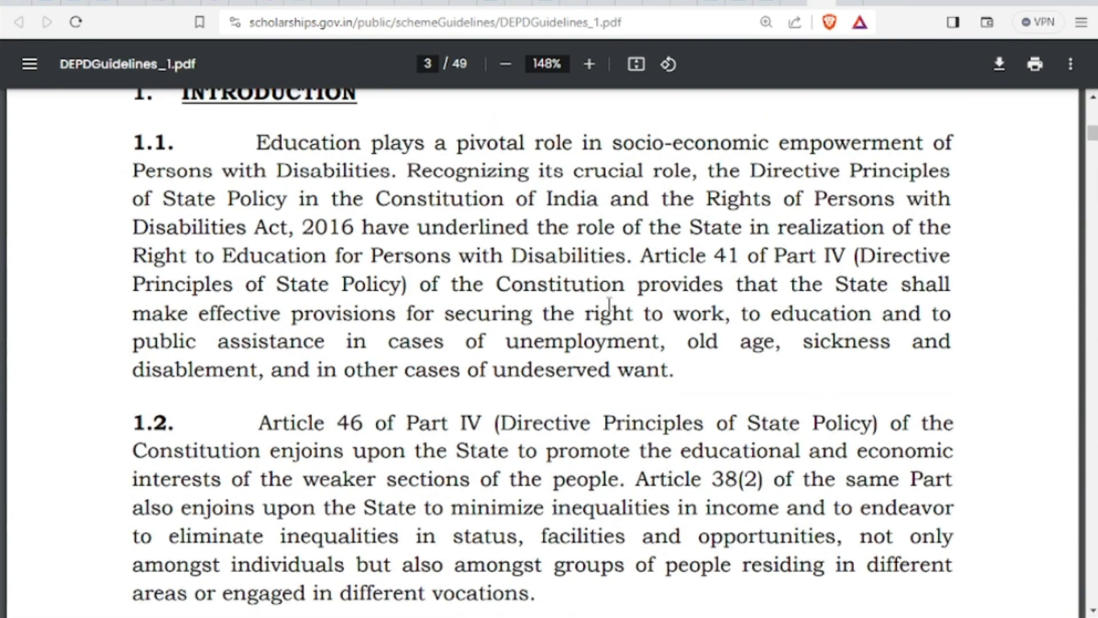
{"action": "scroll", "coordinate": [611, 298], "scroll_direction": "down", "scroll_amount": 10}
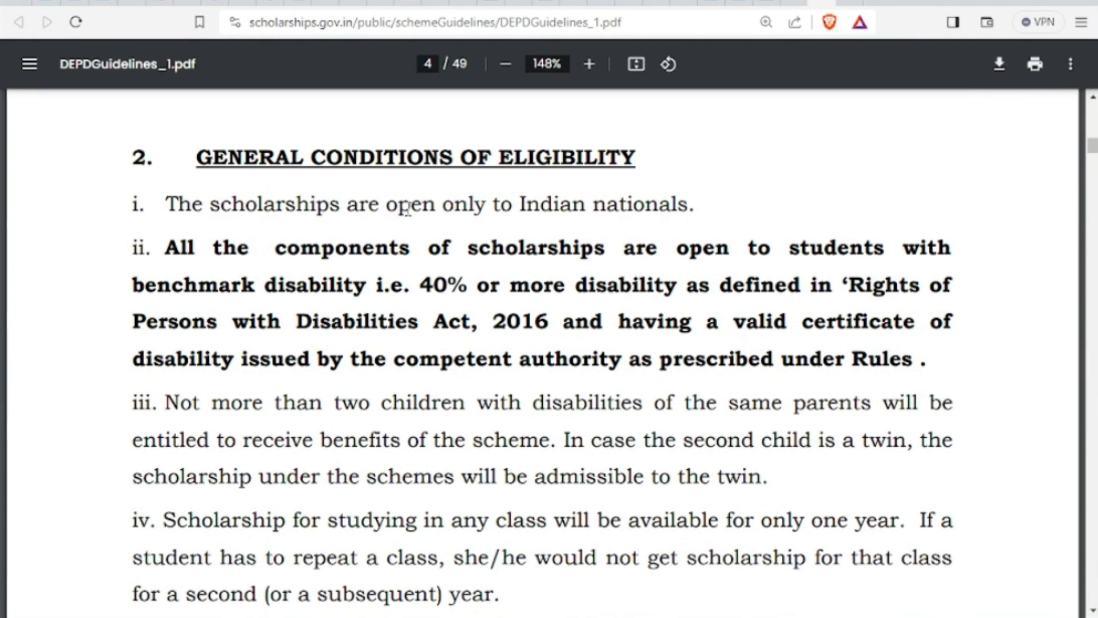
{"action": "left_click_drag", "start_coordinate": [388, 204], "coordinate": [631, 200]}
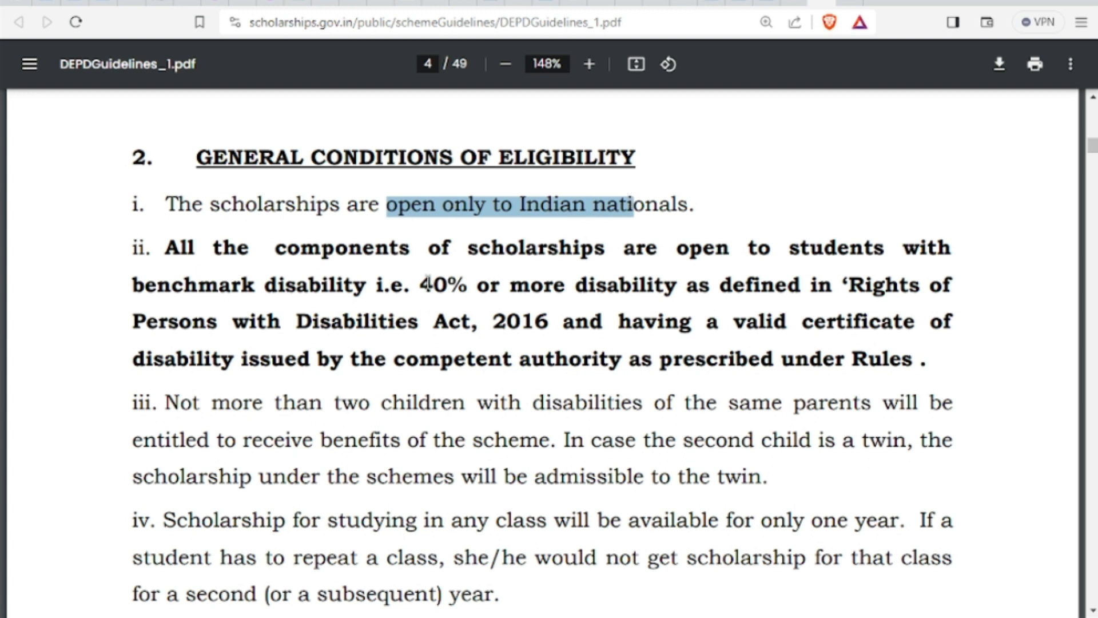
{"action": "left_click_drag", "start_coordinate": [422, 284], "coordinate": [505, 283]}
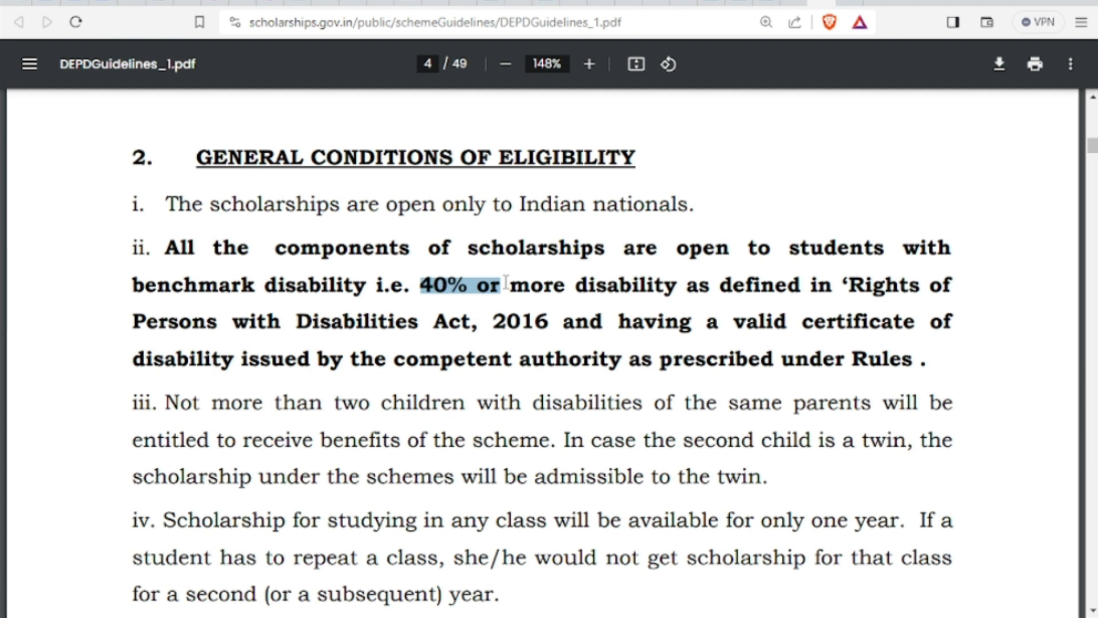
Highlight the two-children limit and one-year-per-class rule, then scroll on to page 5's table
{"action": "scroll", "coordinate": [506, 283], "scroll_direction": "down", "scroll_amount": 2}
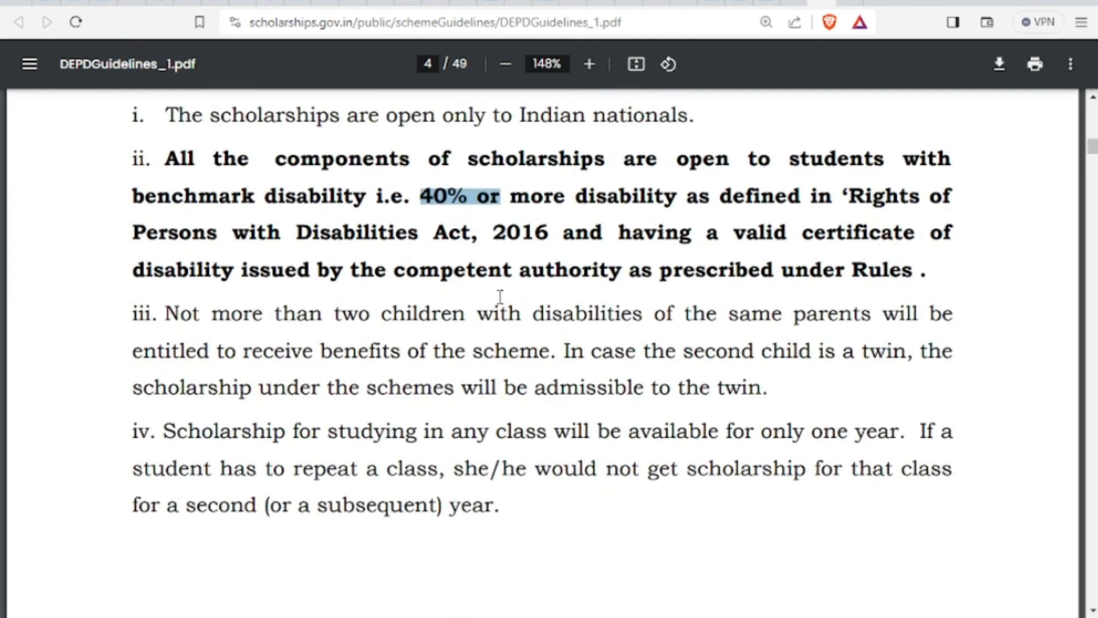
{"action": "scroll", "coordinate": [498, 318], "scroll_direction": "down", "scroll_amount": 4}
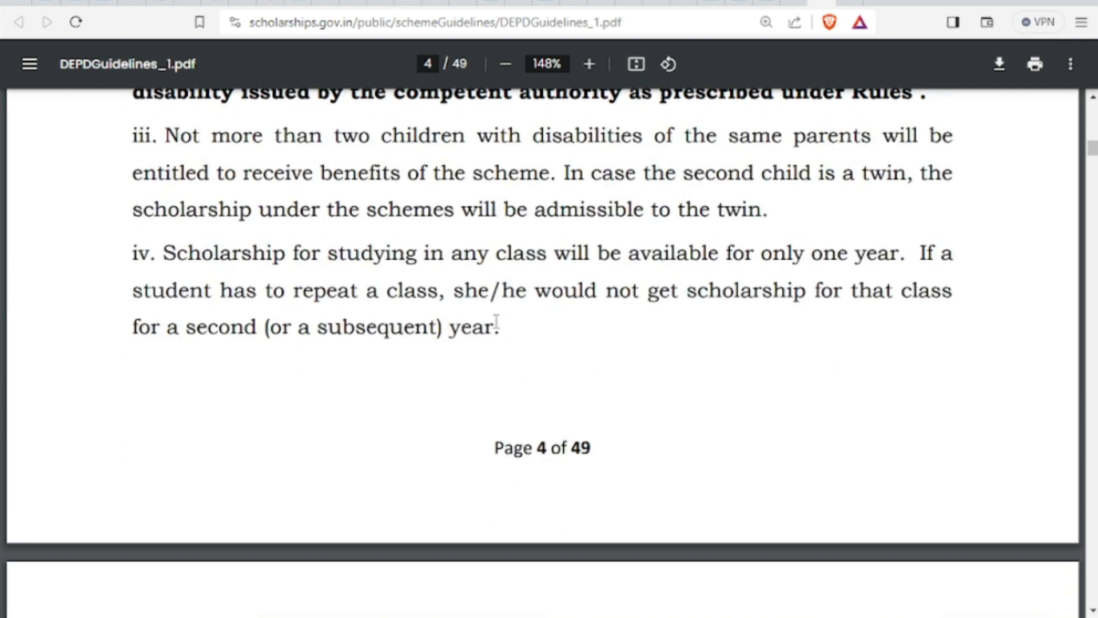
{"action": "left_click_drag", "start_coordinate": [165, 135], "coordinate": [669, 138]}
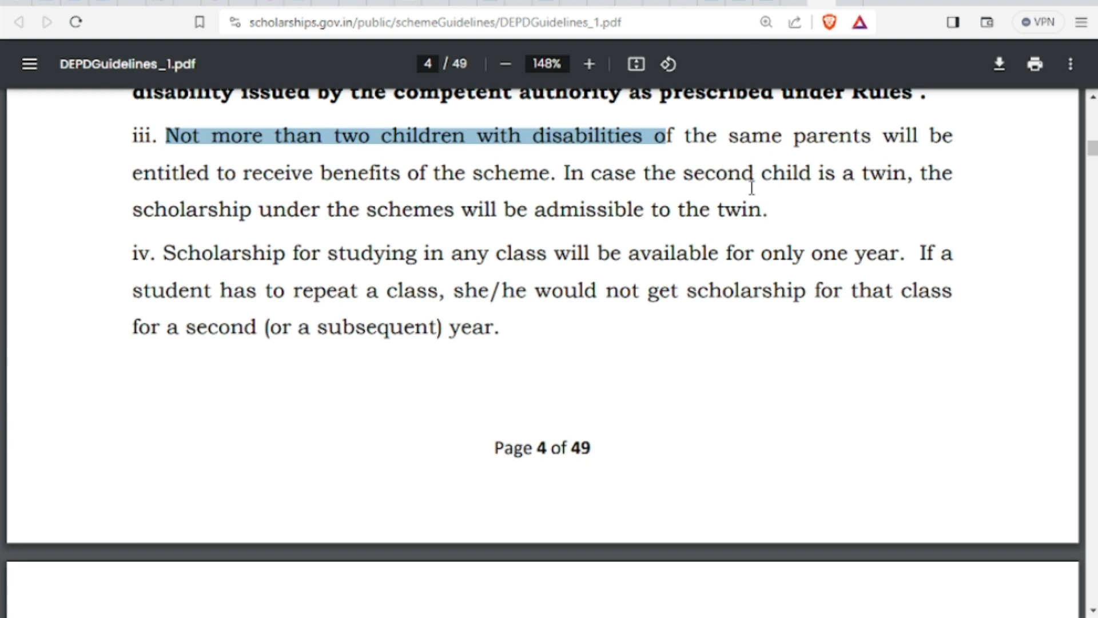
{"action": "scroll", "coordinate": [755, 200], "scroll_direction": "down", "scroll_amount": 2}
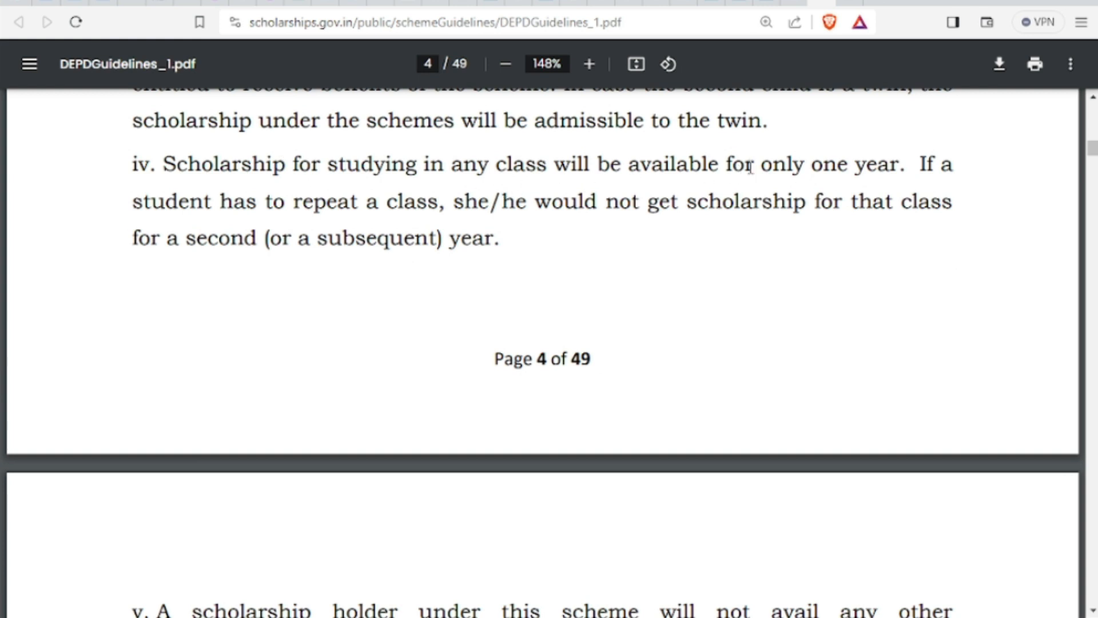
{"action": "left_click_drag", "start_coordinate": [750, 166], "coordinate": [883, 165]}
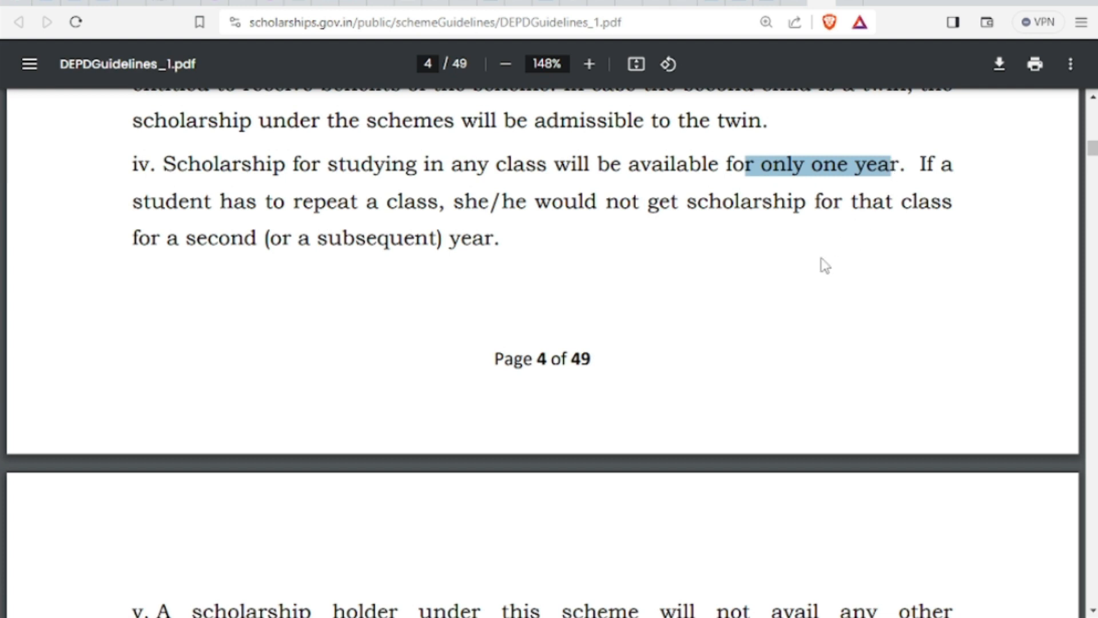
{"action": "scroll", "coordinate": [824, 265], "scroll_direction": "down", "scroll_amount": 2}
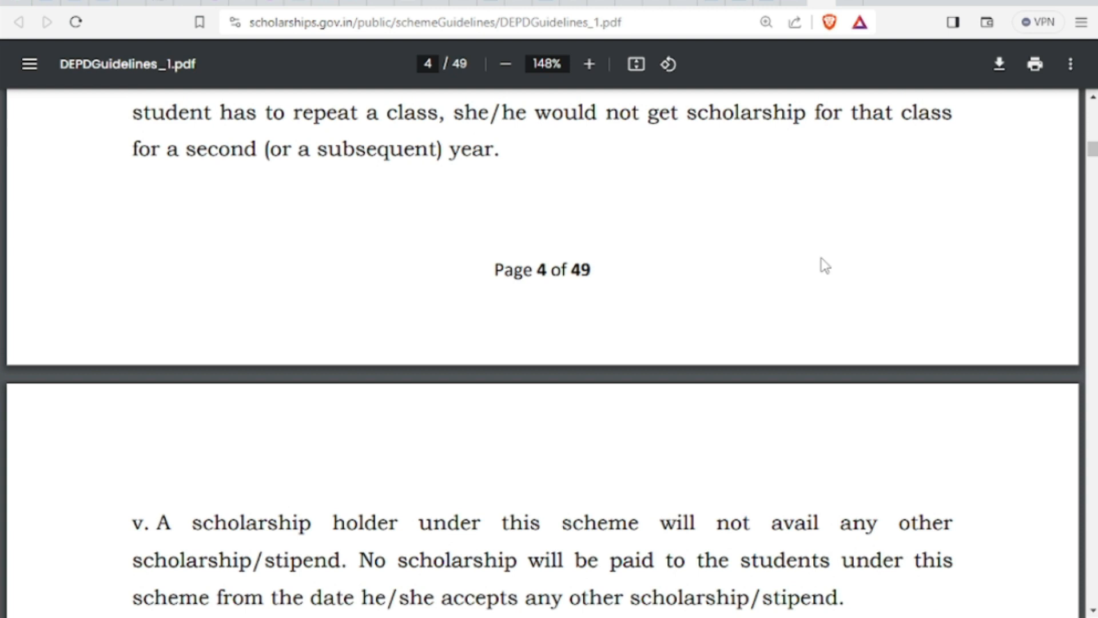
{"action": "scroll", "coordinate": [824, 265], "scroll_direction": "down", "scroll_amount": 4}
{"action": "scroll", "coordinate": [823, 266], "scroll_direction": "down", "scroll_amount": 8}
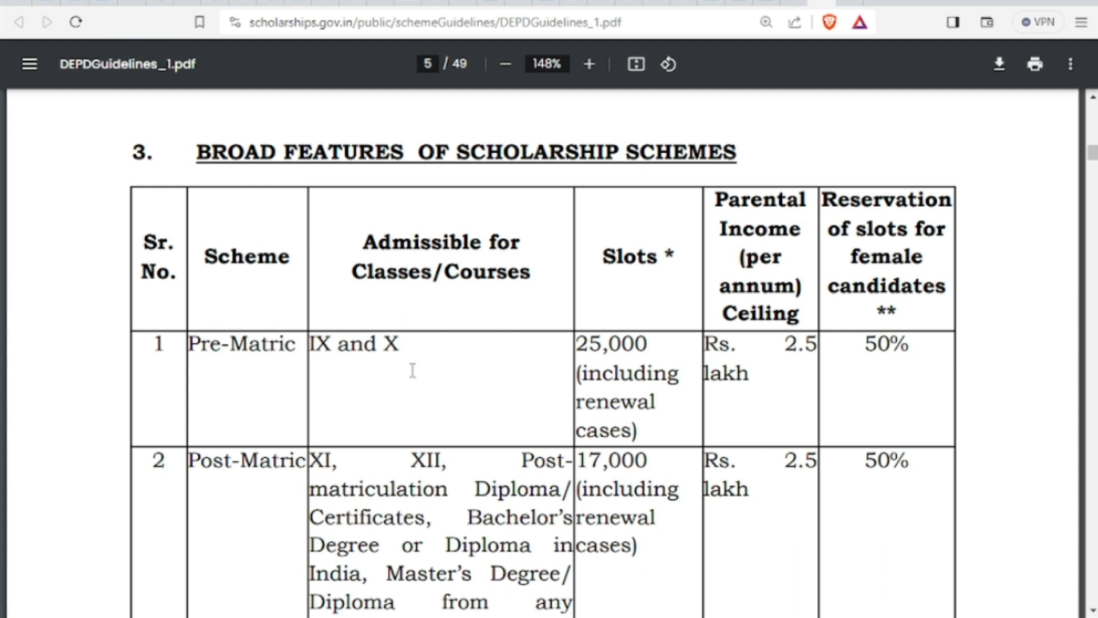
Highlight the 25,000 Pre-Matric slots, Rs. 2.5 lakh ceiling, 50% female reservation and 300 Top Class slots
{"action": "scroll", "coordinate": [415, 380], "scroll_direction": "down", "scroll_amount": 2}
{"action": "left_click_drag", "start_coordinate": [577, 254], "coordinate": [668, 249]}
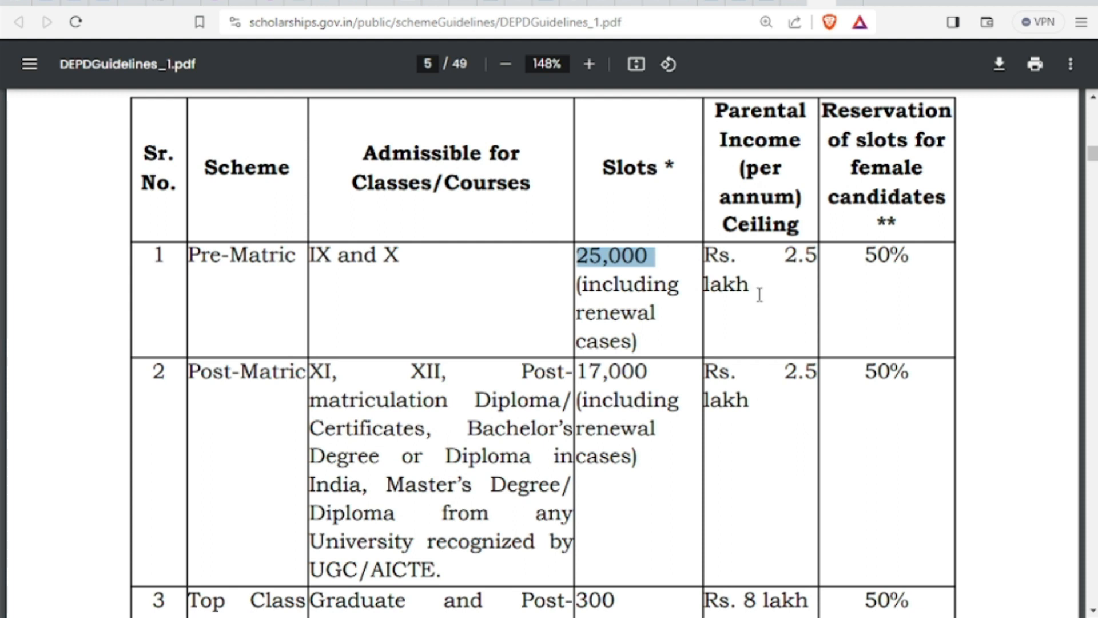
{"action": "left_click_drag", "start_coordinate": [758, 292], "coordinate": [704, 262]}
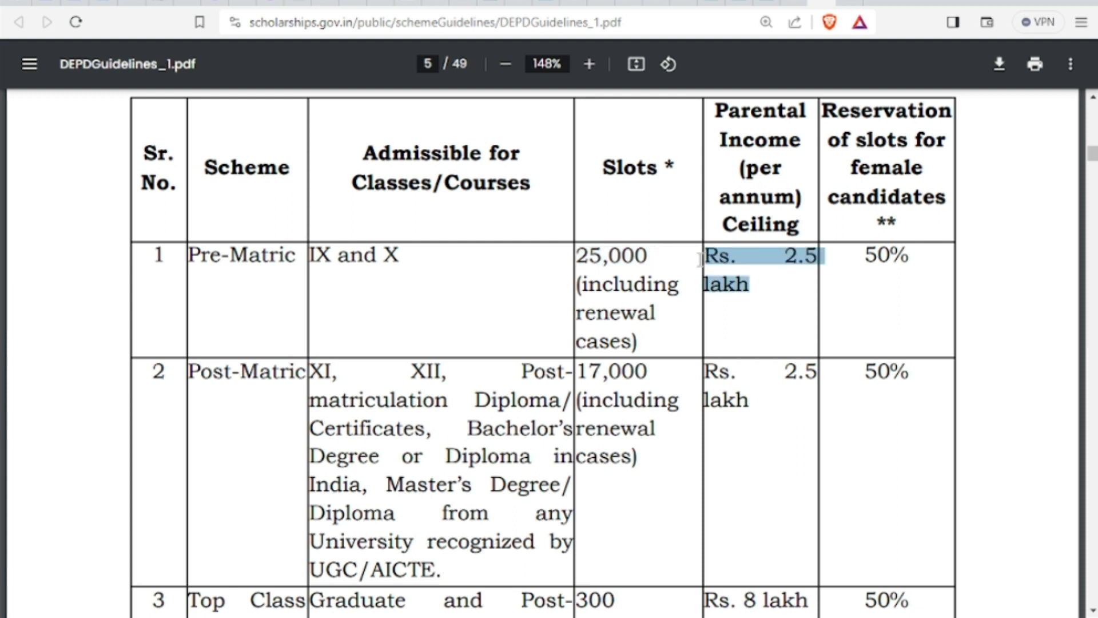
{"action": "left_click_drag", "start_coordinate": [912, 261], "coordinate": [862, 259]}
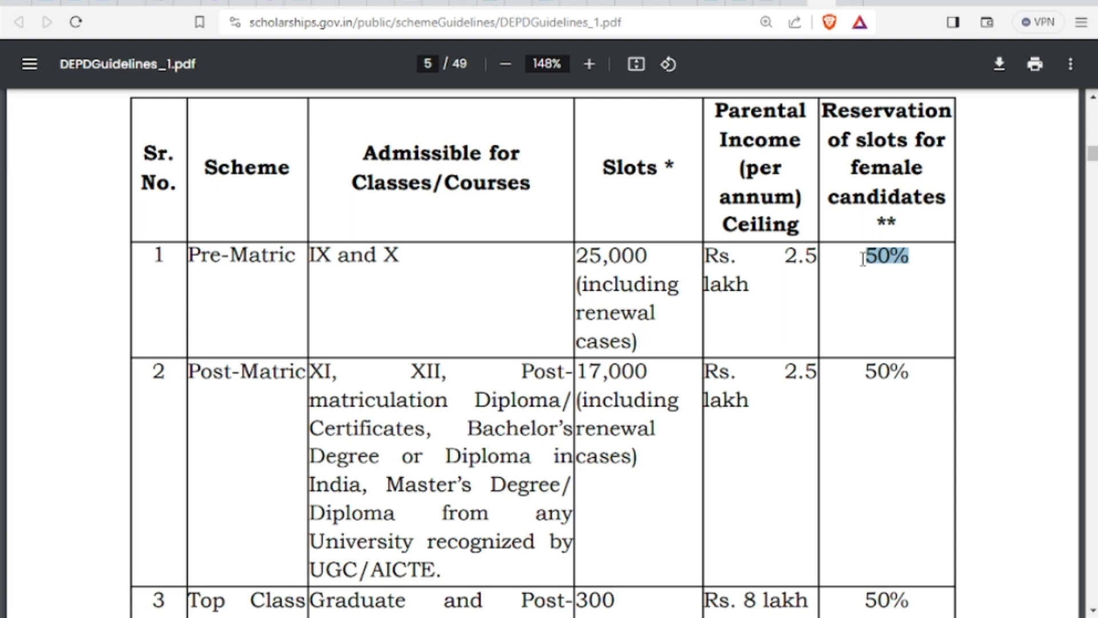
{"action": "scroll", "coordinate": [864, 259], "scroll_direction": "down", "scroll_amount": 4}
{"action": "scroll", "coordinate": [465, 268], "scroll_direction": "down", "scroll_amount": 4}
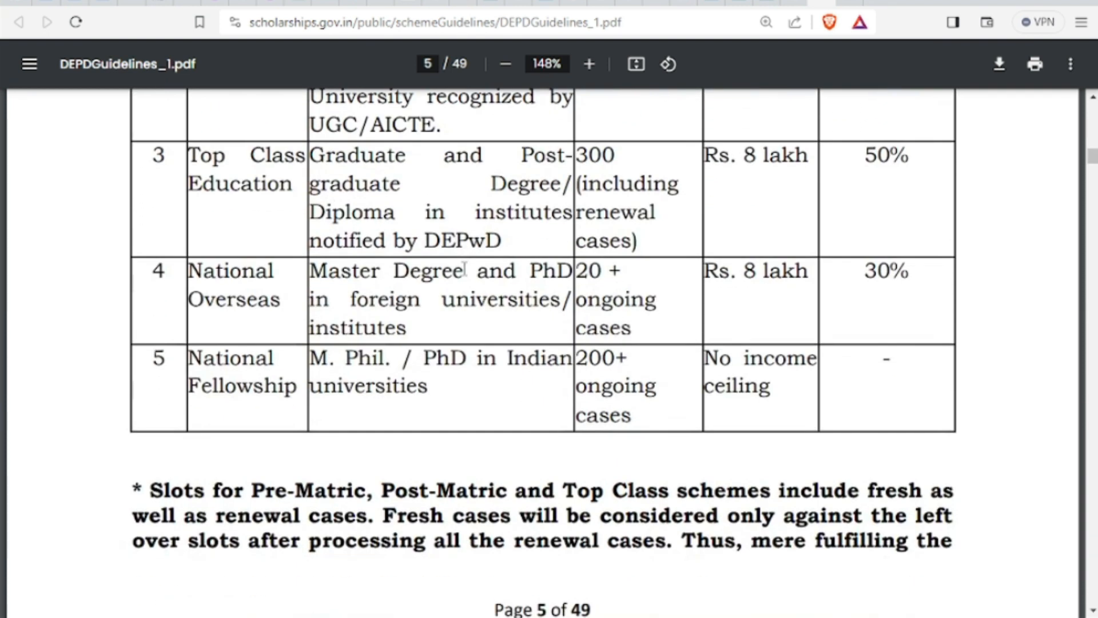
{"action": "scroll", "coordinate": [464, 249], "scroll_direction": "up", "scroll_amount": 2}
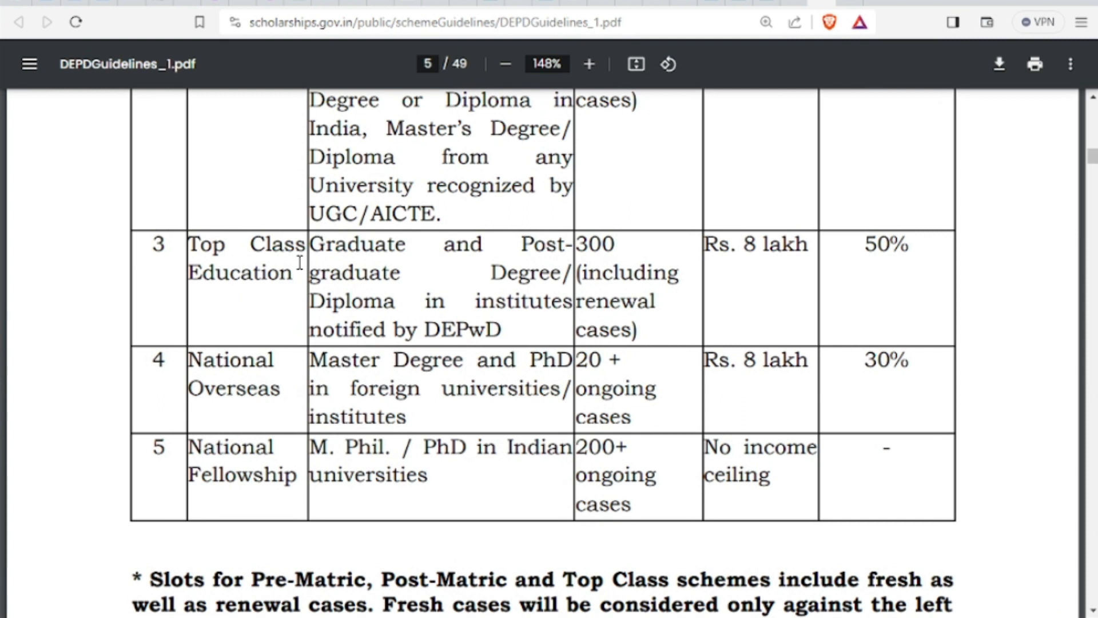
{"action": "left_click_drag", "start_coordinate": [620, 246], "coordinate": [522, 244]}
{"action": "left_click", "coordinate": [601, 267]}
{"action": "double_click", "coordinate": [603, 243]}
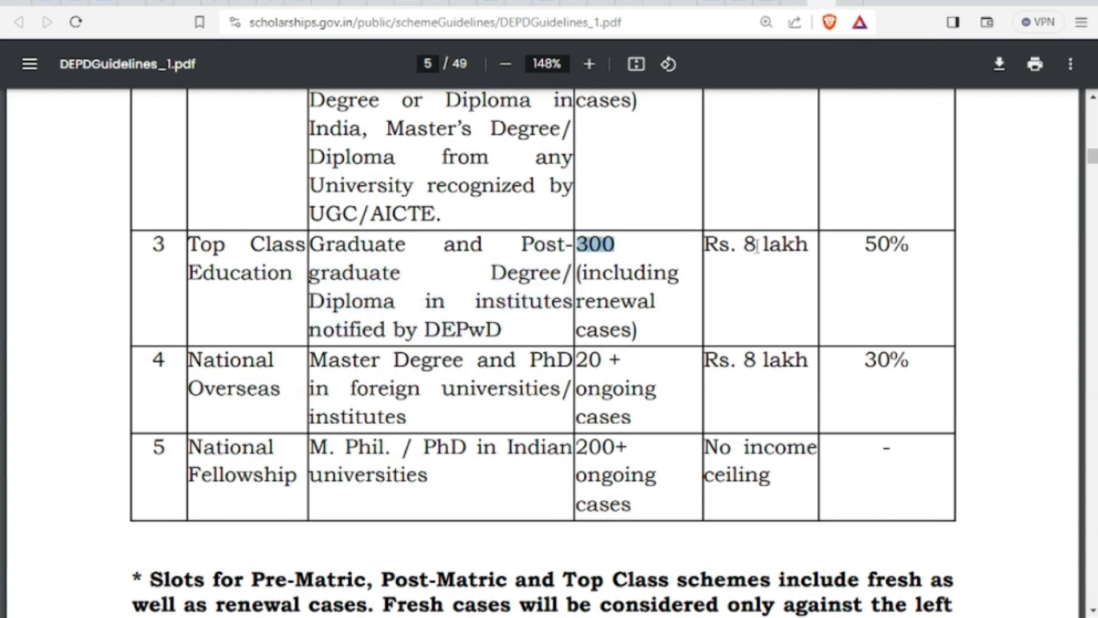
{"action": "left_click", "coordinate": [750, 247]}
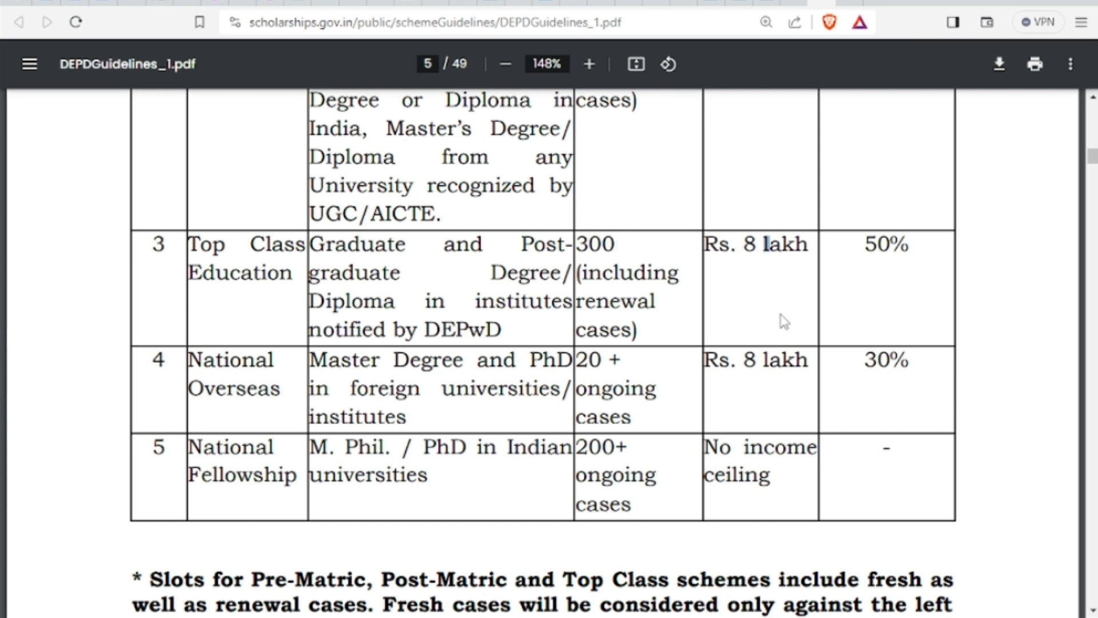
Select the National Fellowship's 'No income ceiling' and 200 slots, then scroll to page 6
{"action": "scroll", "coordinate": [789, 319], "scroll_direction": "down", "scroll_amount": 2}
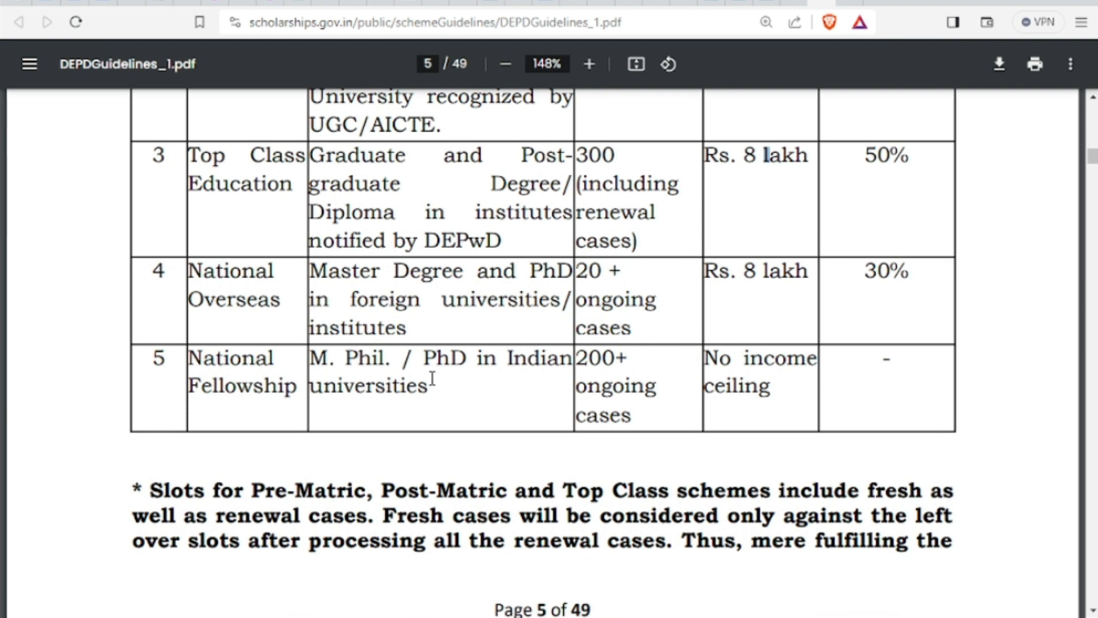
{"action": "left_click_drag", "start_coordinate": [773, 391], "coordinate": [698, 368]}
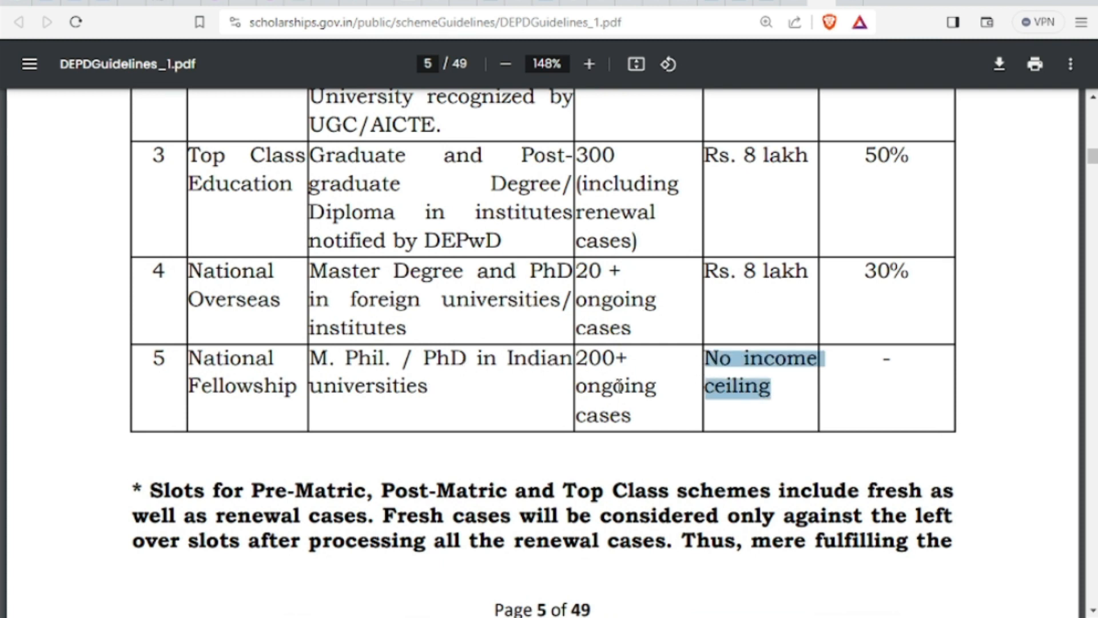
{"action": "double_click", "coordinate": [600, 366]}
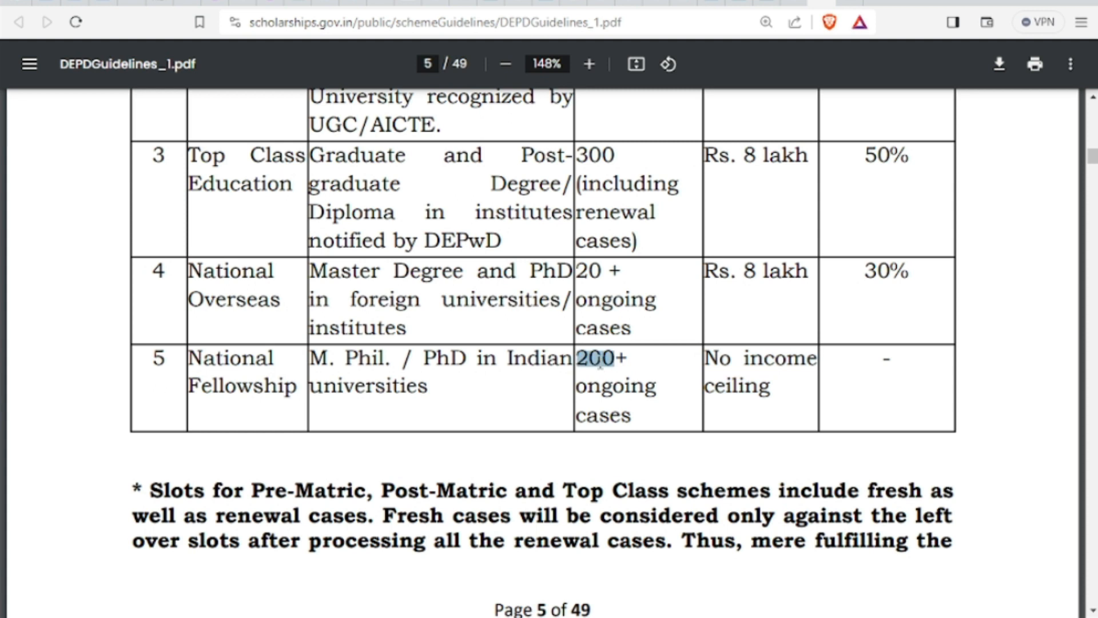
{"action": "scroll", "coordinate": [602, 364], "scroll_direction": "down", "scroll_amount": 15}
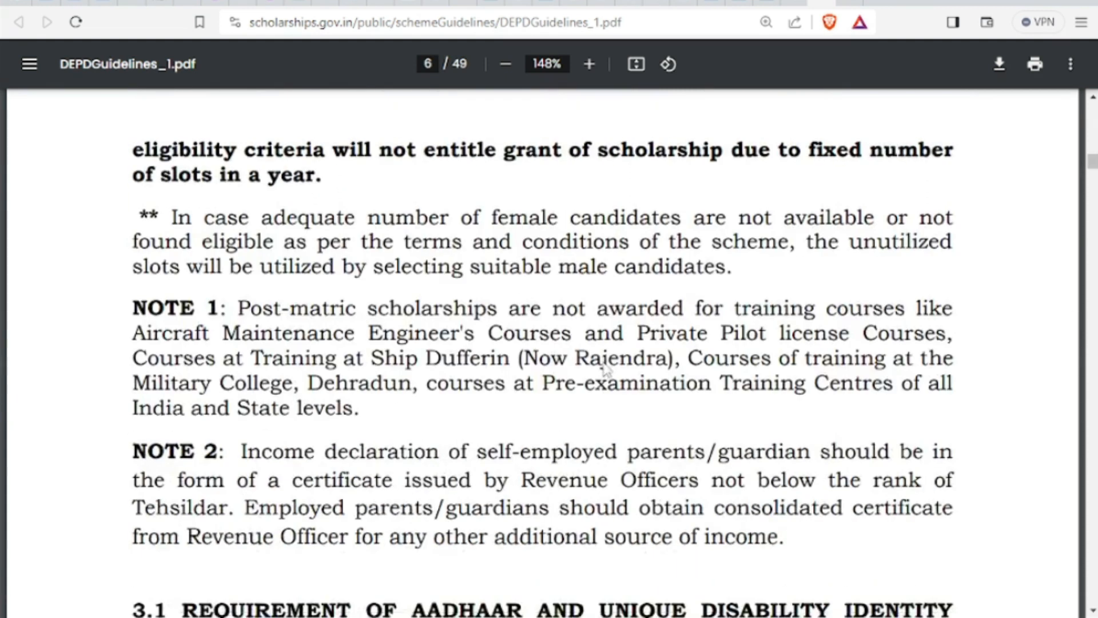
Skim the scholarship rates on PDF pages 7–9, then jump ahead to page 47
{"action": "scroll", "coordinate": [607, 358], "scroll_direction": "down", "scroll_amount": 15}
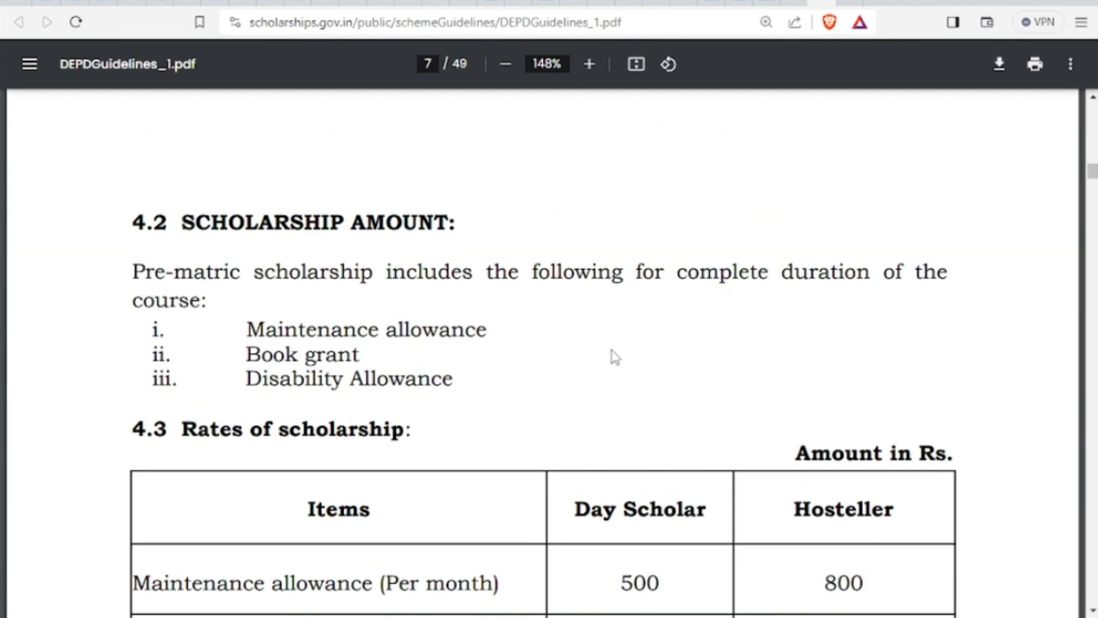
{"action": "scroll", "coordinate": [609, 357], "scroll_direction": "down", "scroll_amount": 3}
{"action": "scroll", "coordinate": [614, 356], "scroll_direction": "down", "scroll_amount": 3}
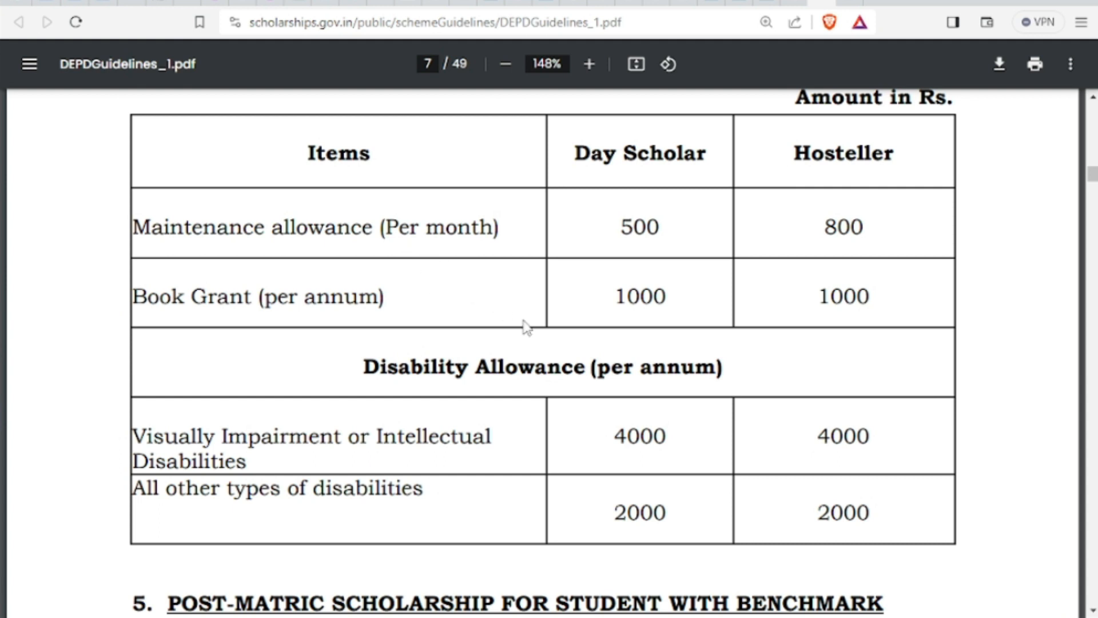
{"action": "scroll", "coordinate": [527, 328], "scroll_direction": "down", "scroll_amount": 20}
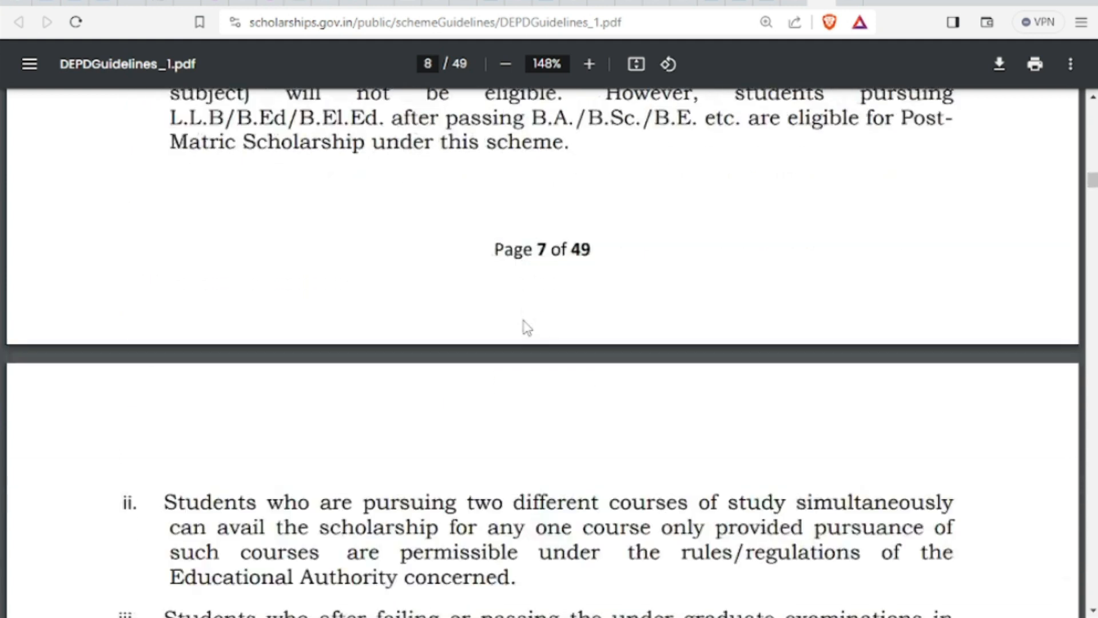
{"action": "scroll", "coordinate": [526, 328], "scroll_direction": "down", "scroll_amount": 20}
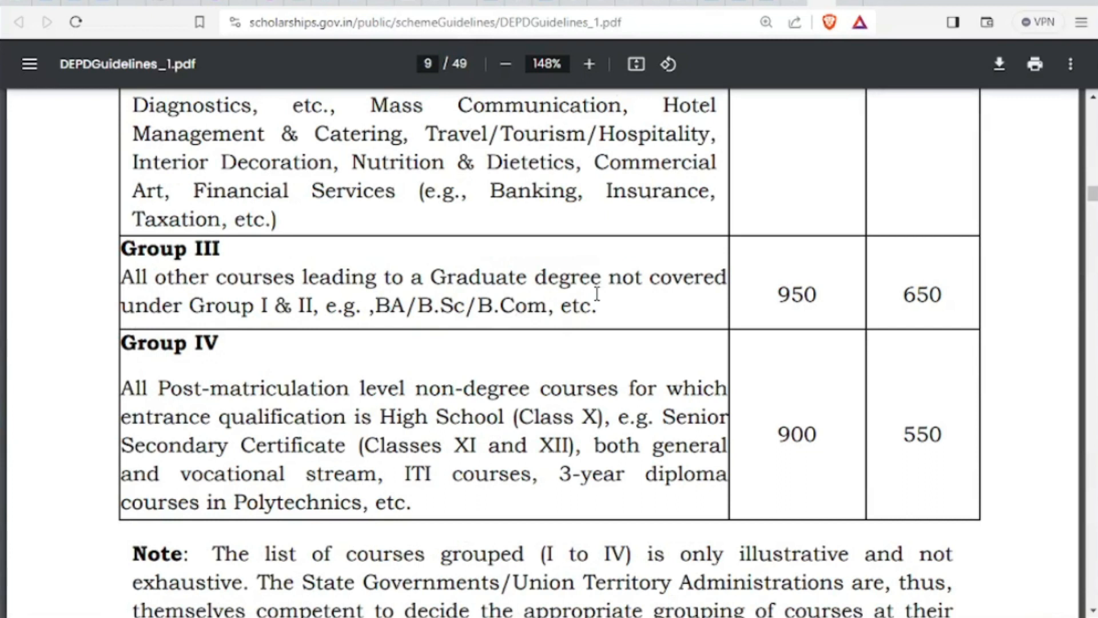
{"action": "left_click_drag", "start_coordinate": [1093, 196], "coordinate": [1092, 572]}
Move back up through the institute lists to section 13.11 Monitoring on page 27
{"action": "scroll", "coordinate": [806, 427], "scroll_direction": "down", "scroll_amount": 5}
{"action": "scroll", "coordinate": [808, 426], "scroll_direction": "up", "scroll_amount": 3}
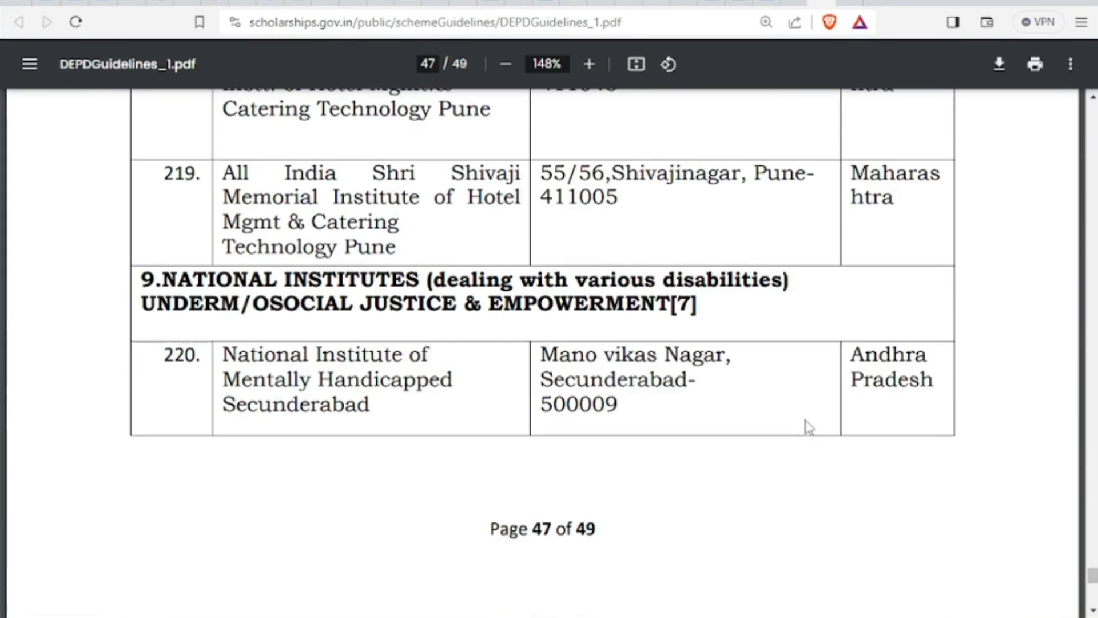
{"action": "scroll", "coordinate": [804, 419], "scroll_direction": "up", "scroll_amount": 20}
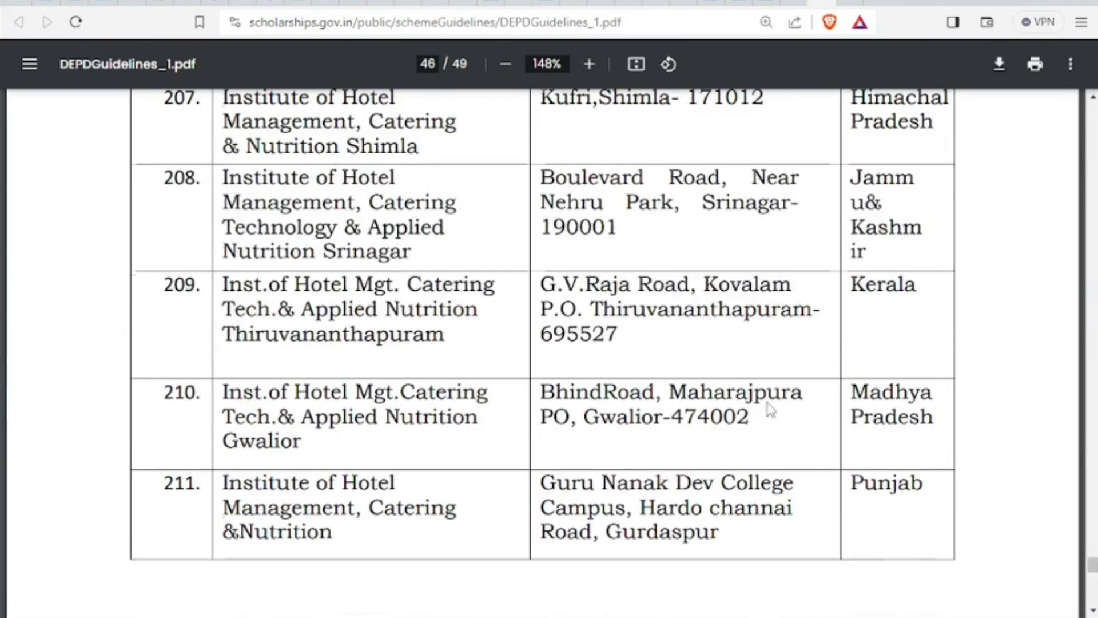
{"action": "scroll", "coordinate": [768, 407], "scroll_direction": "up", "scroll_amount": 20}
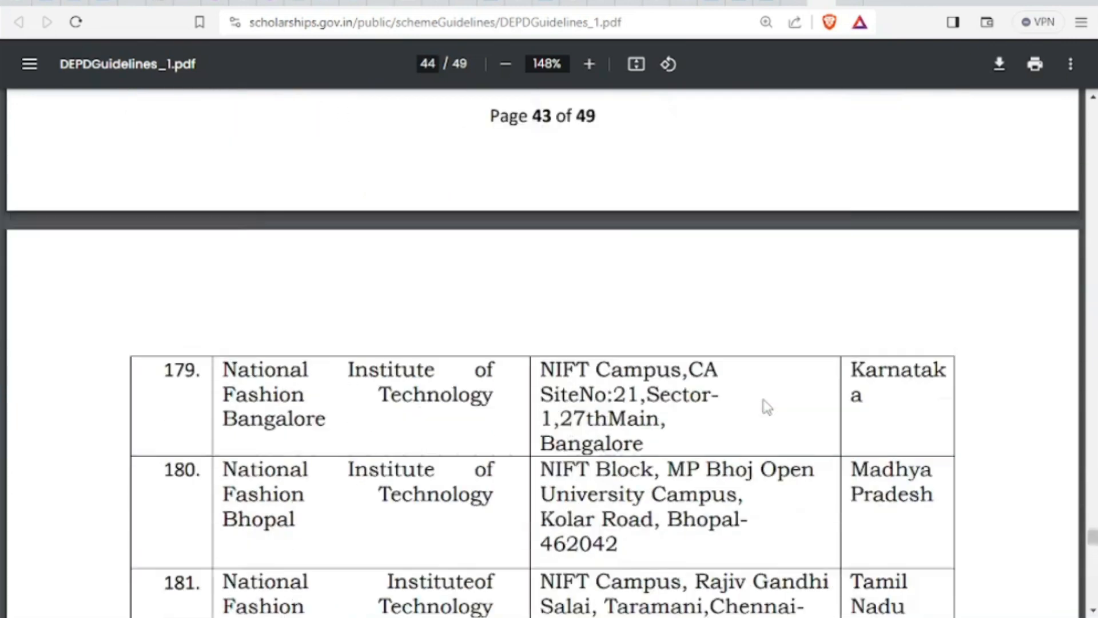
{"action": "scroll", "coordinate": [766, 407], "scroll_direction": "up", "scroll_amount": 20}
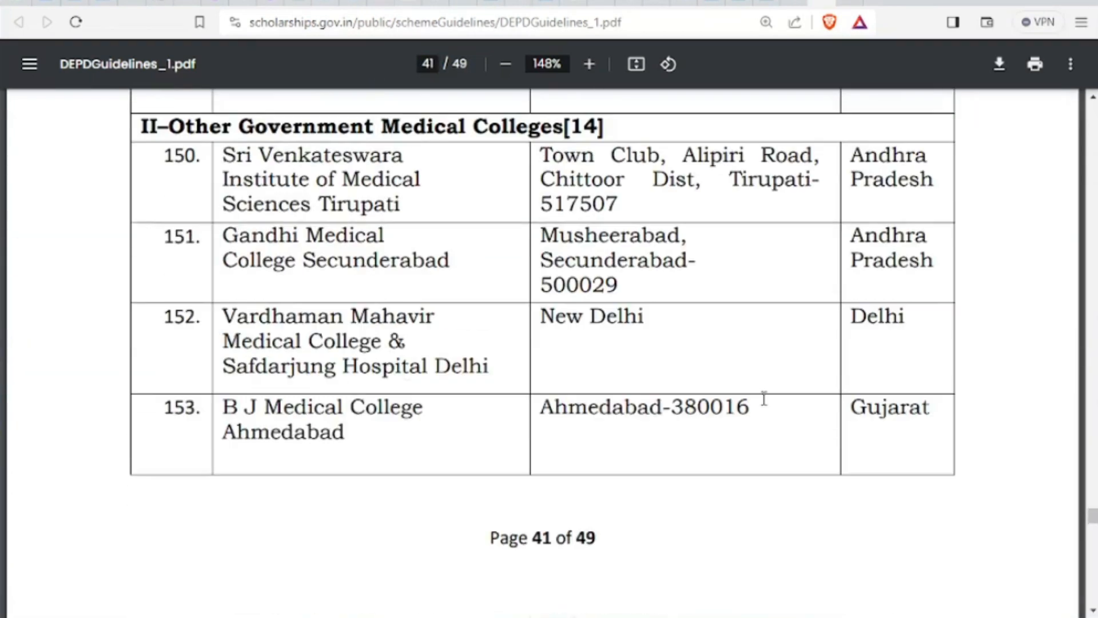
{"action": "scroll", "coordinate": [764, 398], "scroll_direction": "up", "scroll_amount": 8}
{"action": "scroll", "coordinate": [763, 398], "scroll_direction": "up", "scroll_amount": 5}
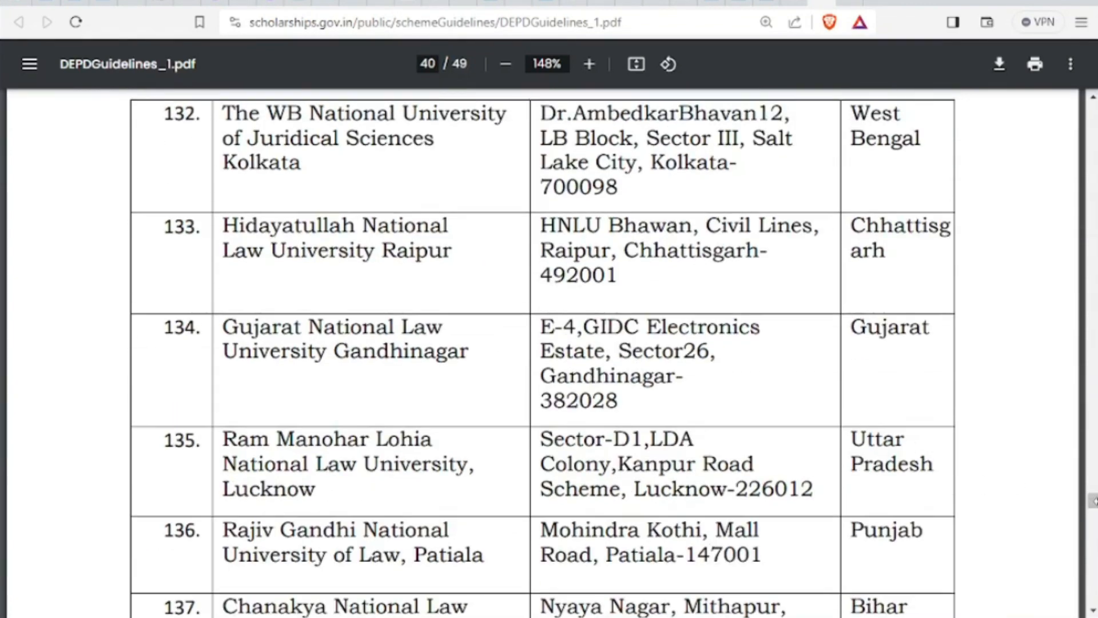
{"action": "left_click_drag", "start_coordinate": [1093, 508], "coordinate": [1092, 386]}
{"action": "scroll", "coordinate": [699, 393], "scroll_direction": "up", "scroll_amount": 10}
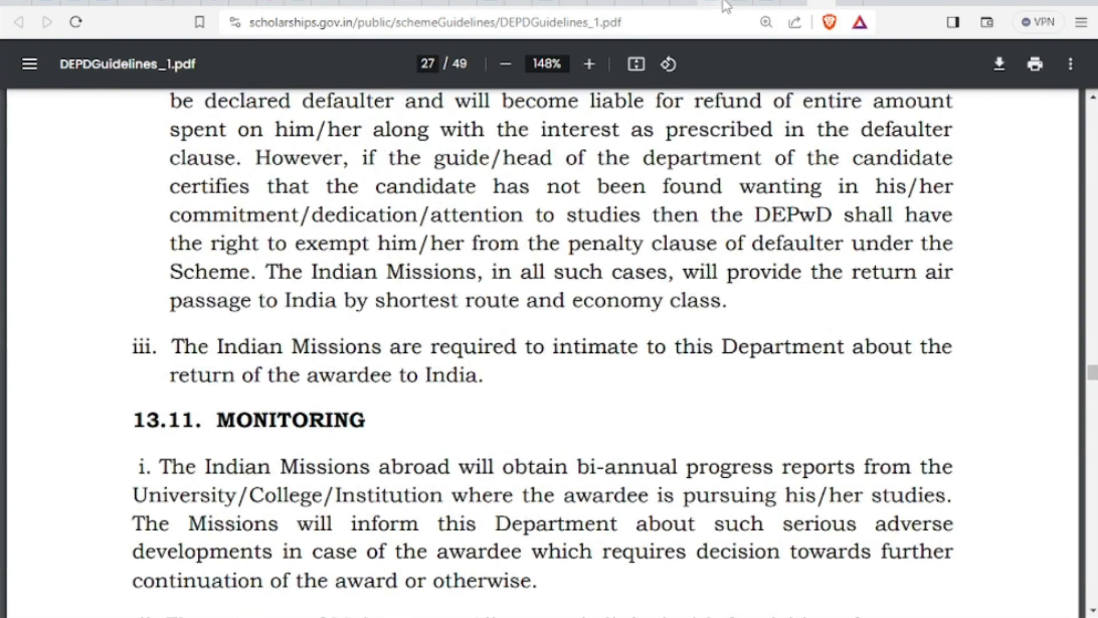
Go from the student registration page back to the NSP home page and browse the Central Schemes tables
{"action": "left_click", "coordinate": [741, 3]}
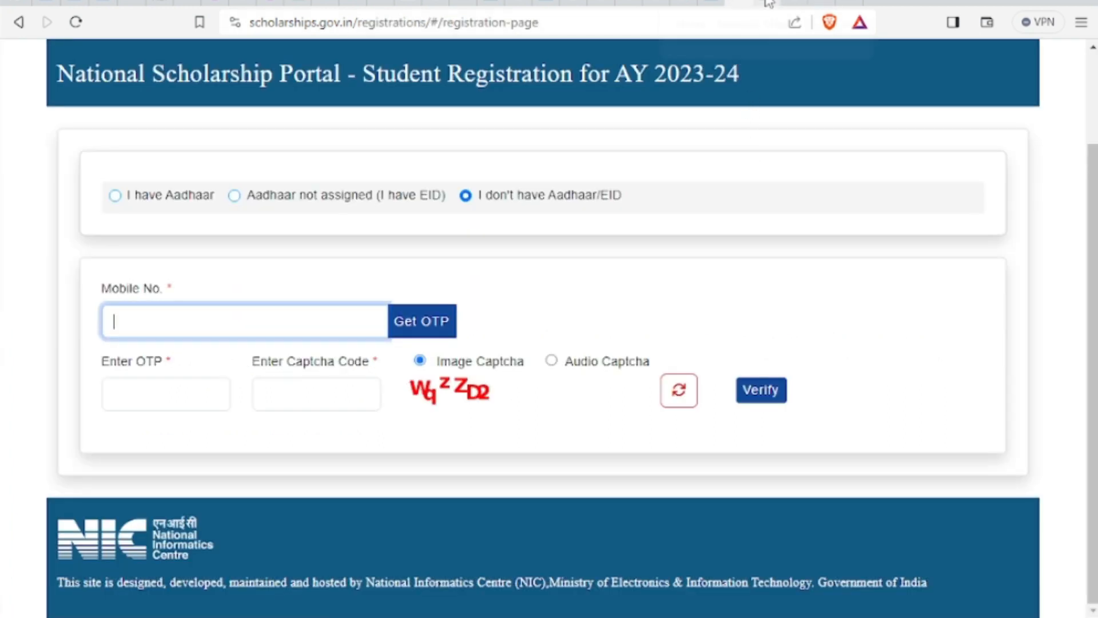
{"action": "left_click", "coordinate": [18, 22]}
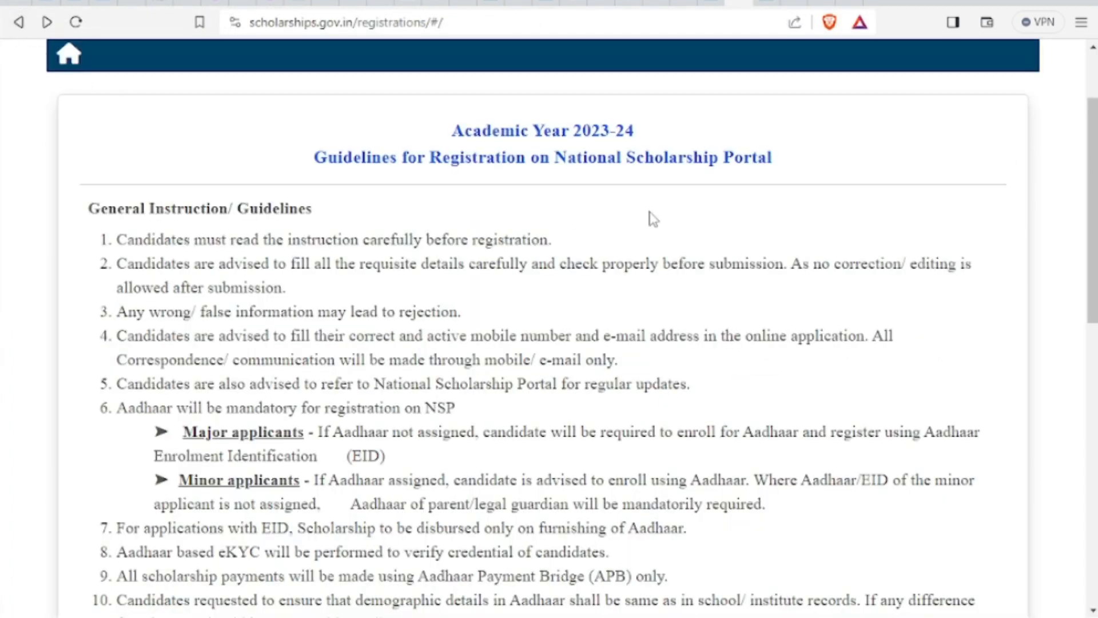
{"action": "scroll", "coordinate": [712, 191], "scroll_direction": "up", "scroll_amount": 2}
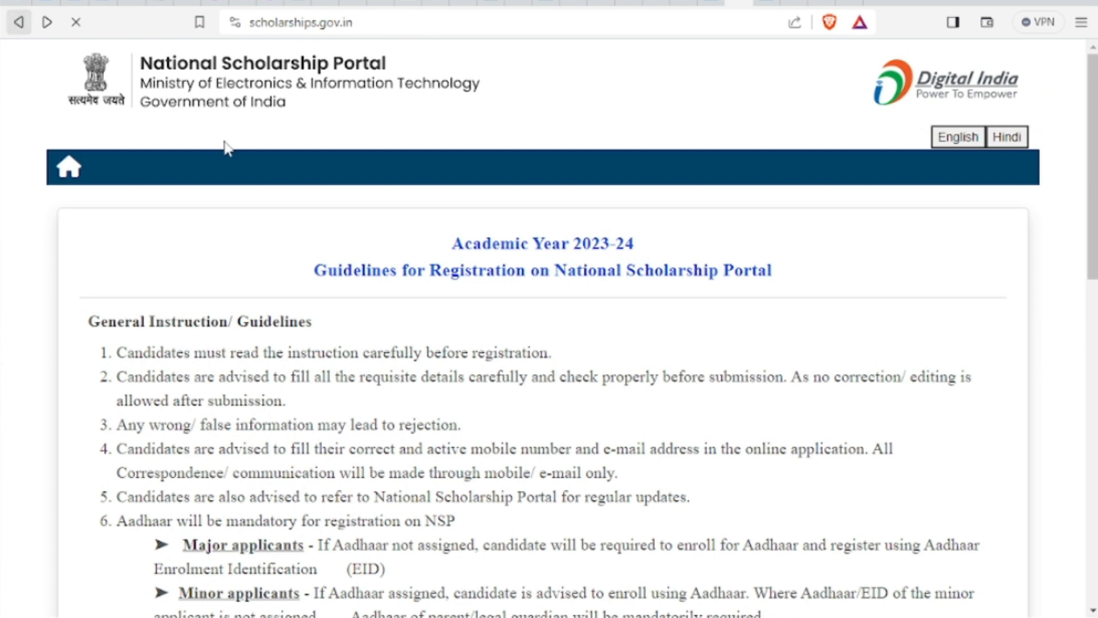
{"action": "scroll", "coordinate": [501, 195], "scroll_direction": "down", "scroll_amount": 5}
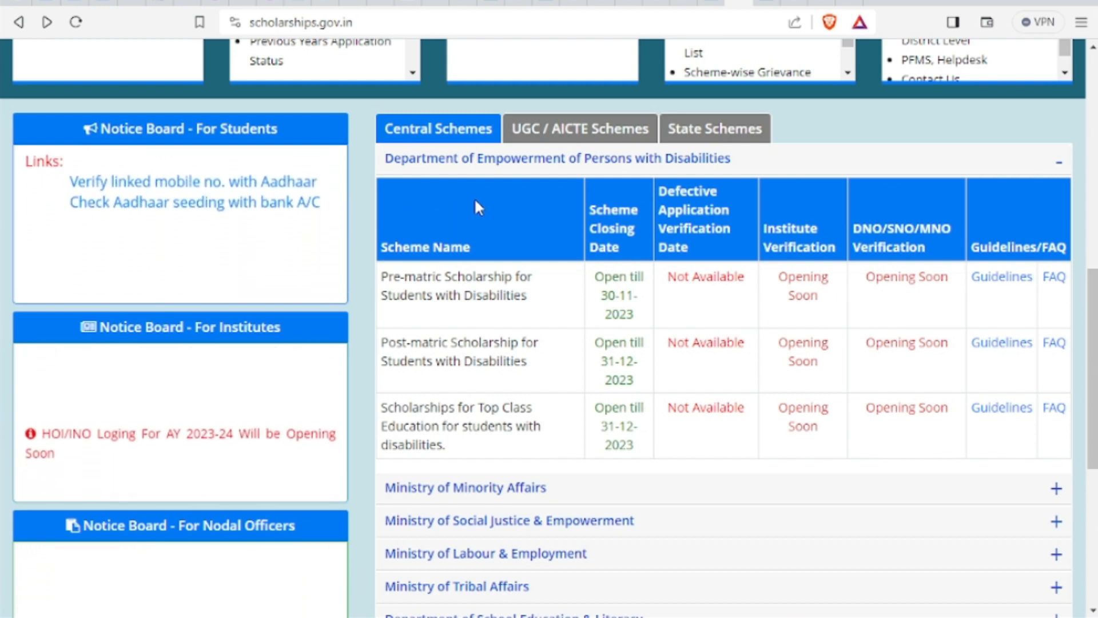
{"action": "scroll", "coordinate": [479, 207], "scroll_direction": "up", "scroll_amount": 5}
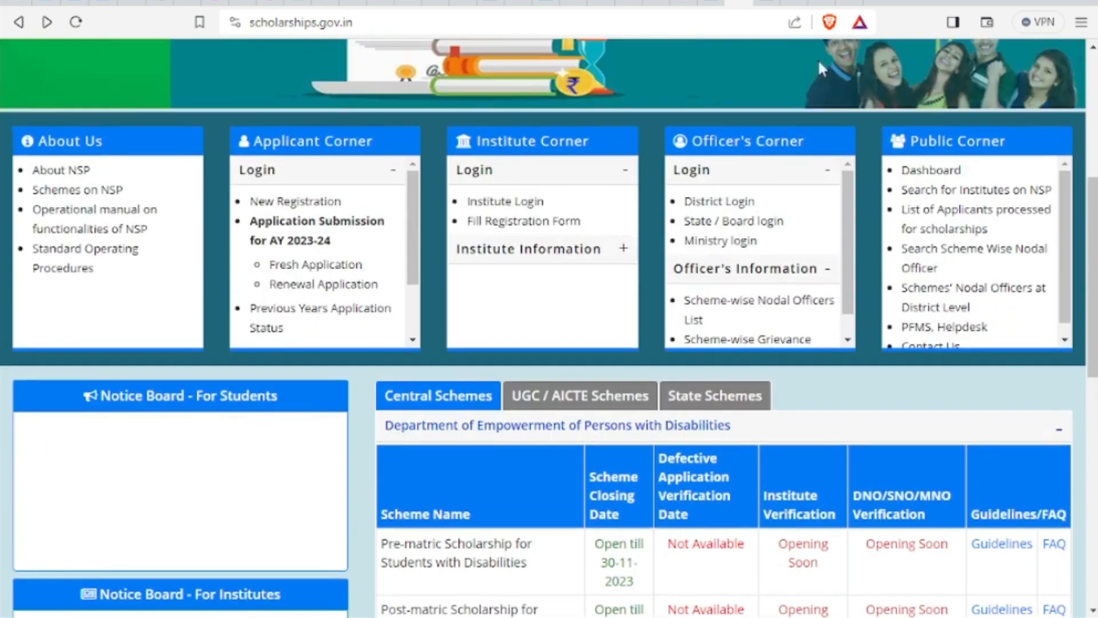
From the solutionsforyou search results, open the SolutionsForYou channel's Videos page
{"action": "left_click", "coordinate": [862, 2]}
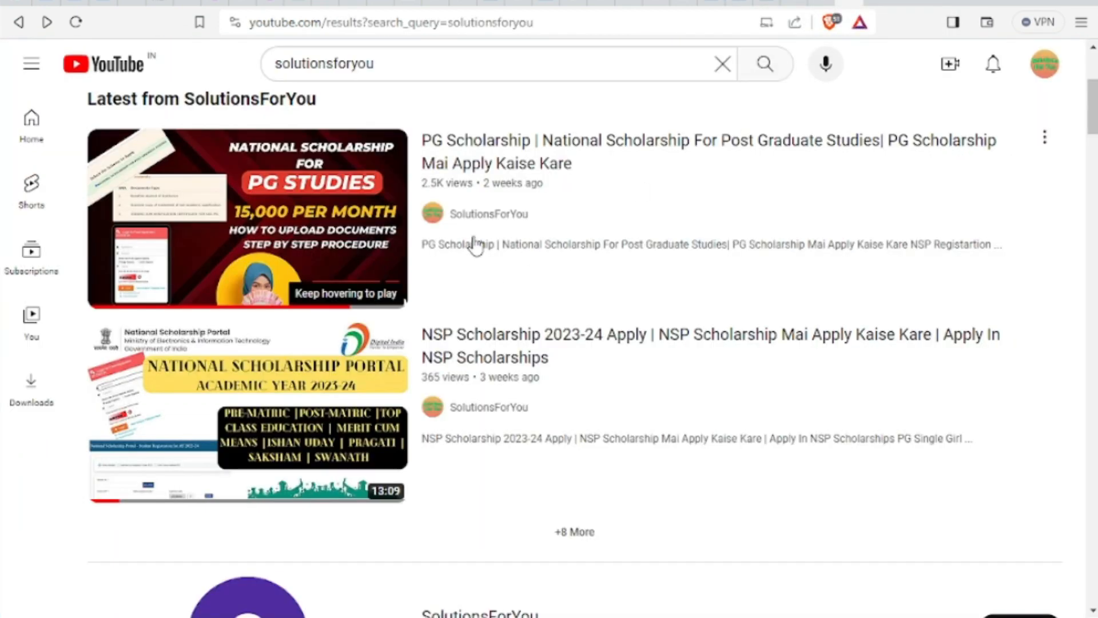
{"action": "scroll", "coordinate": [475, 245], "scroll_direction": "down", "scroll_amount": 4}
{"action": "scroll", "coordinate": [473, 243], "scroll_direction": "up", "scroll_amount": 9}
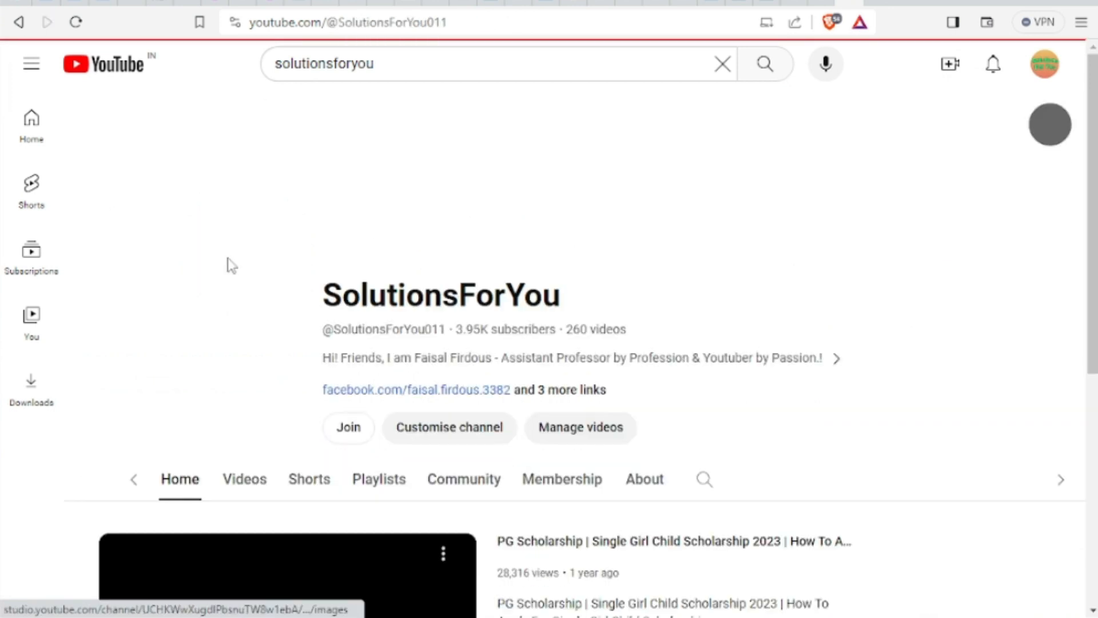
{"action": "scroll", "coordinate": [433, 329], "scroll_direction": "down", "scroll_amount": 3}
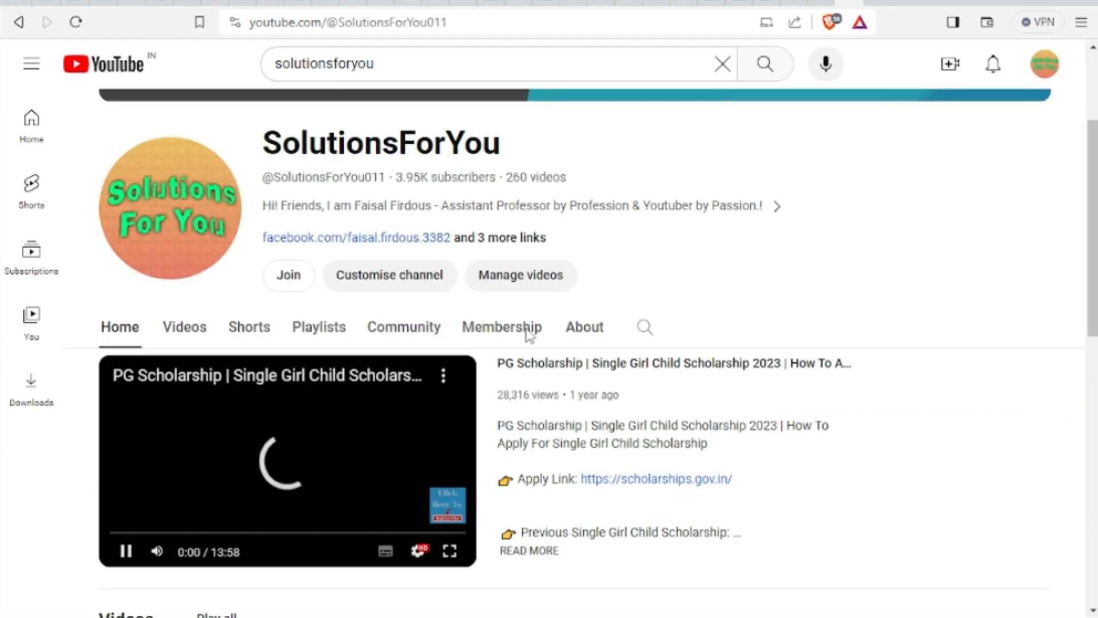
{"action": "left_click", "coordinate": [184, 294]}
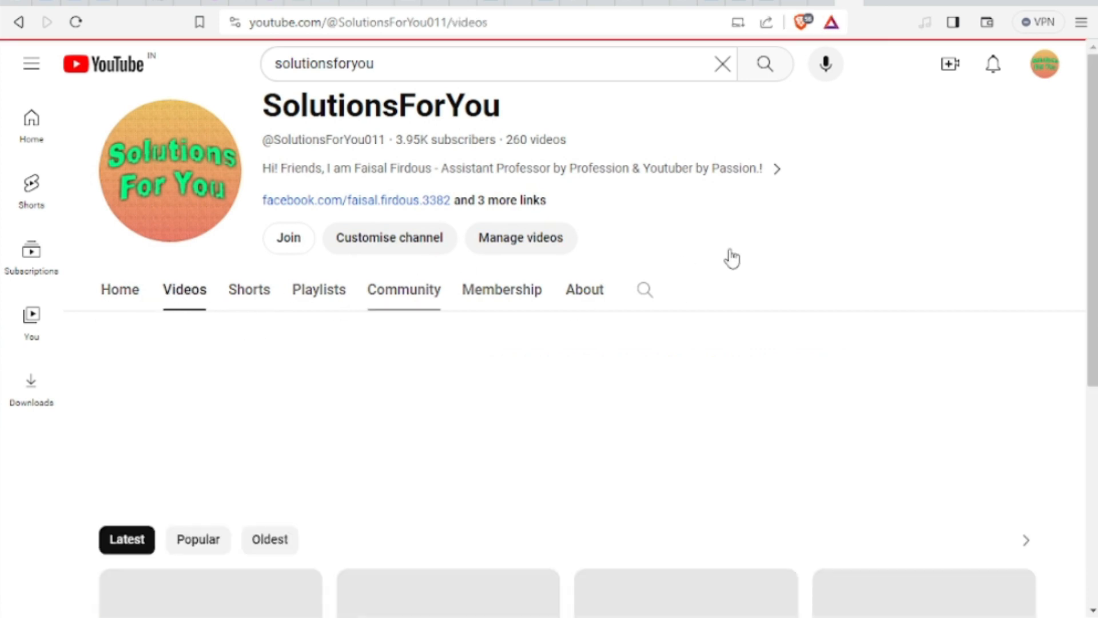